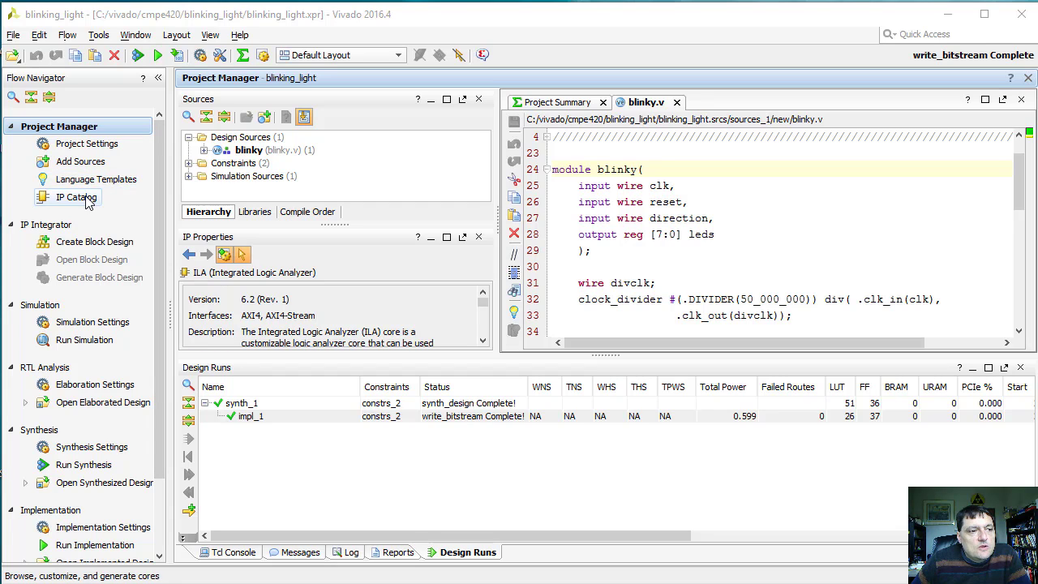
- Open the customization of the ILA (Integrated Logic Analyzer) core from the Debug & Verification cores in the IP catalog
left_click(76, 197)
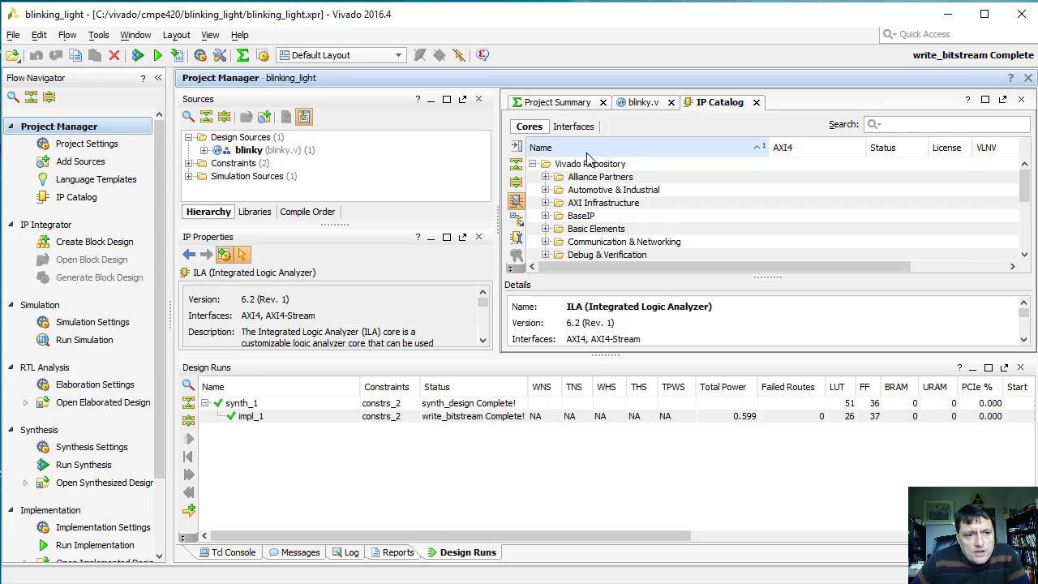
scroll(551, 201, "down", 1)
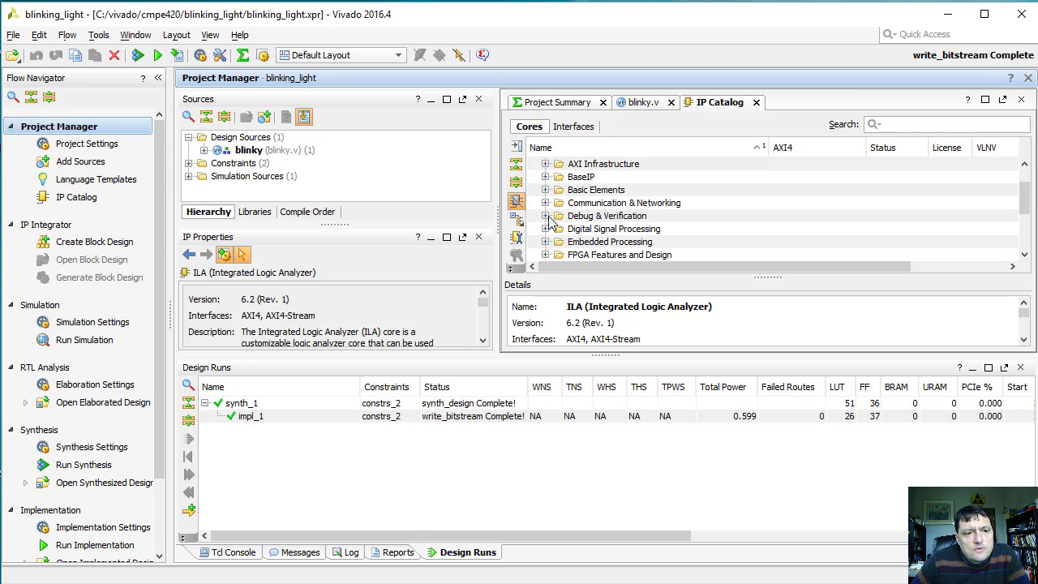
left_click(544, 216)
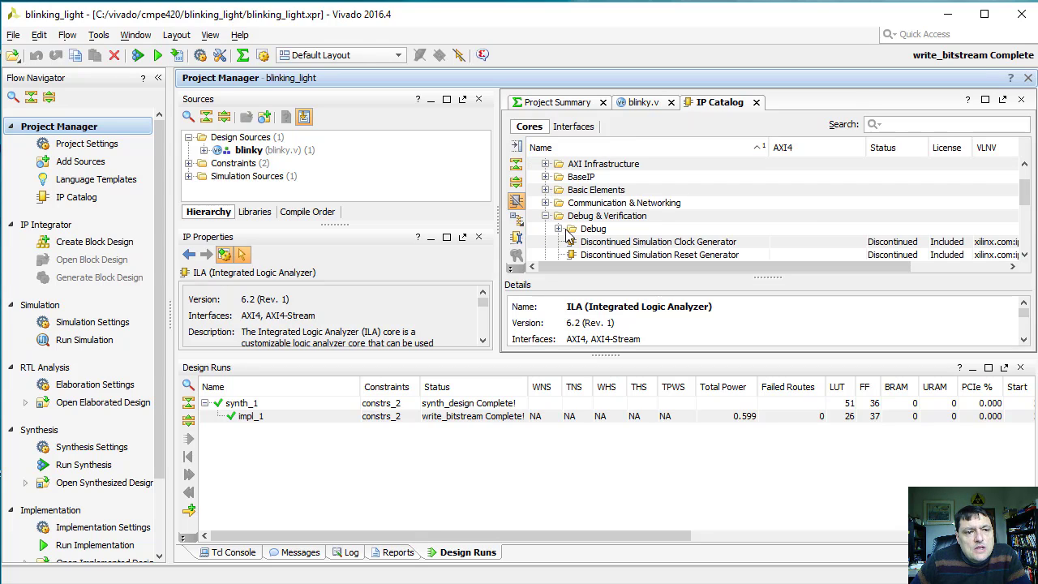
left_click(557, 229)
scroll(625, 237, "down", 1)
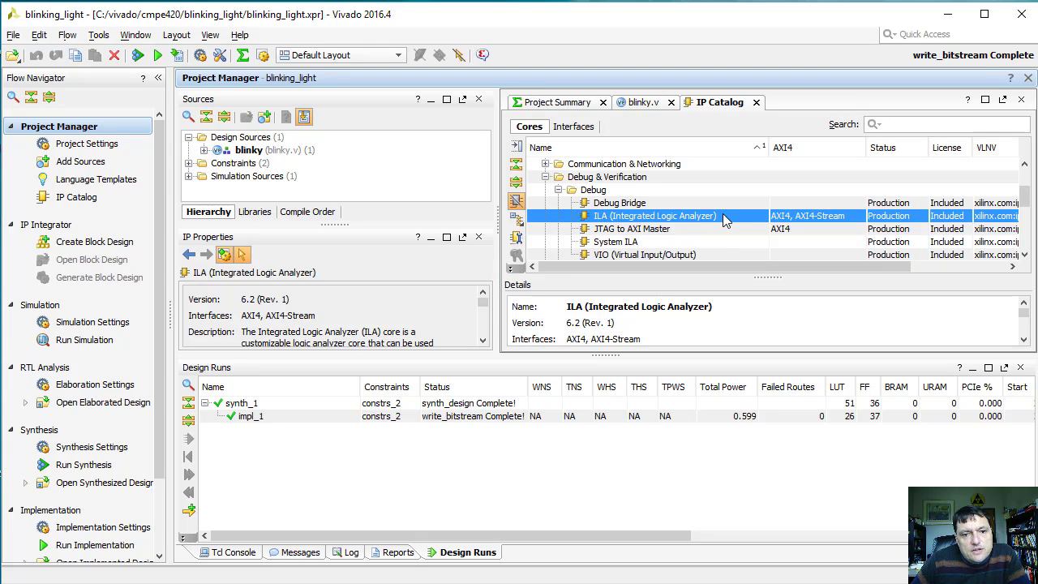
double_click(689, 218)
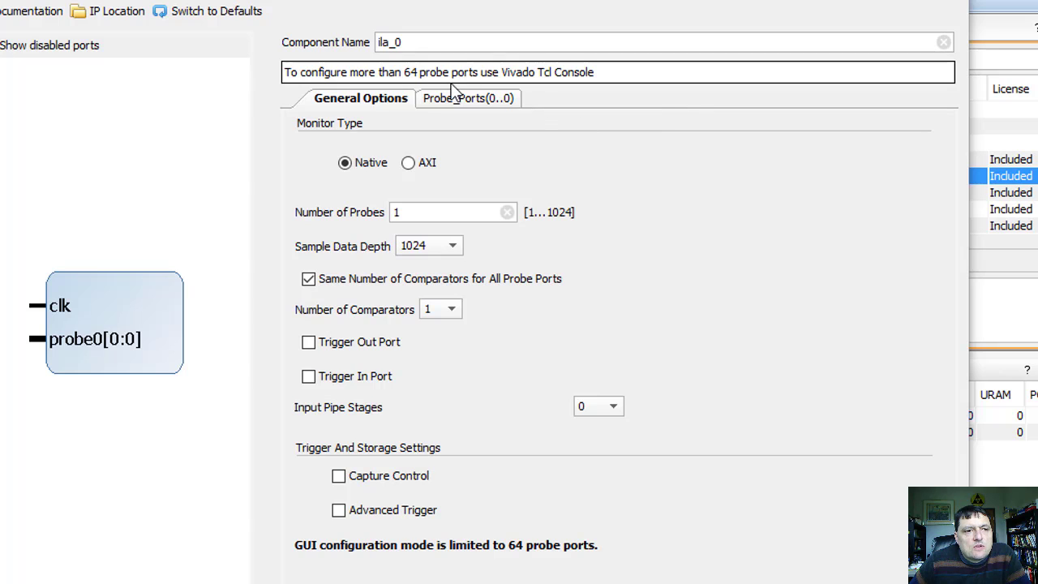
- Review the ILA core's available sample data depths and enable its Advanced Trigger option
mouse_move(421, 217)
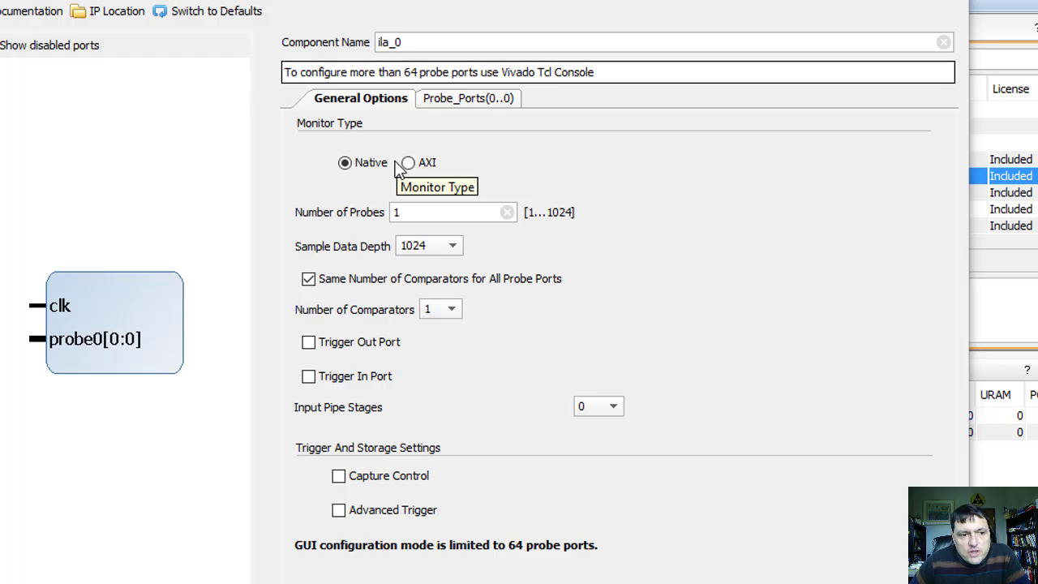
left_click(459, 249)
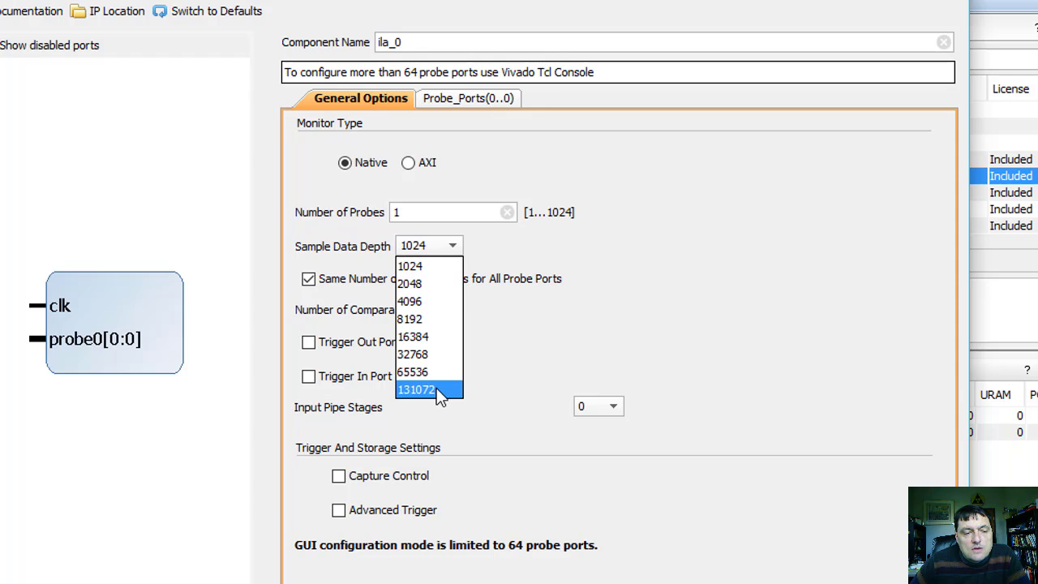
left_click(557, 278)
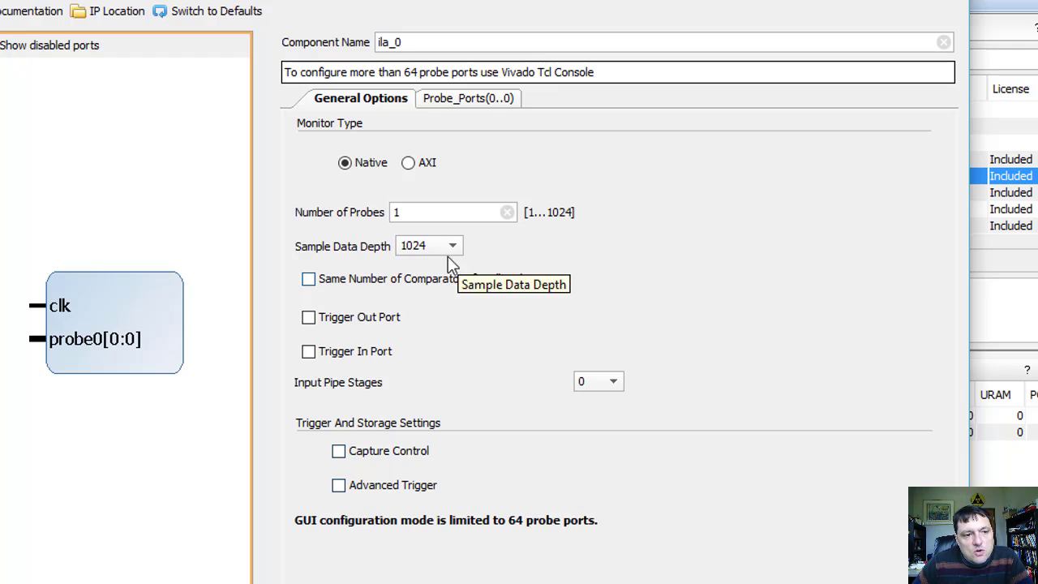
left_click(383, 486)
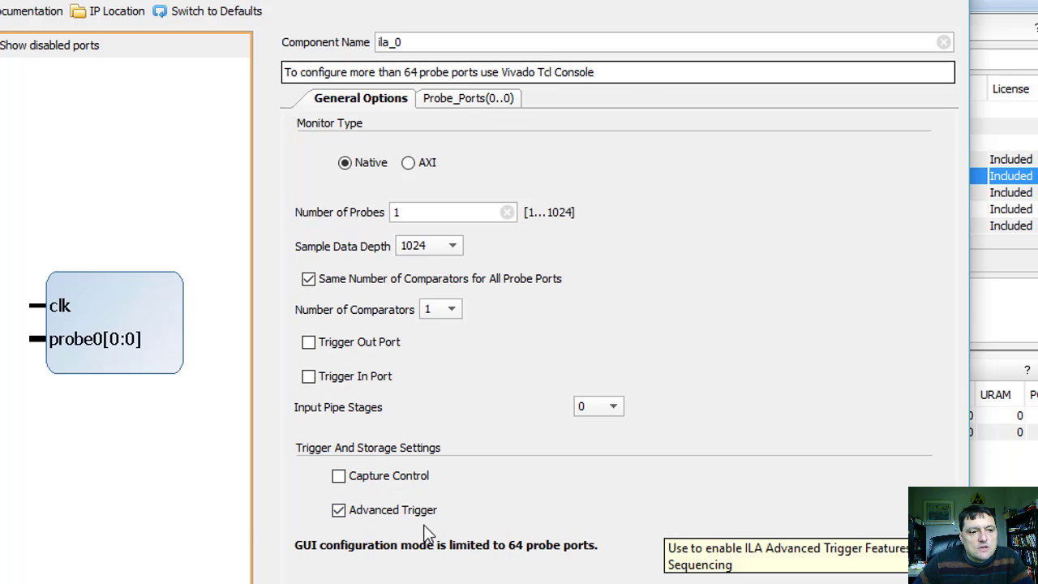
- Check the ILA core's probe port settings and set the number of probes to 2
left_click(459, 100)
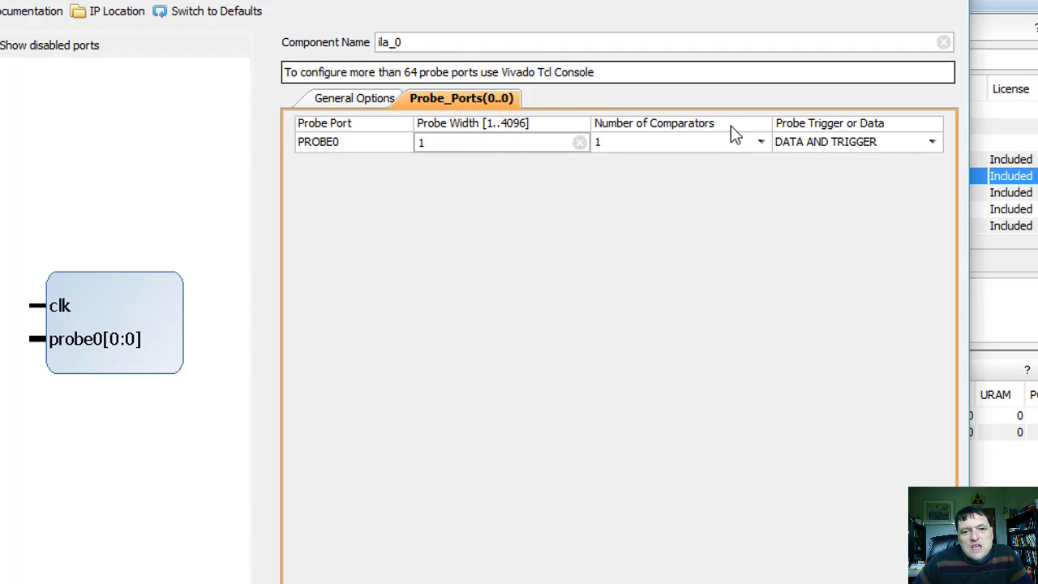
left_click(318, 99)
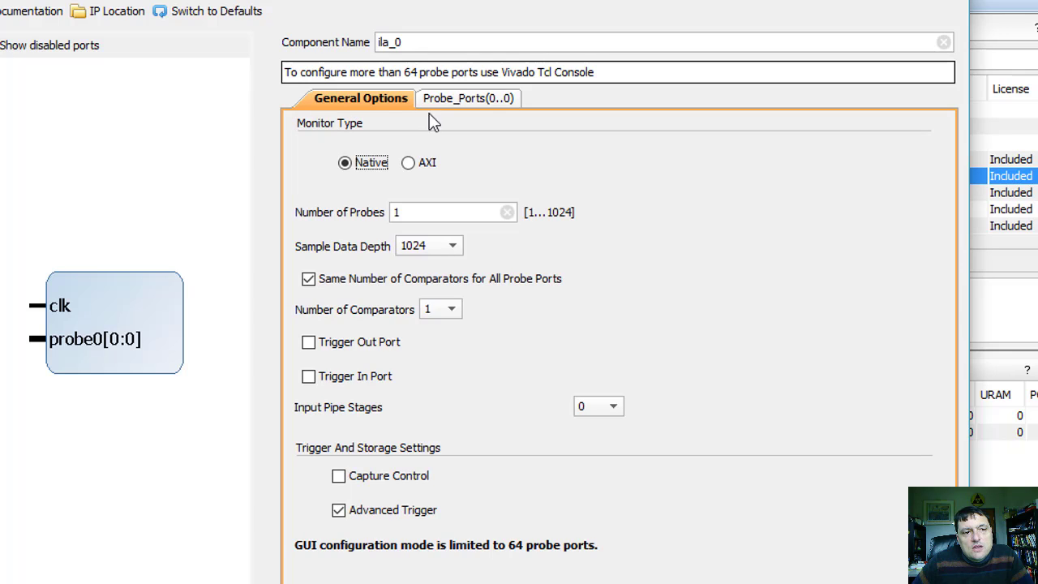
mouse_move(462, 215)
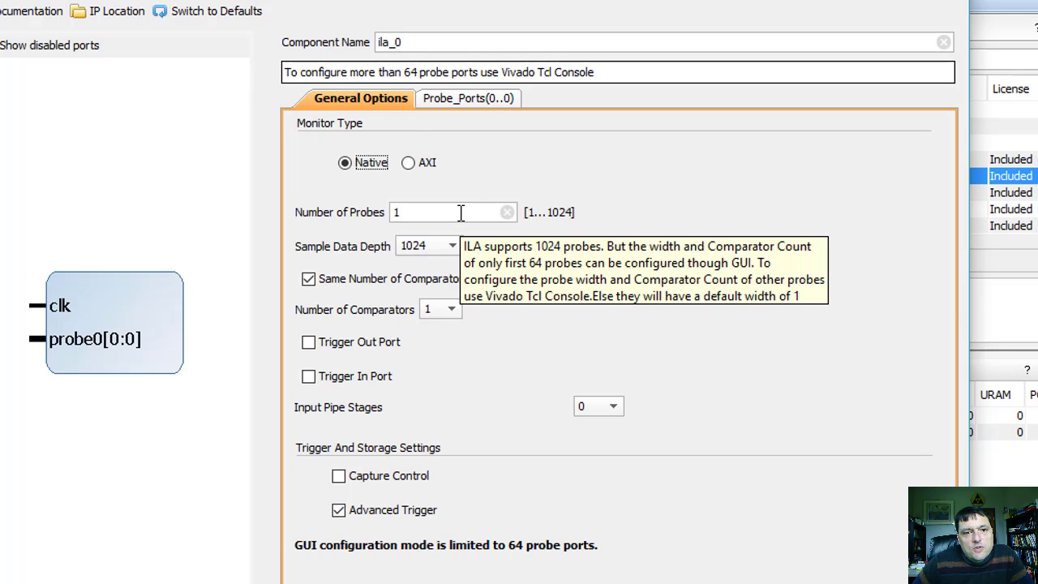
left_click(460, 213)
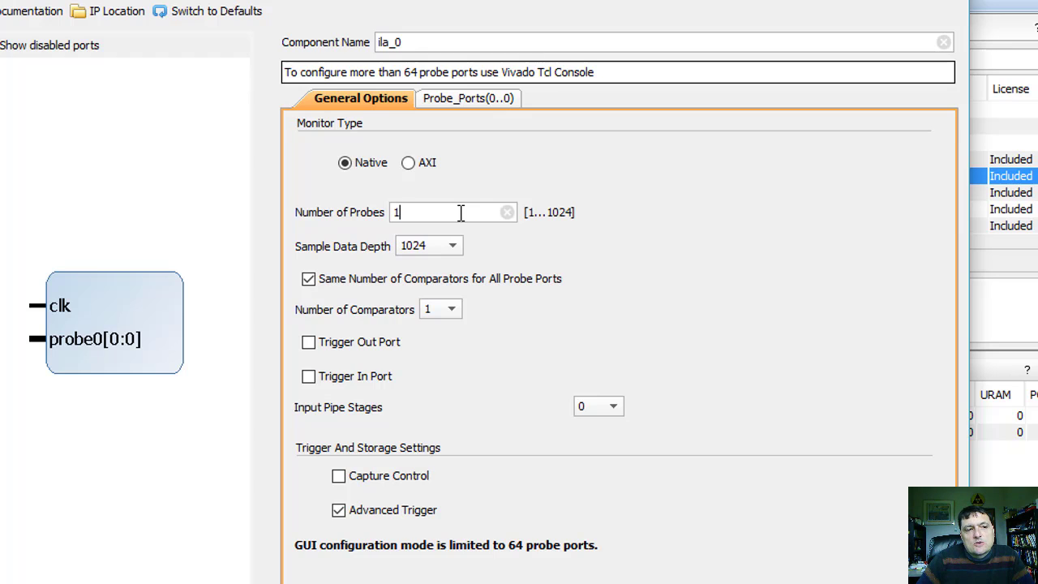
key("BackSpace")
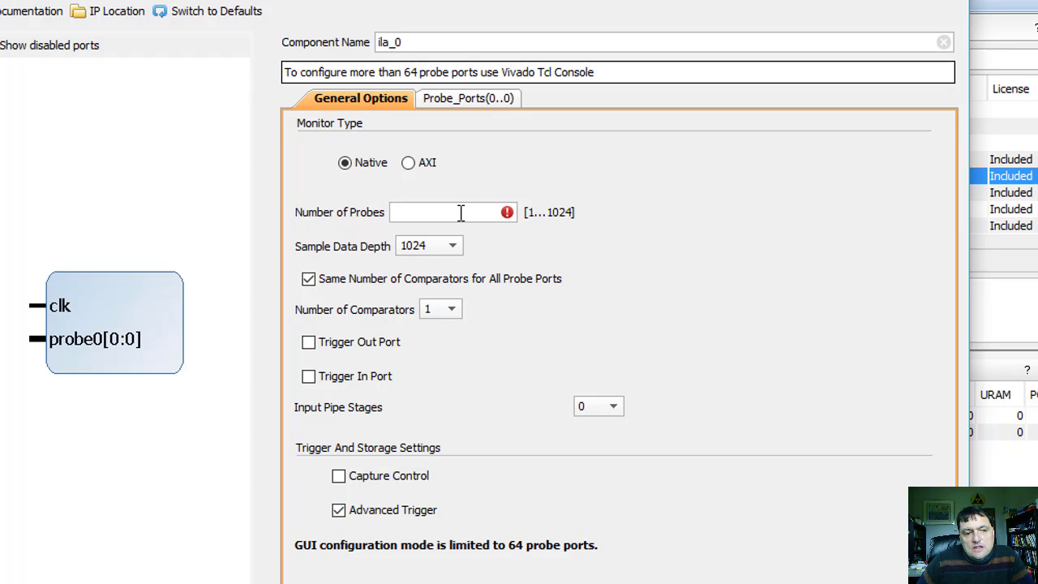
type("9")
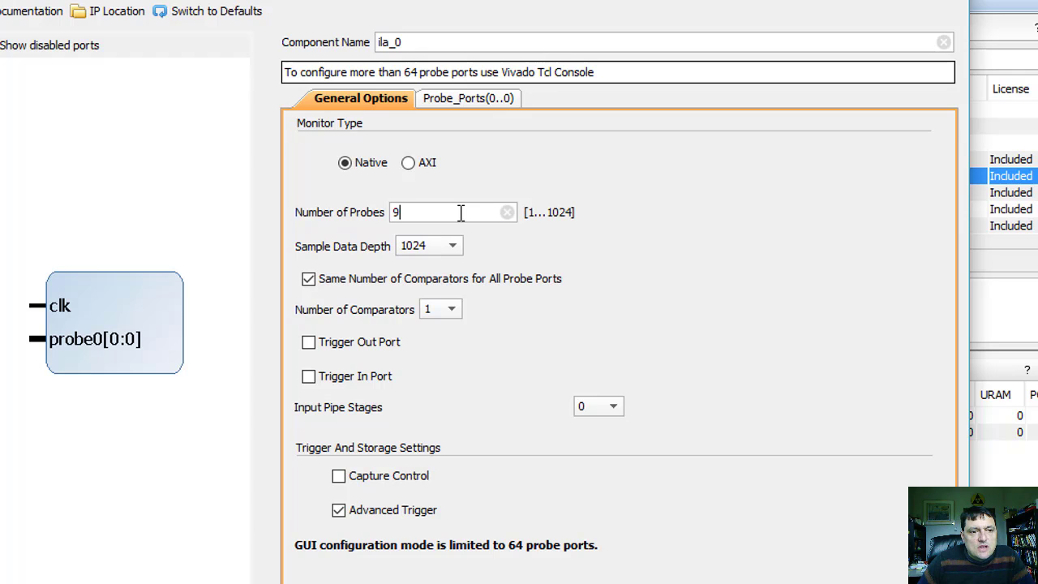
key("BackSpace")
type("2")
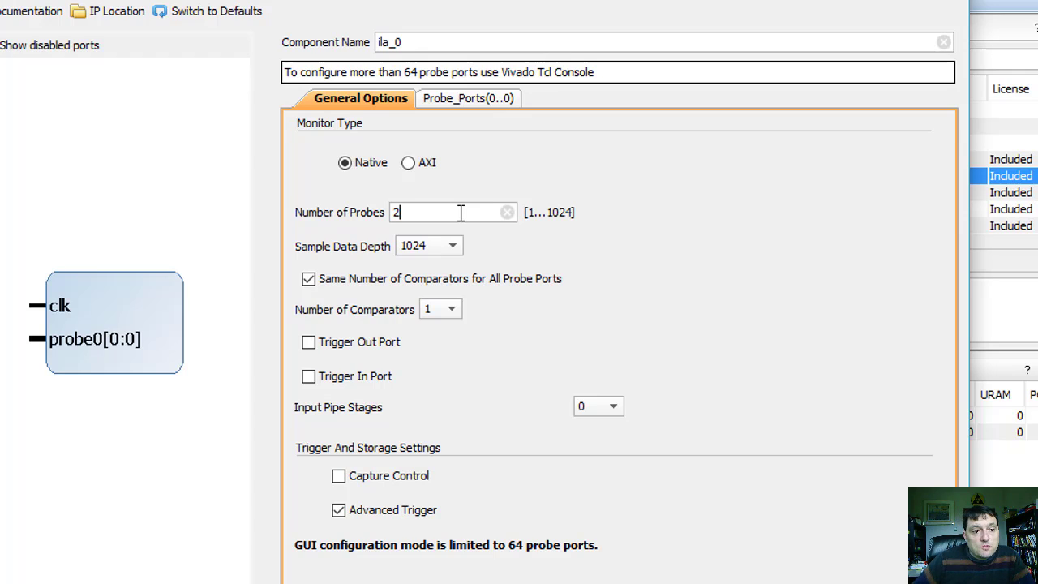
- Set the width of probe port PROBE1 to 8
left_click(469, 98)
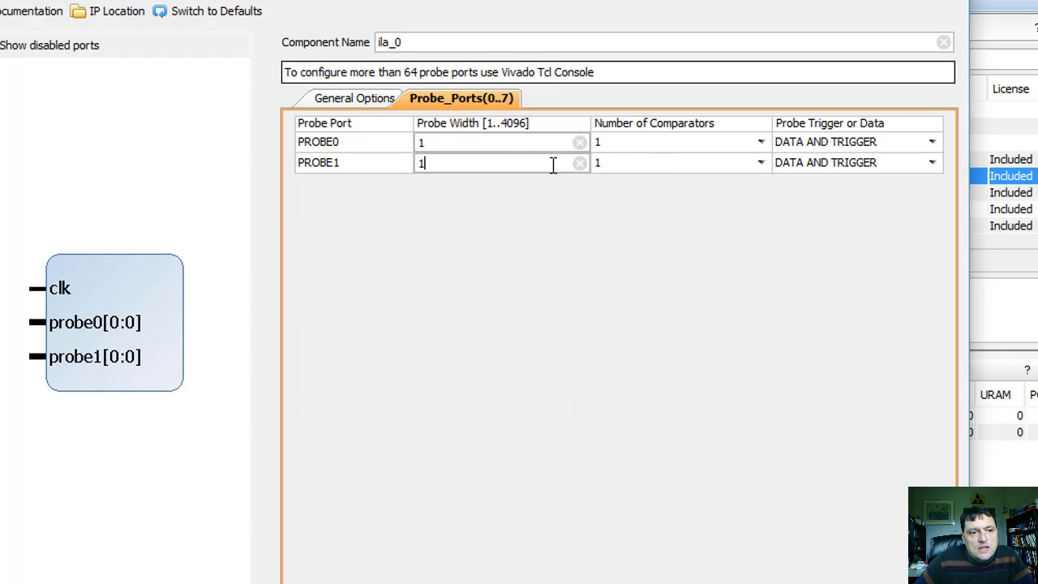
key("BackSpace")
type("8")
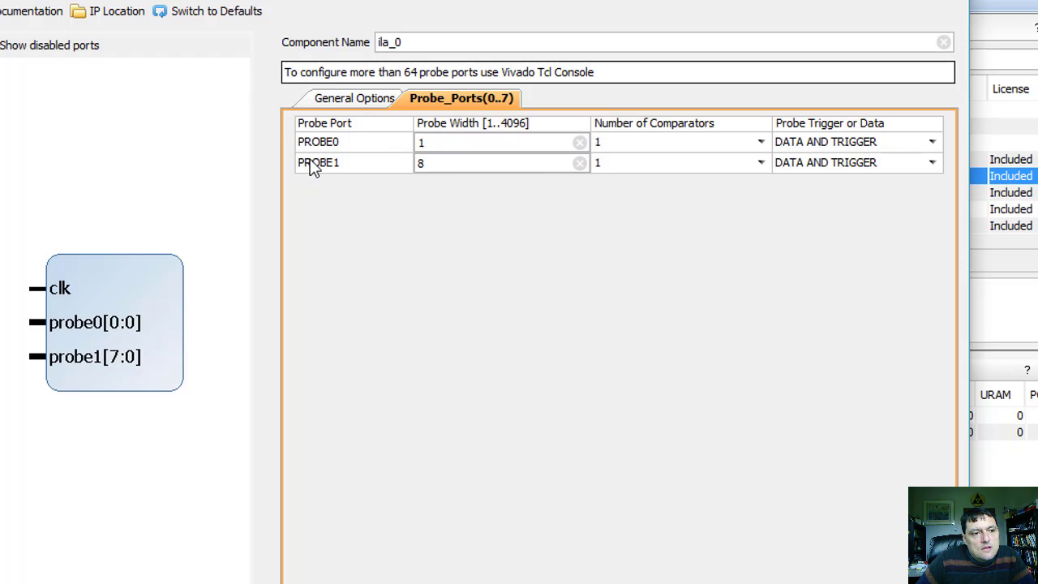
left_click(447, 142)
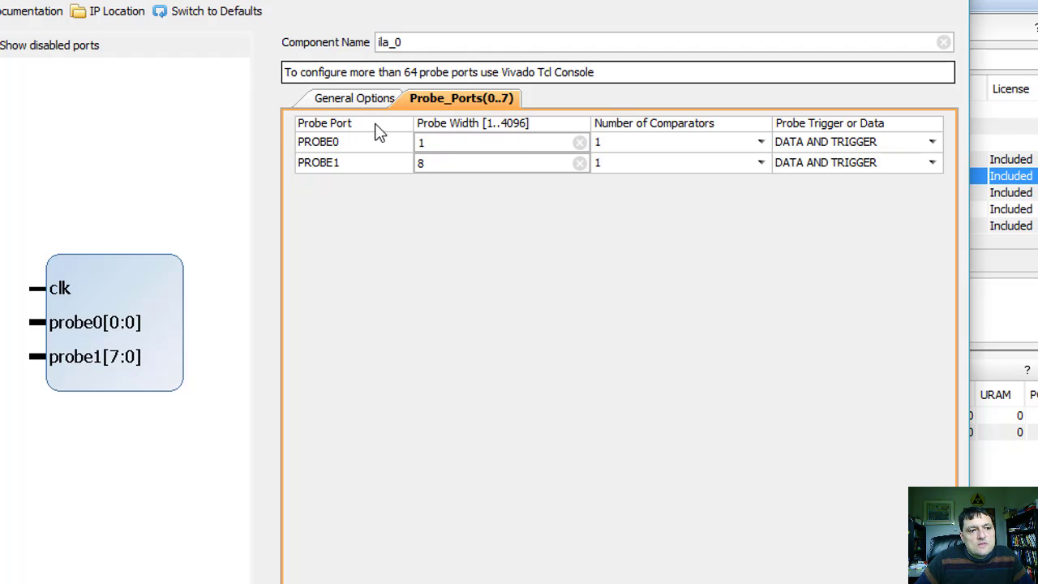
right_click(322, 149)
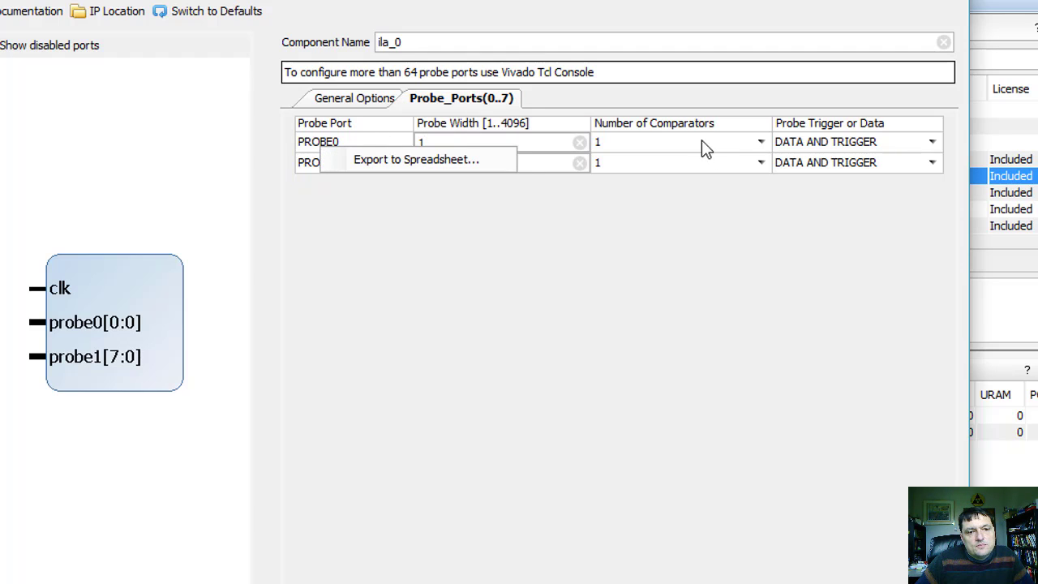
- Accept the ILA customization with creation of its ip directory, and generate the output products out of context per IP
left_click(870, 378)
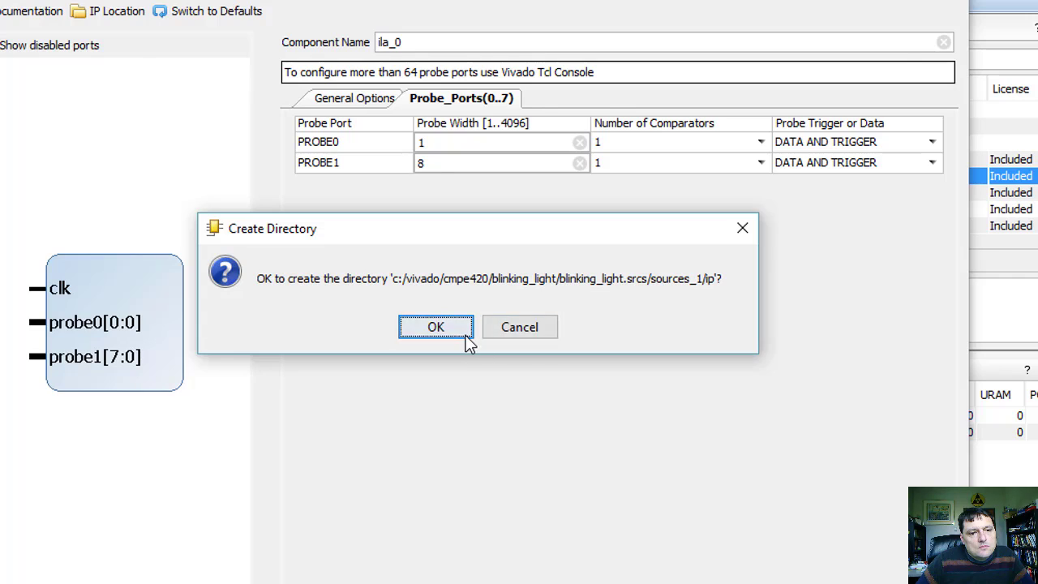
left_click(467, 338)
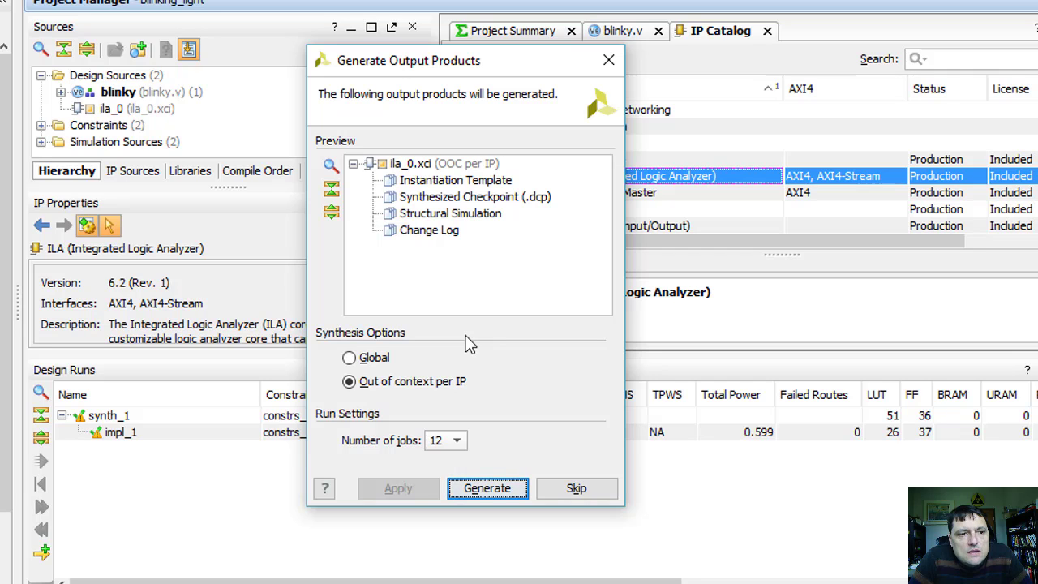
left_click(486, 489)
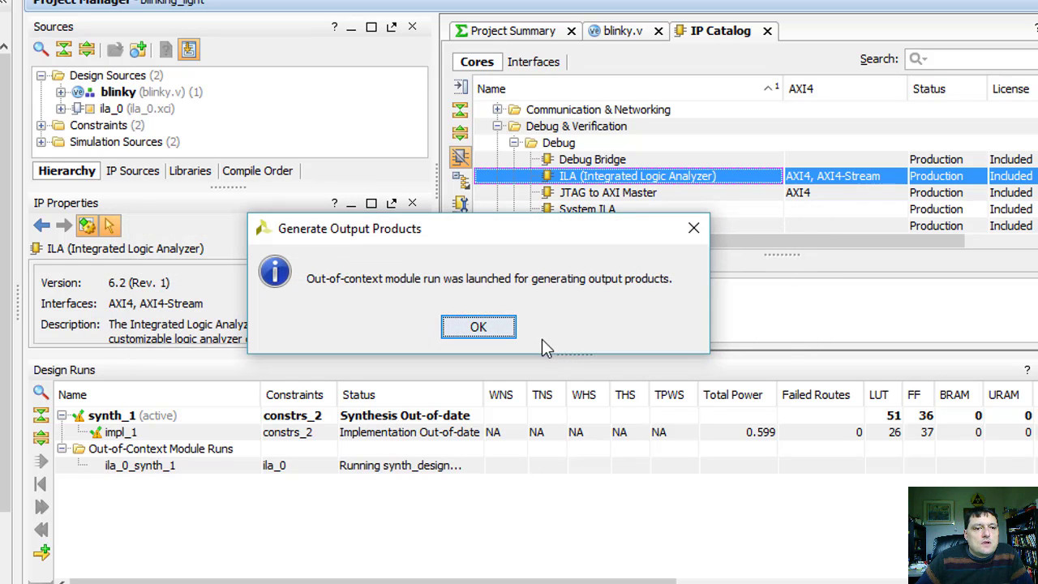
left_click(451, 332)
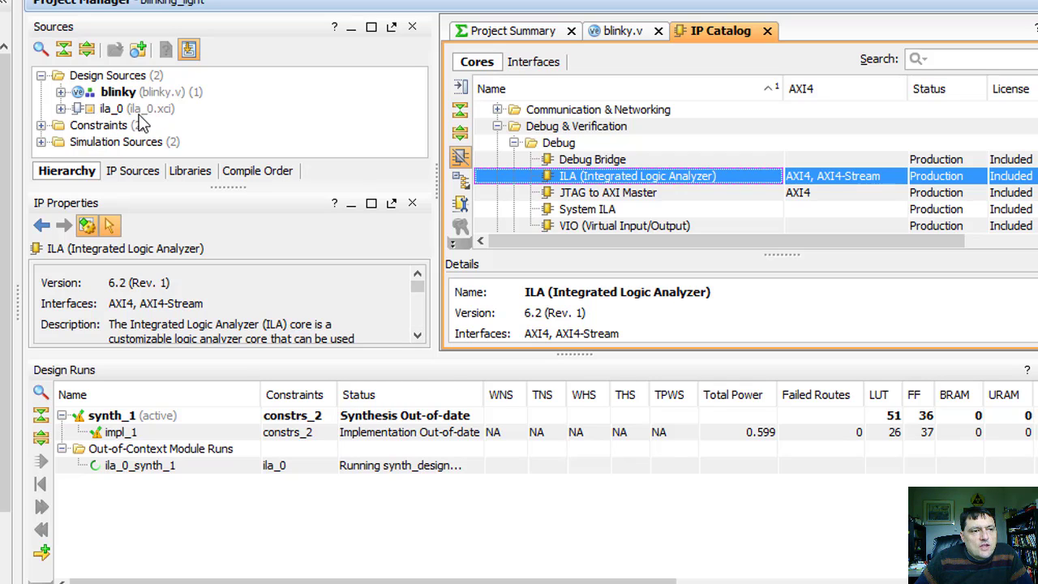
- Open the generated ila_0.v source file under the ila_0 core in the design sources
left_click(62, 109)
left_click(528, 336)
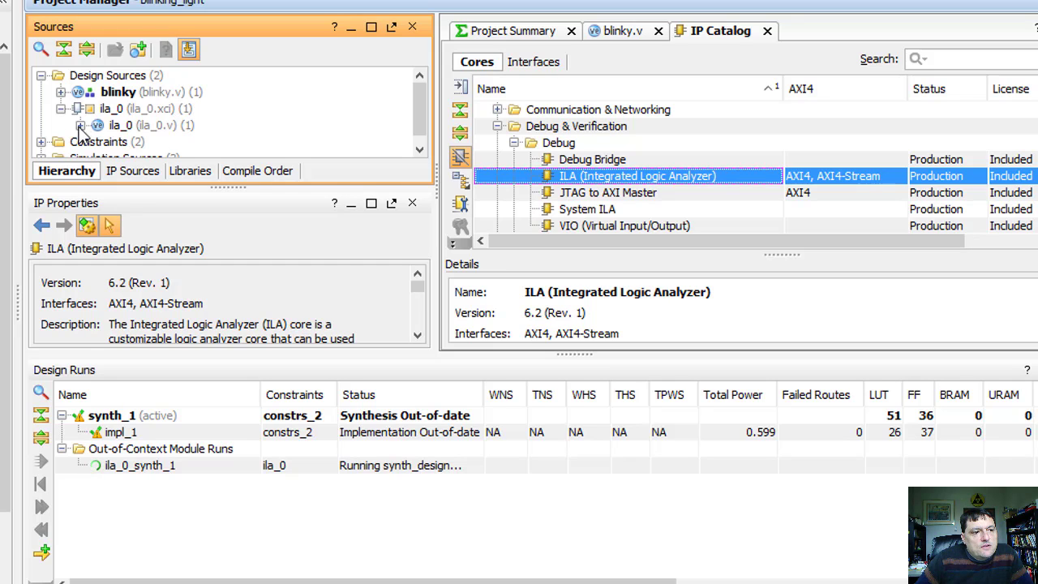
left_click(115, 126)
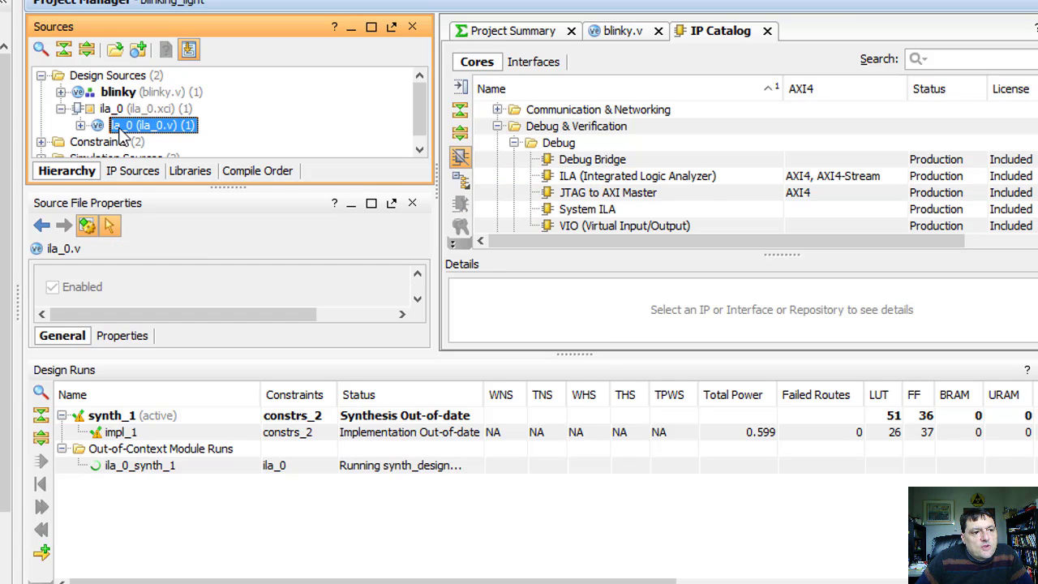
double_click(116, 128)
- Copy the ila_0 module header with its clk, probe0 and probe1 port list from ila_0.v
scroll(703, 249, "up", 11)
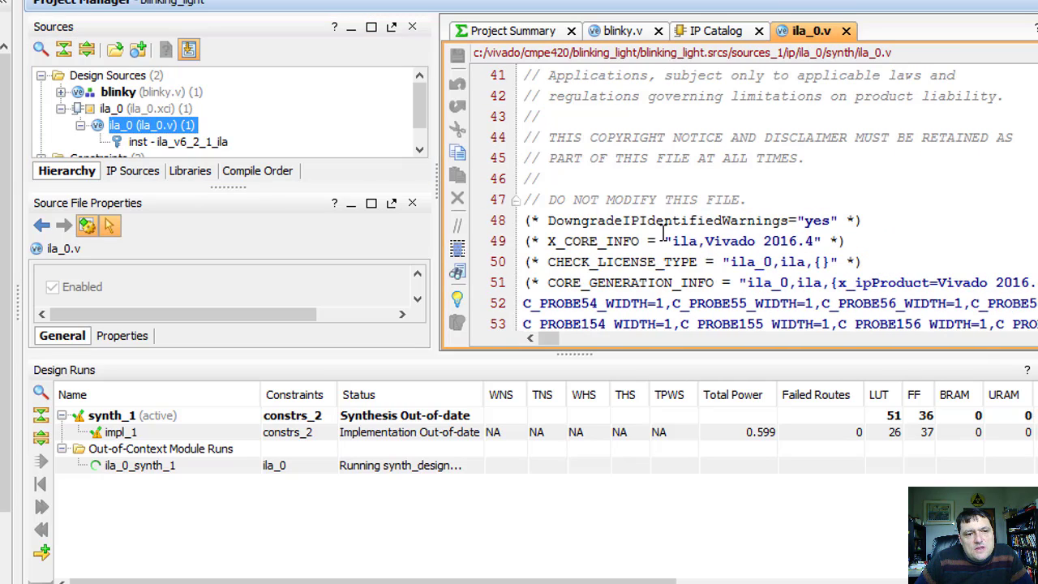
scroll(663, 234, "down", 2)
scroll(734, 178, "down", 9)
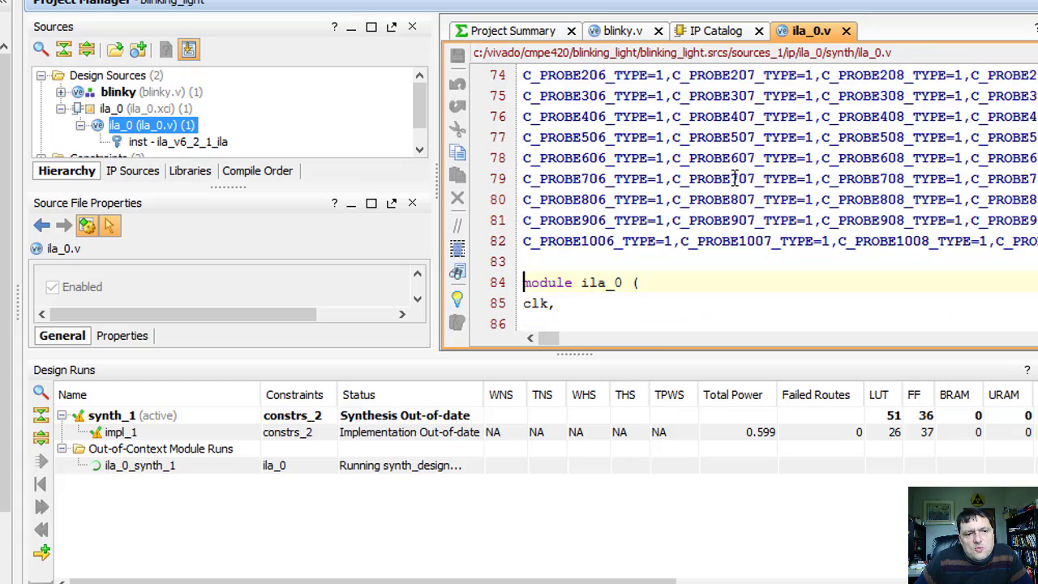
scroll(780, 221, "down", 1)
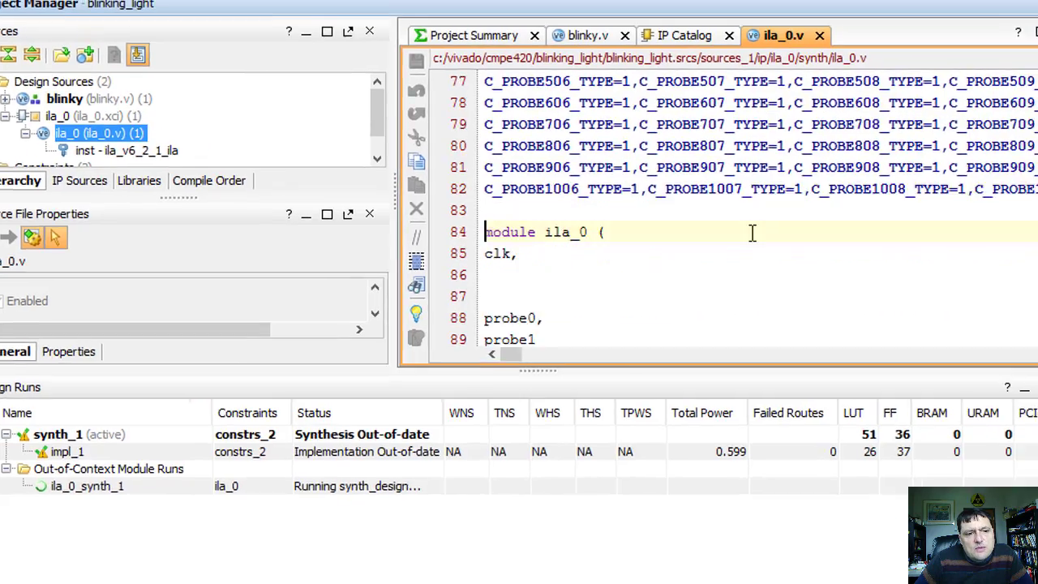
scroll(752, 233, "down", 1)
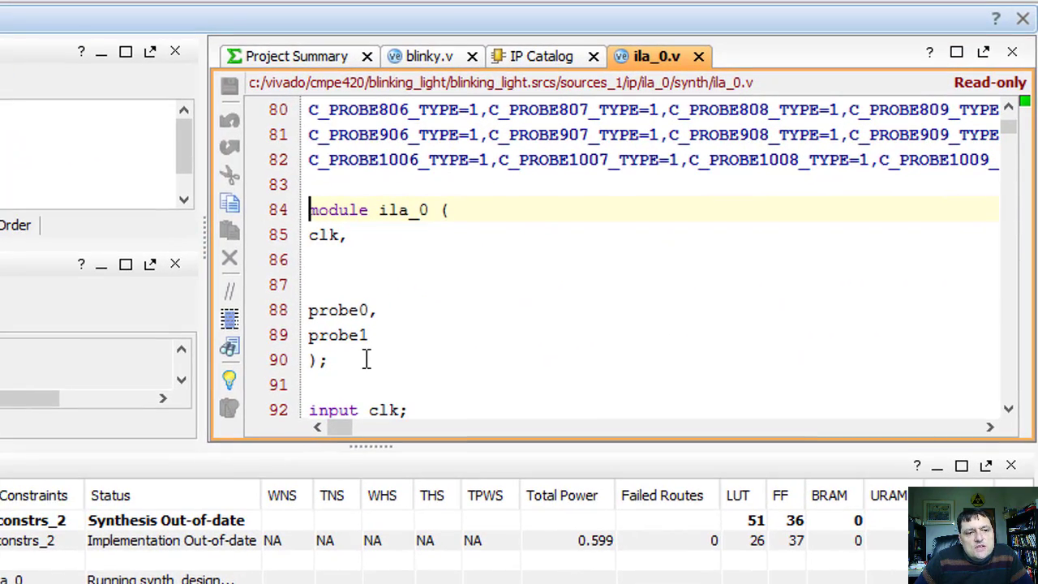
left_click_drag(366, 359, 287, 203)
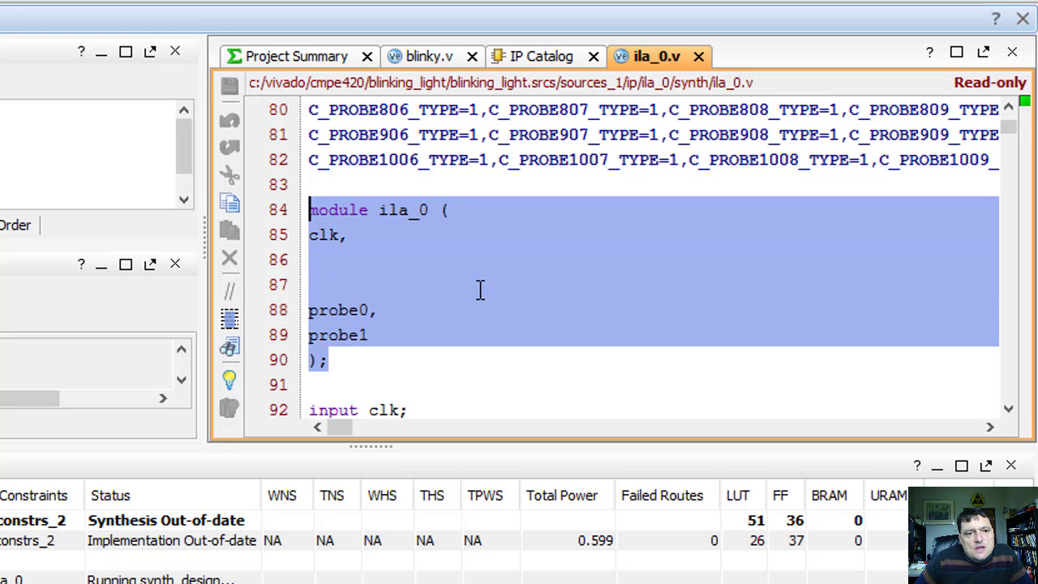
right_click(453, 277)
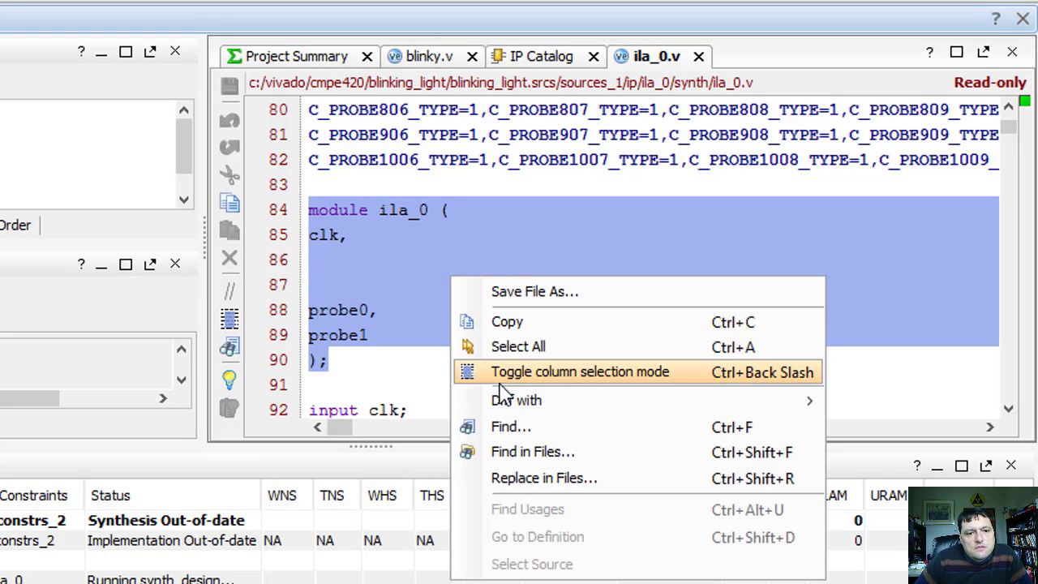
left_click(507, 324)
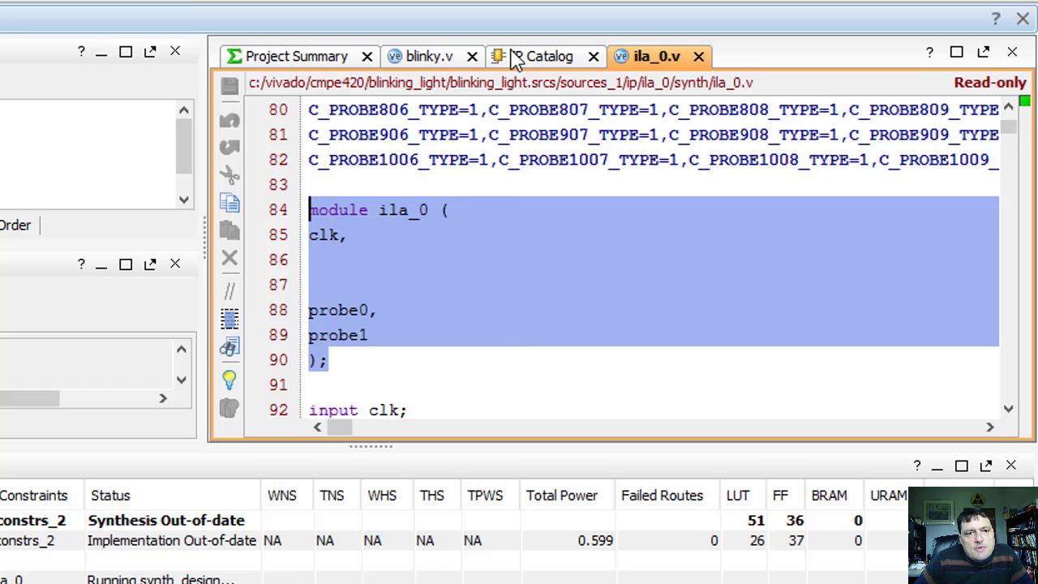
- Paste the copied ila_0 module header into blinky.v between the clock_divider instance and the always block
left_click(430, 55)
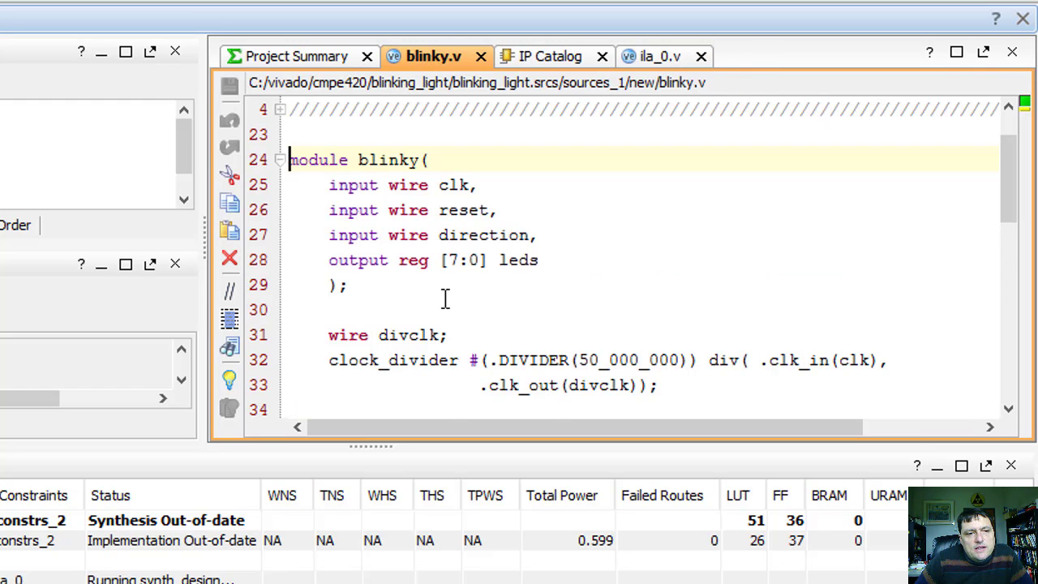
scroll(443, 297, "down", 3)
scroll(443, 277, "up", 1)
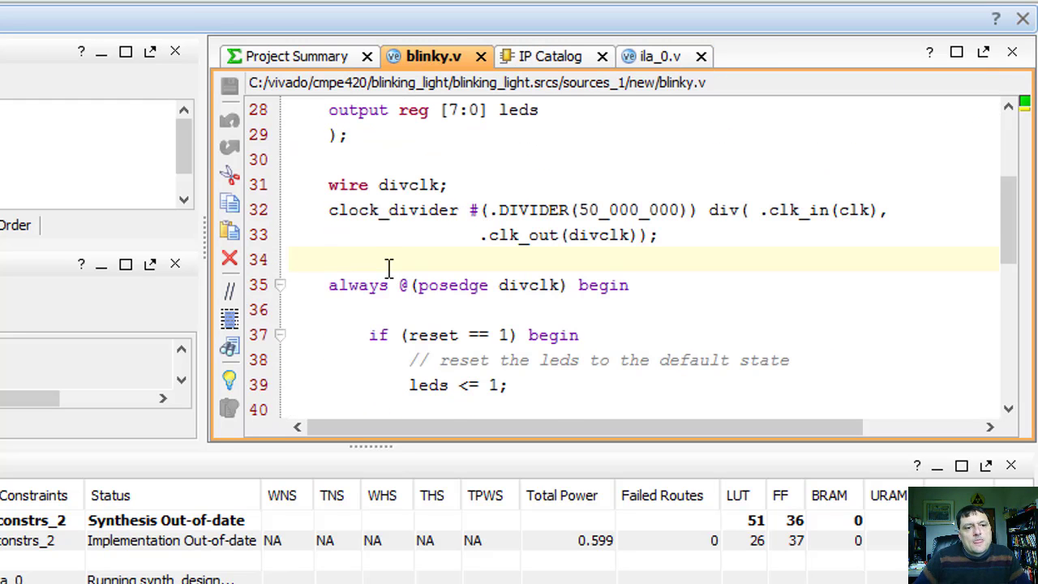
key("Return")
key("Return")
key("ctrl+v")
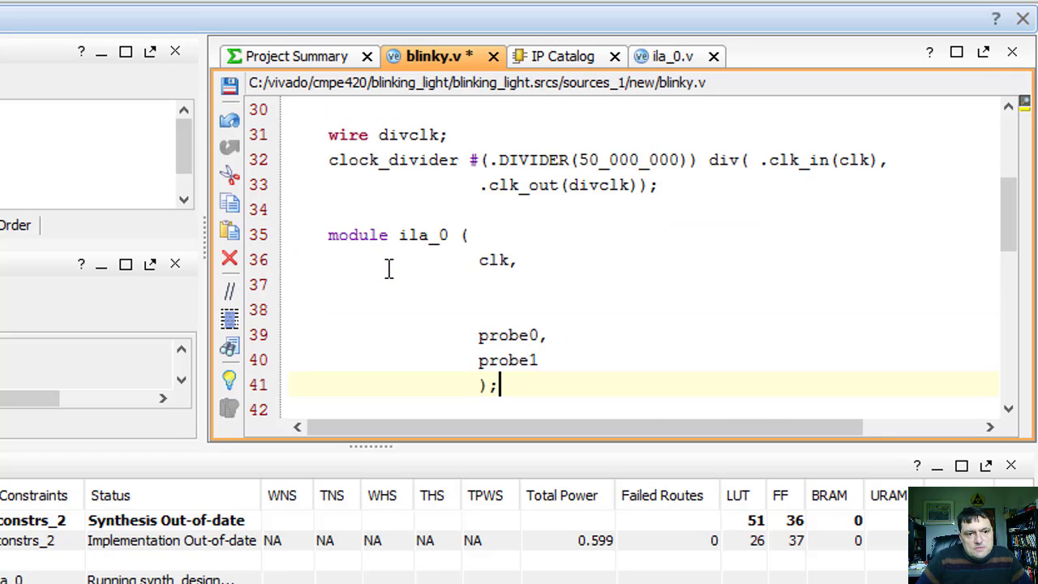
- Turn the pasted header into an instantiation by removing the module keyword and naming the ila_0 instance debugger
key("Up")
key("Up")
key("Up")
key("Up")
key("Up")
key("Up")
key("Home")
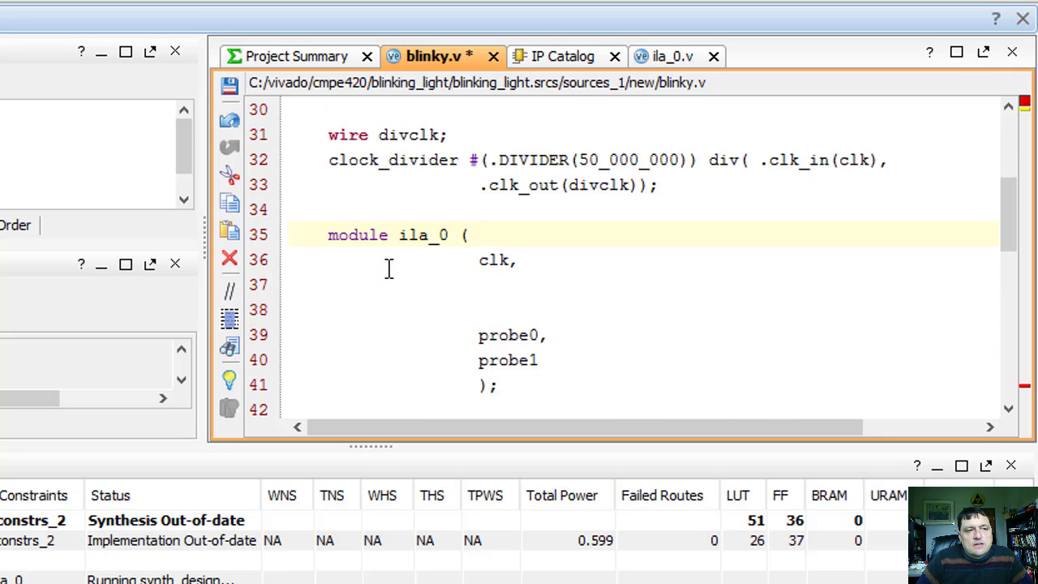
key("Delete")
key("Delete")
key("Delete")
key("Delete")
key("Delete")
key("Delete")
key("Delete")
key("Right")
key("Right")
key("Right")
key("Right")
key("Right")
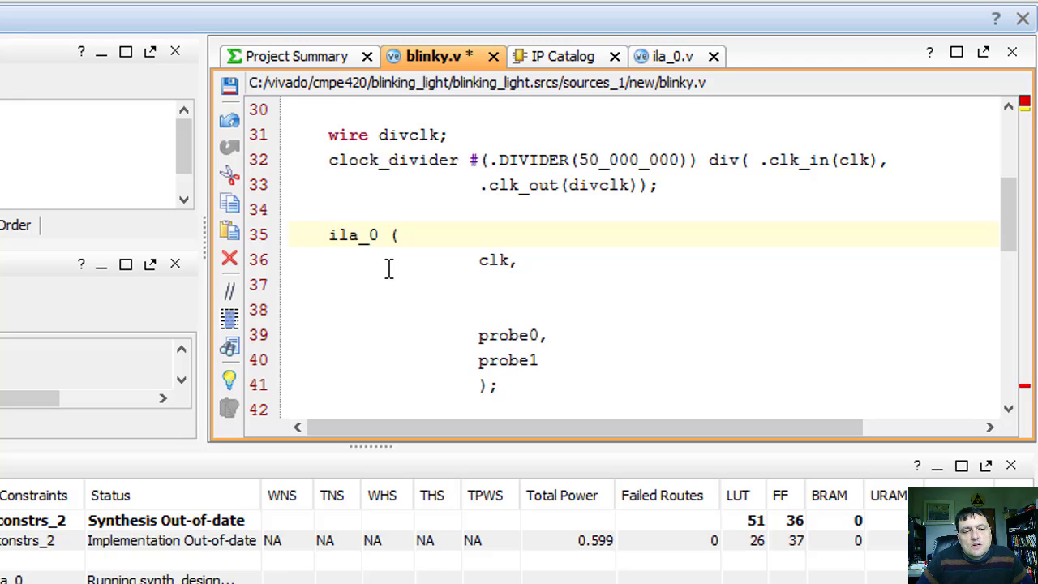
type("debugger")
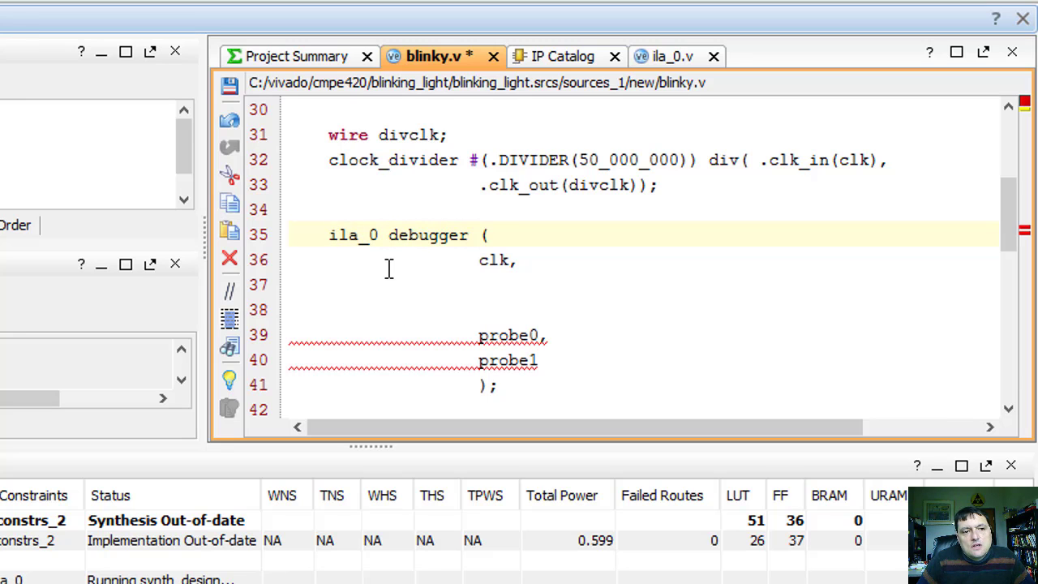
- Move the clk argument up beside the opening parenthesis of the debugger instance and replace it with divclk
key("End")
key("Delete")
key("Delete")
key("Delete")
key("Delete")
key("Delete")
key("Delete")
key("Delete")
key("Delete")
key("Delete")
key("Delete")
key("Delete")
key("Delete")
key("Delete")
key("Delete")
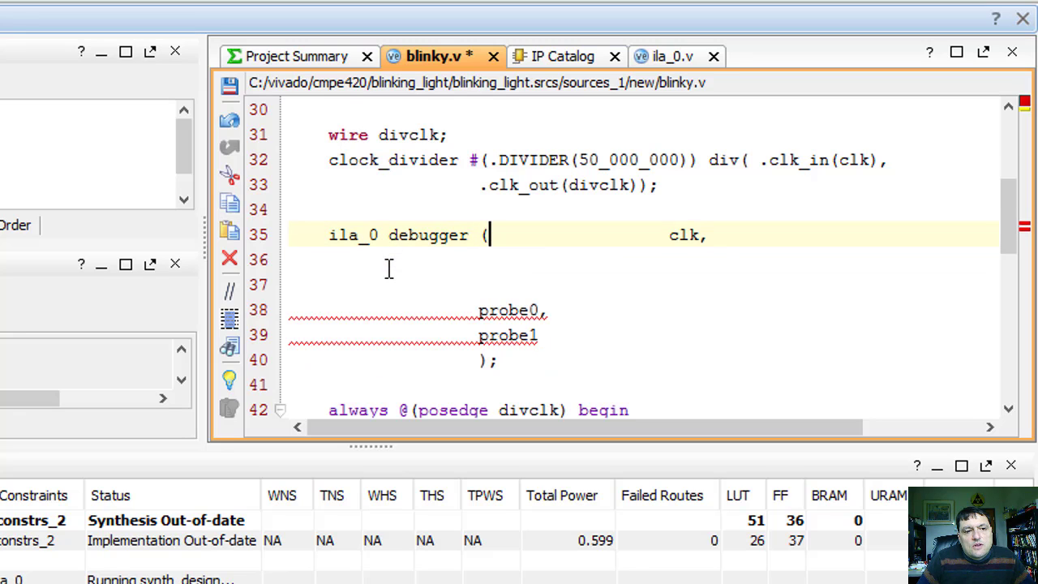
key("Delete")
key("Delete")
key("Delete")
key("Delete")
key("Delete")
key("Delete")
key("Delete")
key("Delete")
key("Delete")
key("Delete")
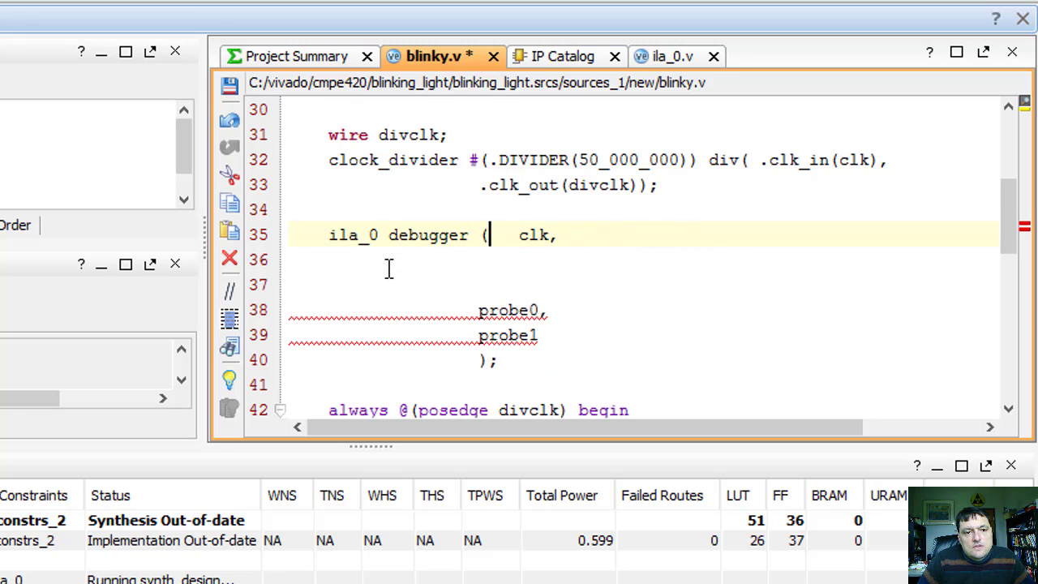
type("divclk")
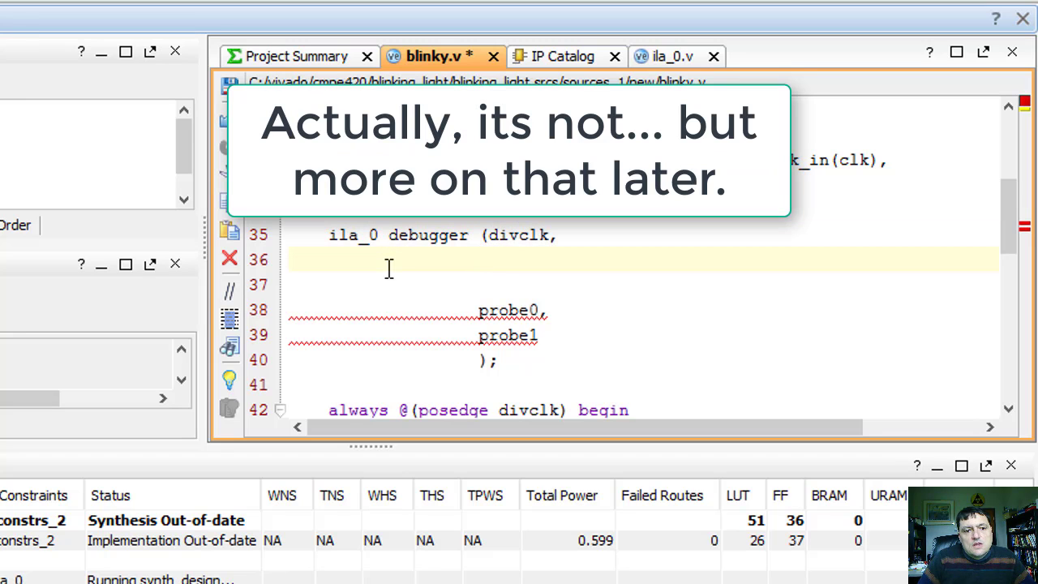
- Remove the blank lines between the divclk and probe0 arguments of the debugger instance
key("Delete")
double_click(388, 269)
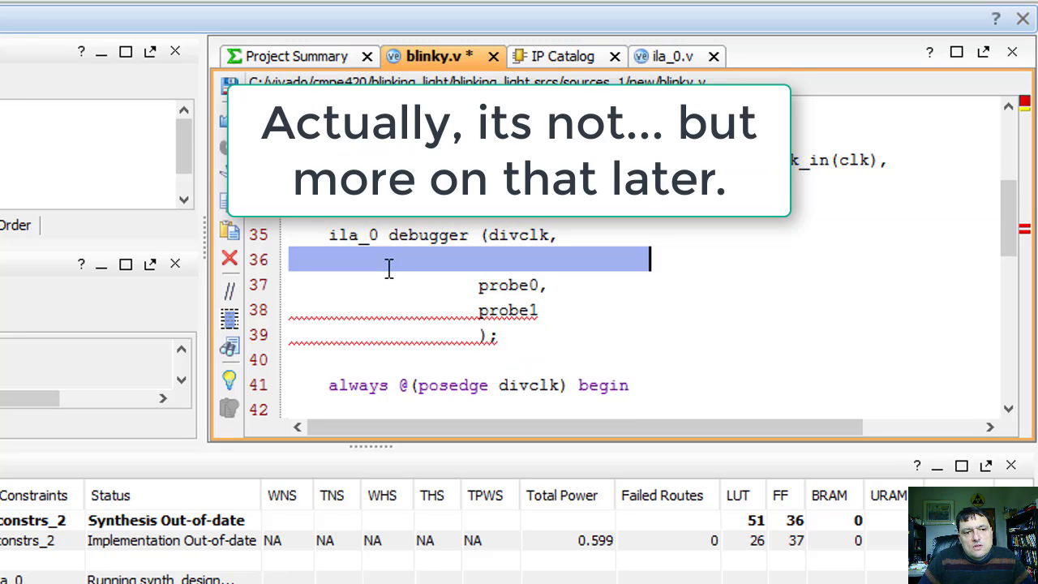
key("Delete")
key("Delete")
key("Down")
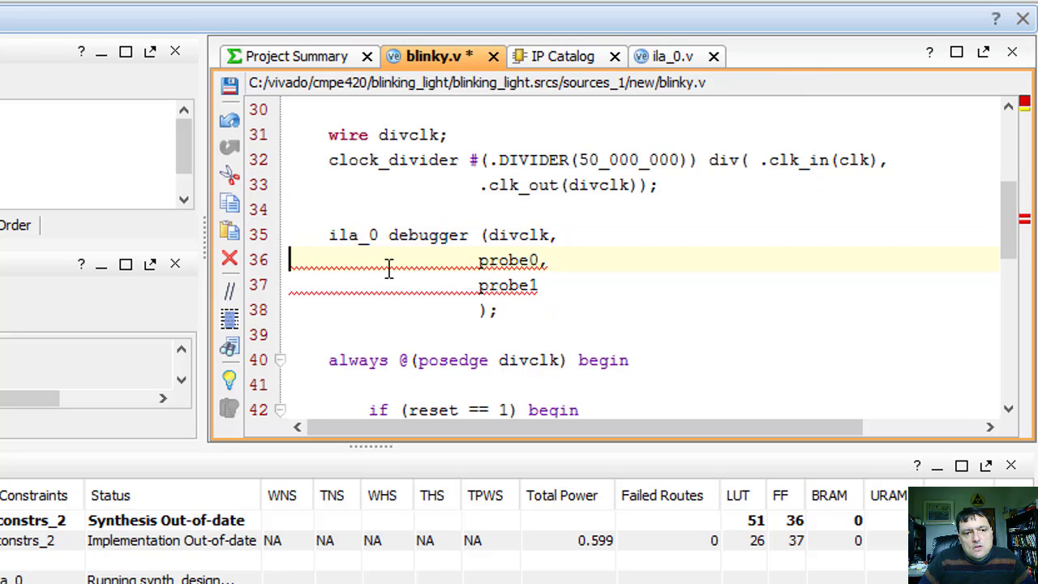
- Replace the probe0 argument of the debugger instance with leds, keeping the comma after it
key("End")
key("BackSpace")
key("shift+Left")
key("shift+Left")
key("shift+Left")
key("shift+Left")
key("shift+Left")
key("shift+Left")
key("shift+Left")
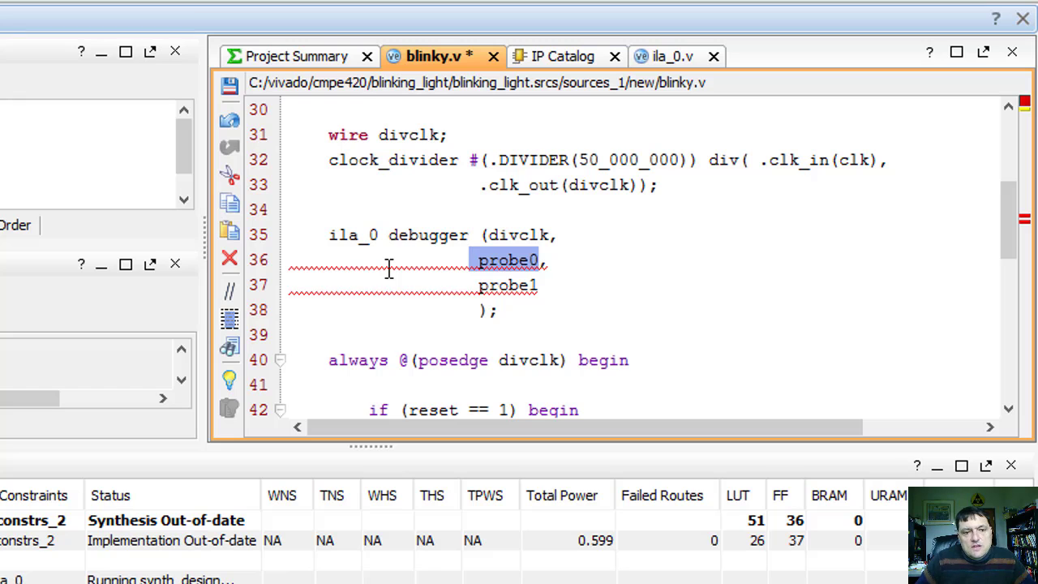
key("shift+Right")
scroll(546, 341, "up", 2)
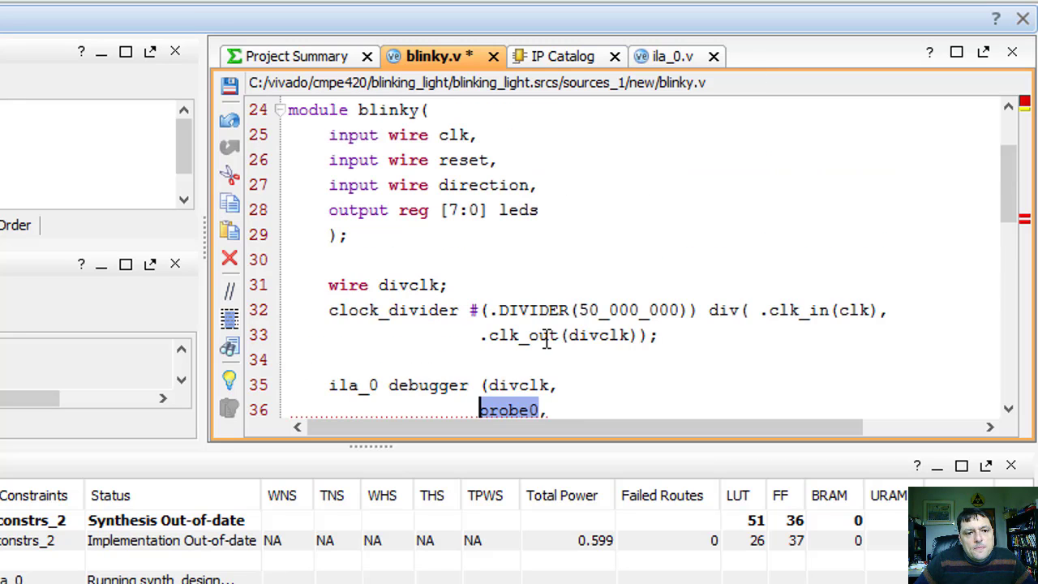
scroll(546, 341, "down", 1)
type("leds")
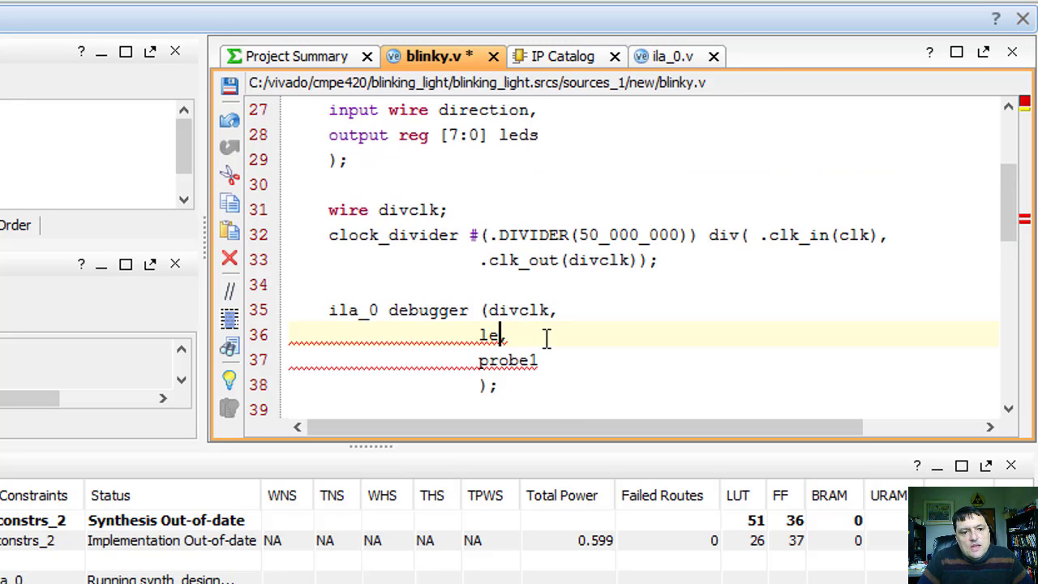
- Replace the probe1 argument of the debugger instance with divclk and save blinky.v
key("Down")
key("Left")
key("Left")
key("Left")
key("Left")
key("shift+End")
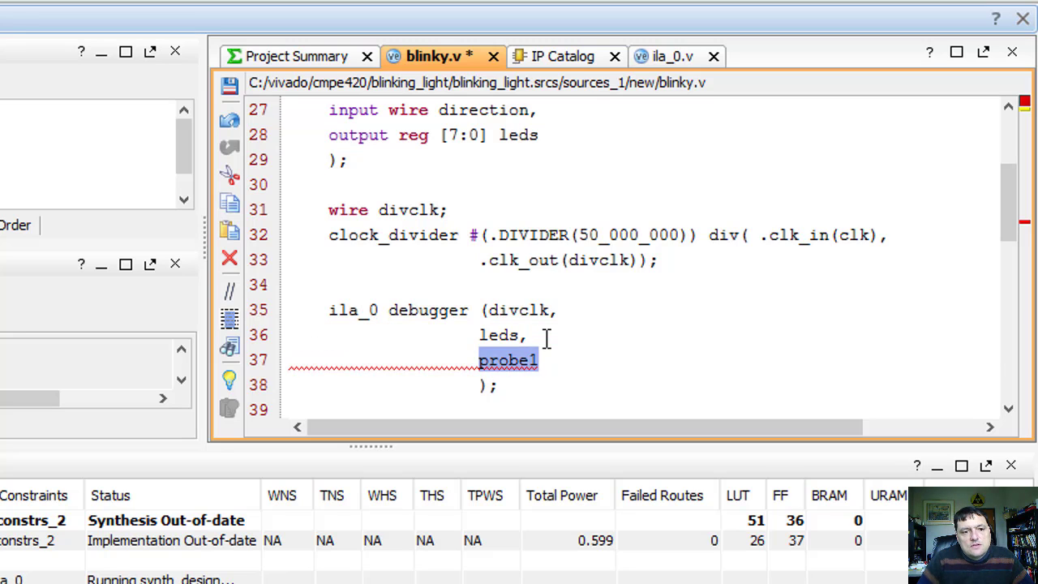
type("divclk")
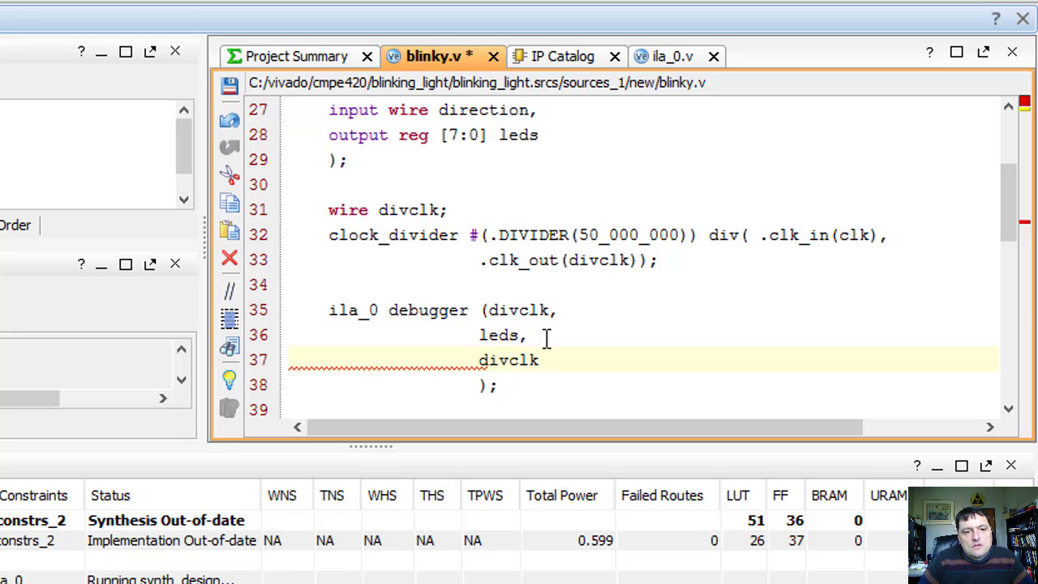
key("ctrl+s")
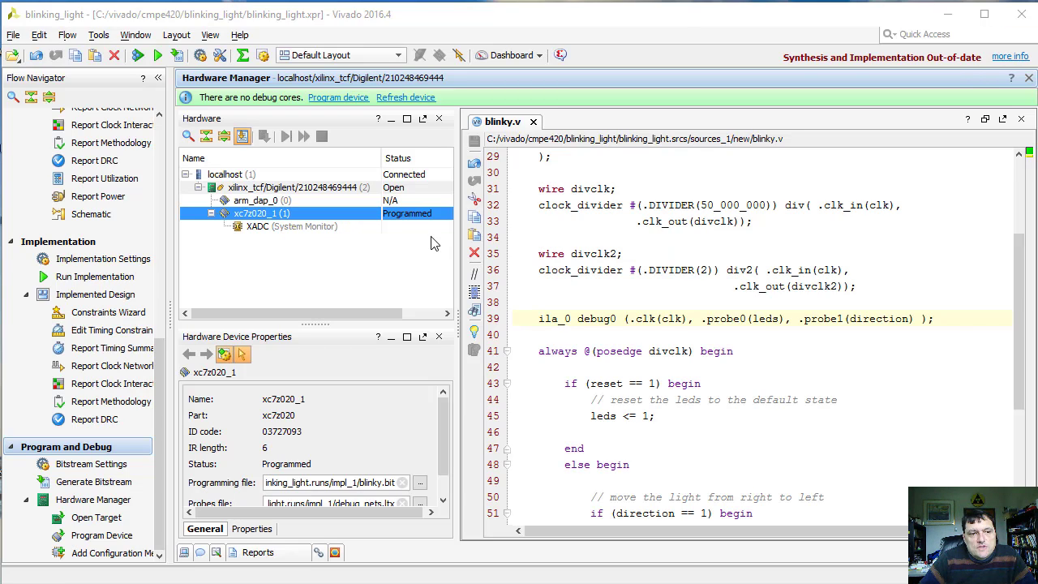
- Delete the divclk2 wire and its div2 clock_divider instance from blinky.v
left_click(573, 270)
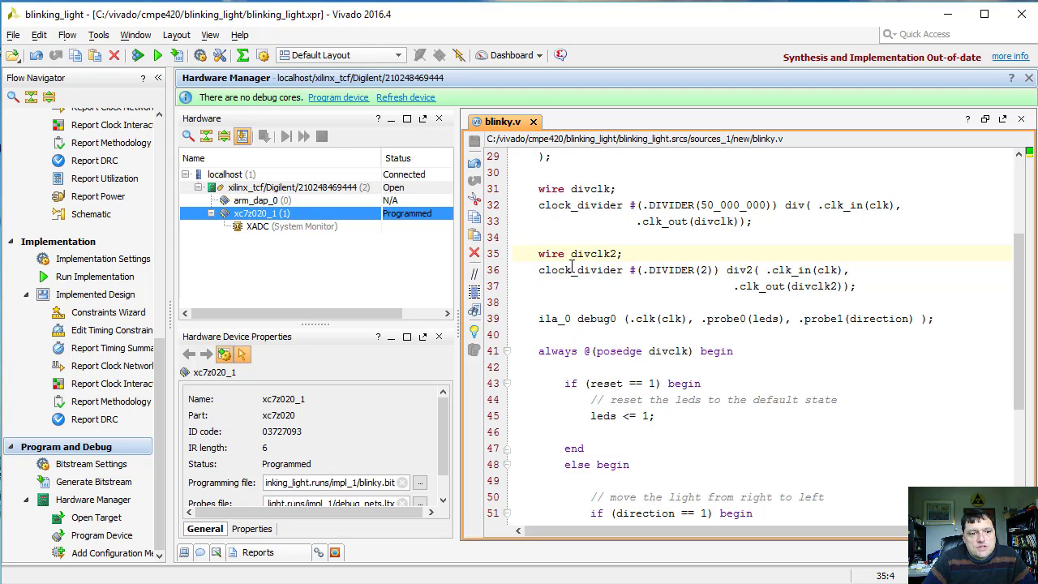
key("shift+Down")
key("shift+Down")
key("shift+Down")
key("shift+Down")
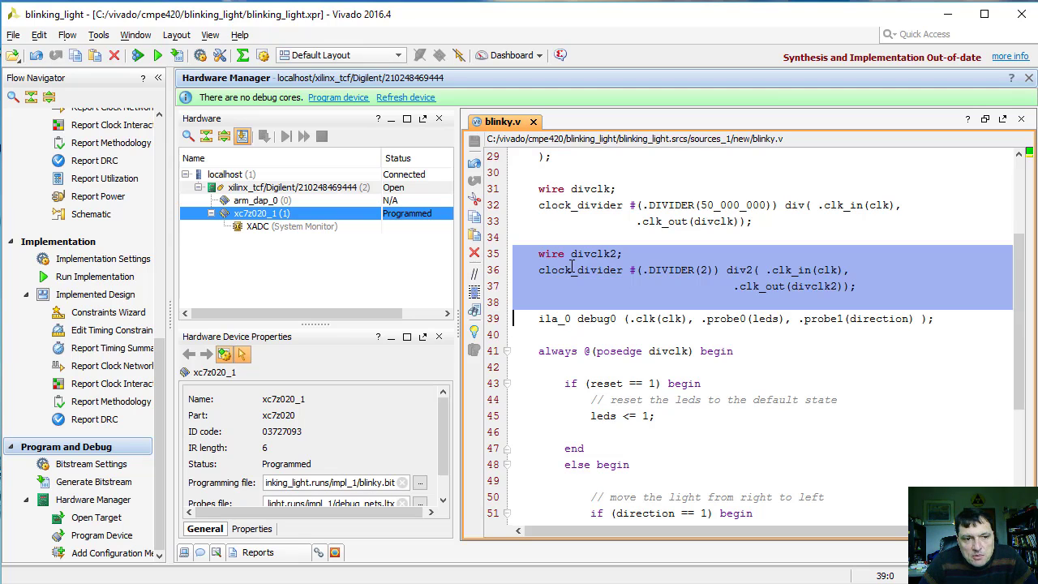
key("Delete")
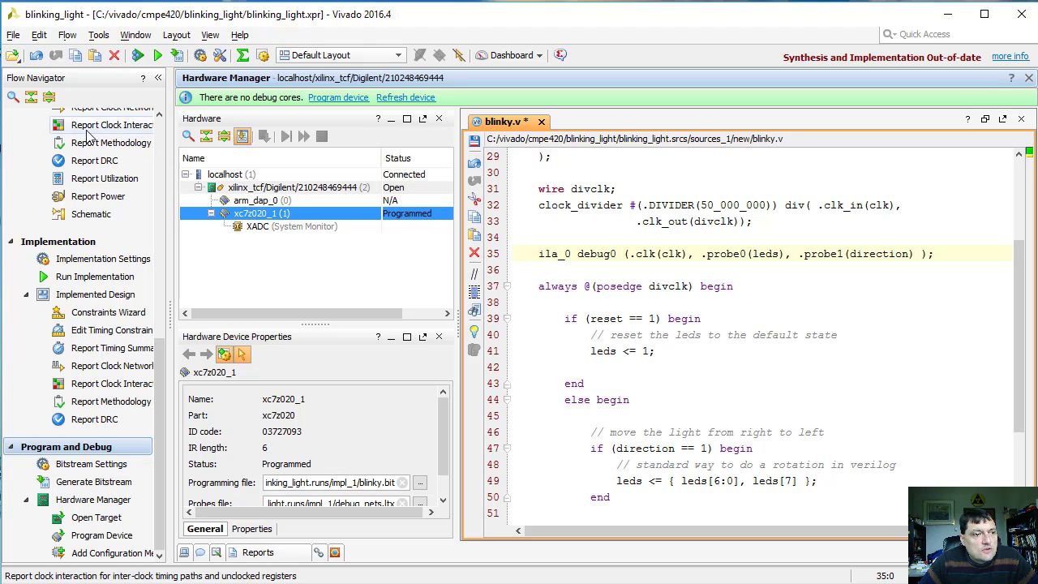
- Return to the Project Manager and open the debug0 ila_0 core for re-customization from the design sources
scroll(98, 365, "up", 10)
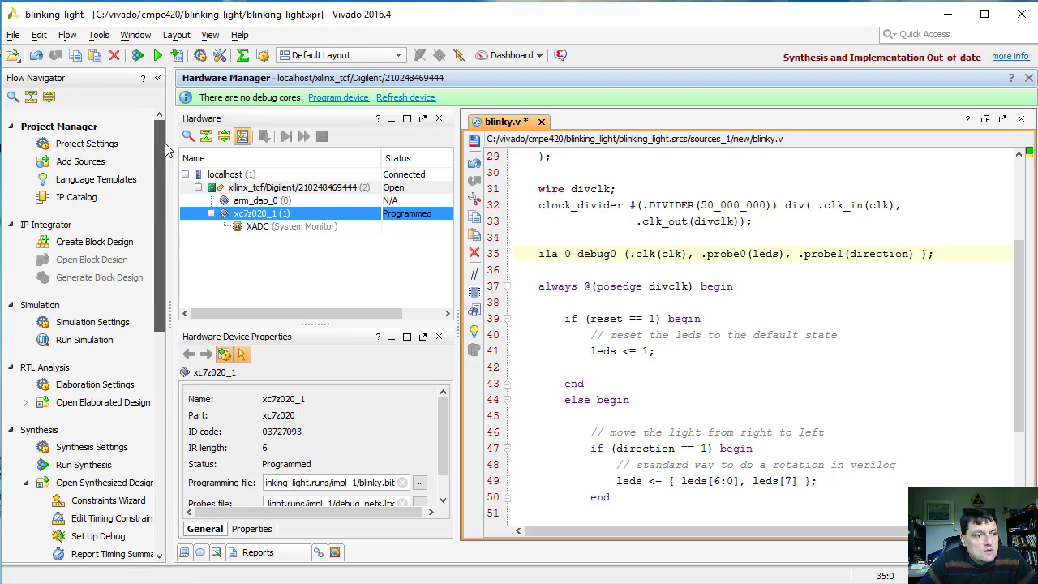
left_click(79, 133)
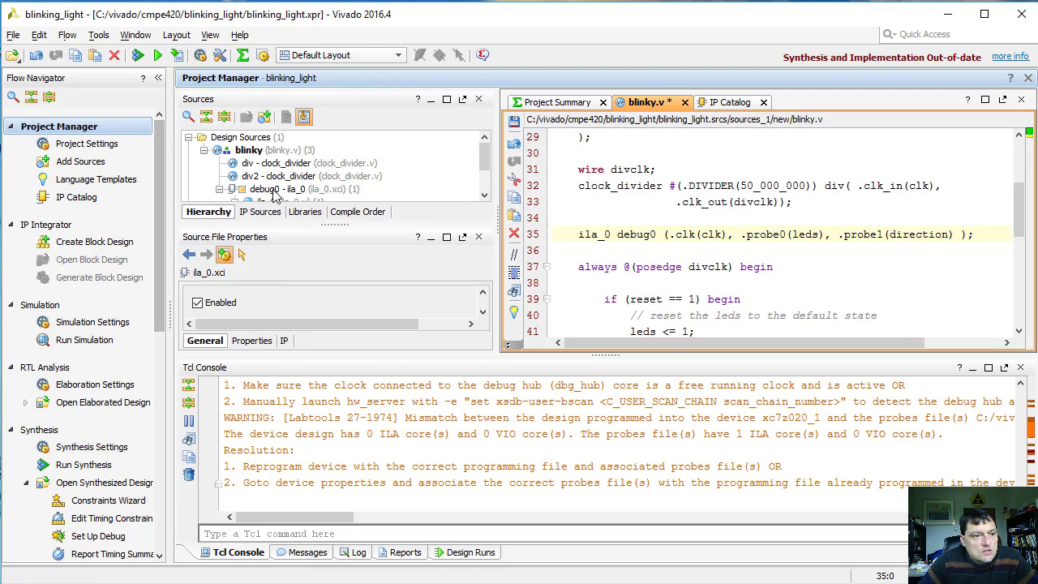
double_click(282, 194)
double_click(271, 144)
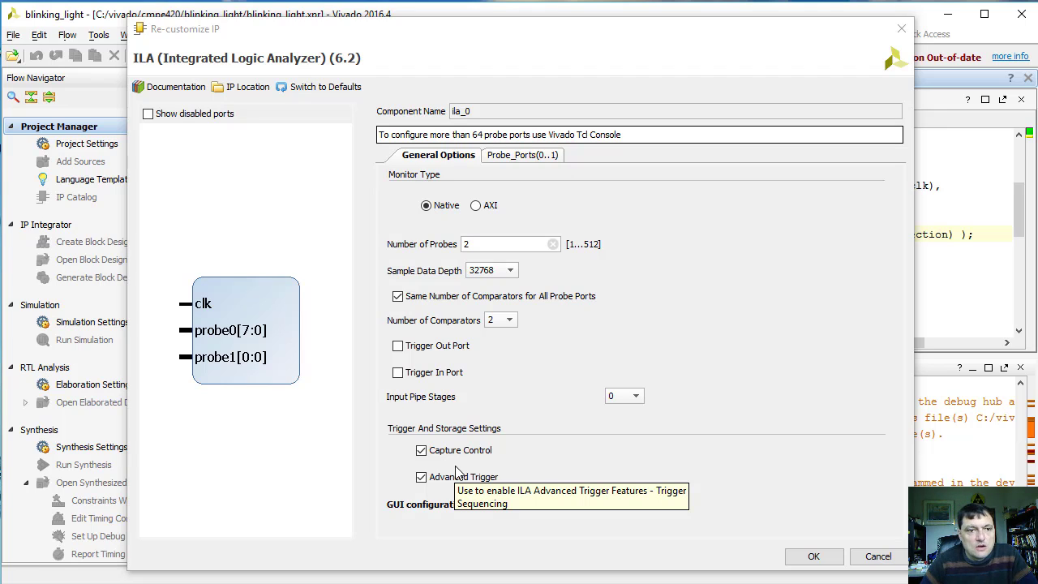
- Review the ILA's general options and probe port widths, accept the customization, and generate the output products
left_click(455, 475)
left_click(511, 155)
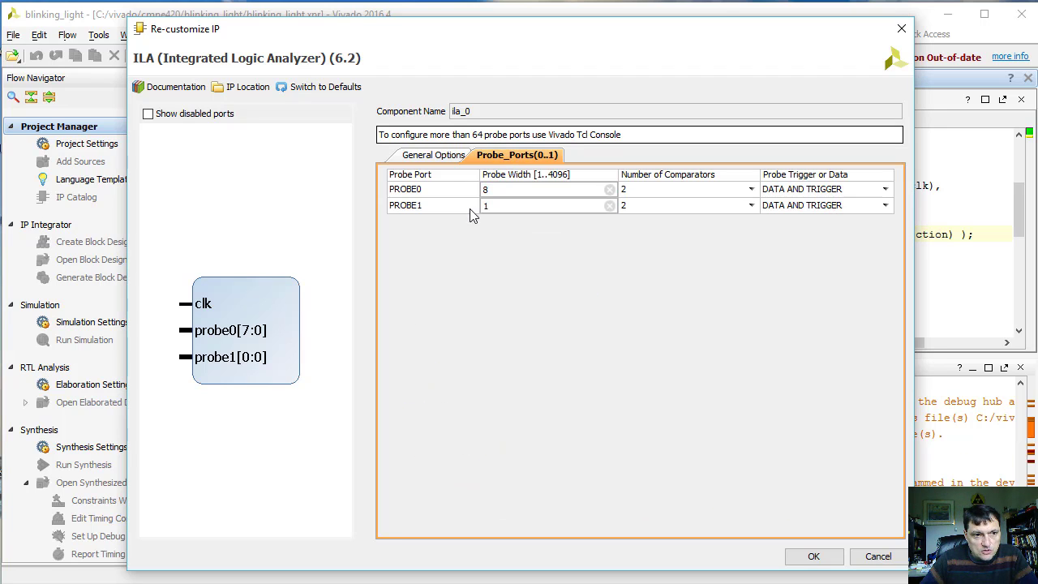
left_click(438, 154)
left_click(815, 556)
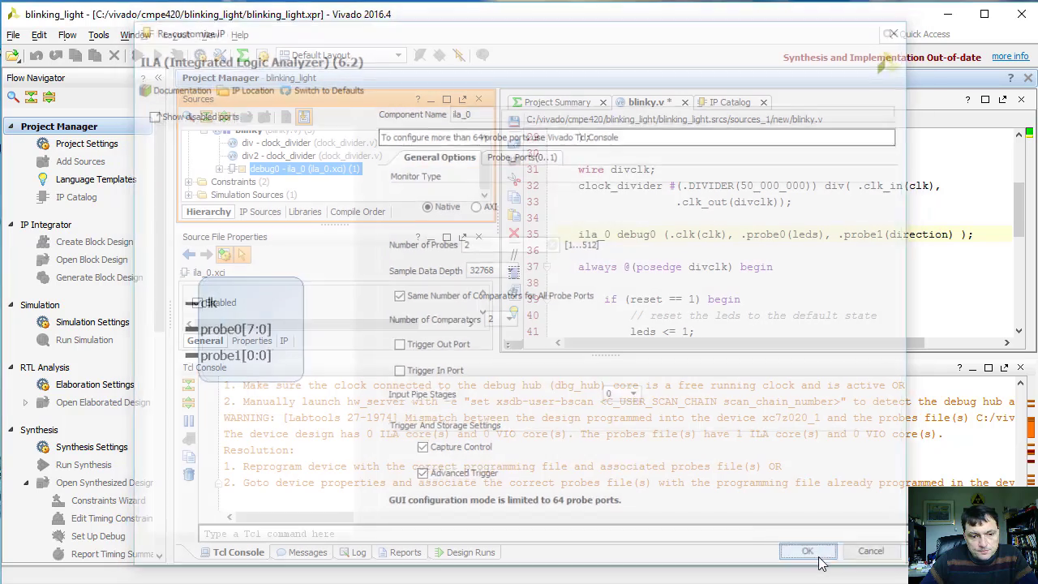
left_click(533, 460)
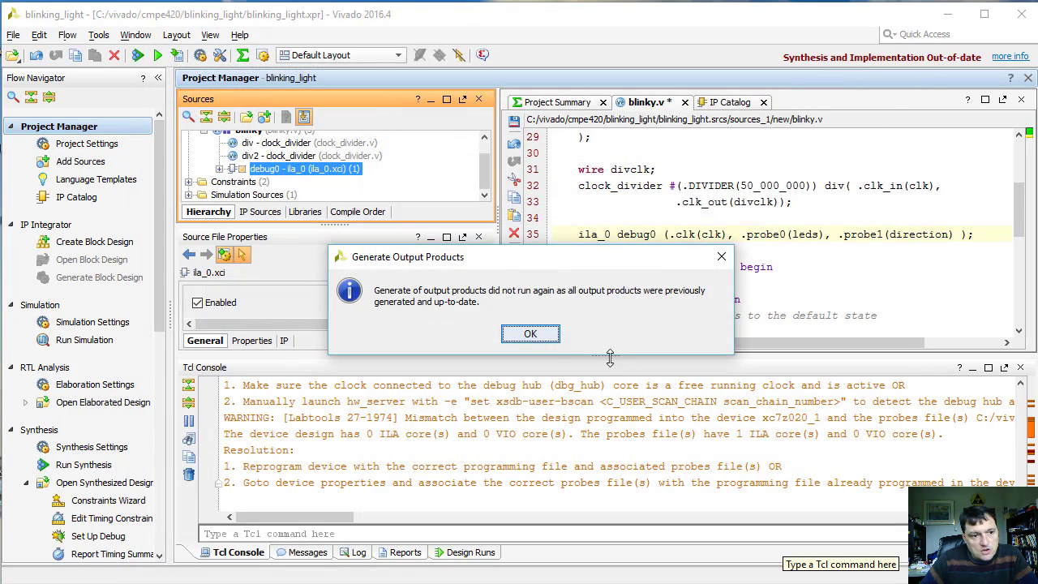
left_click(530, 334)
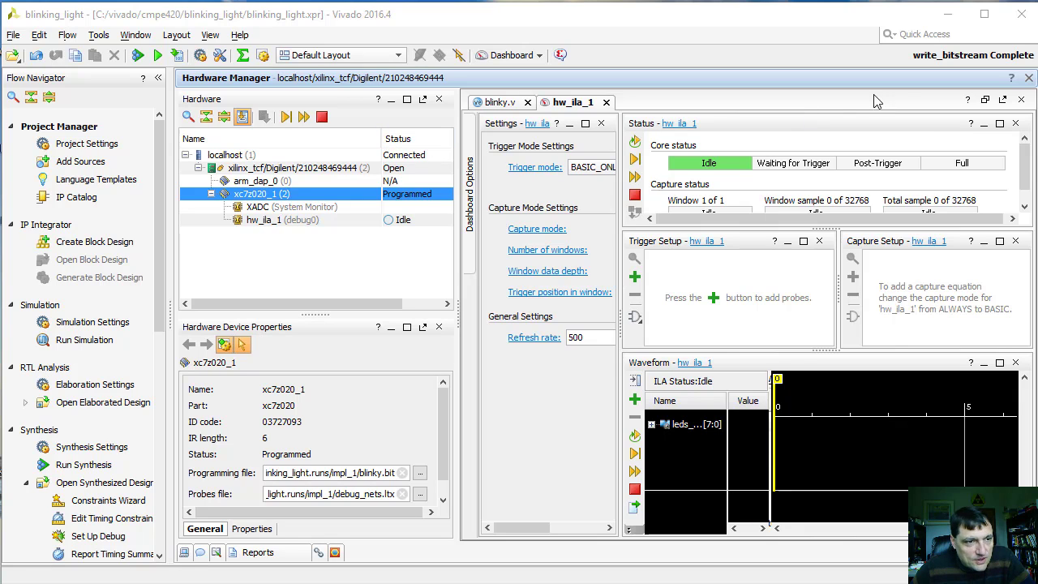
- Enlarge the hw_ila_1 dashboard and look over its trigger mode choices and the core and capture status
left_click(988, 104)
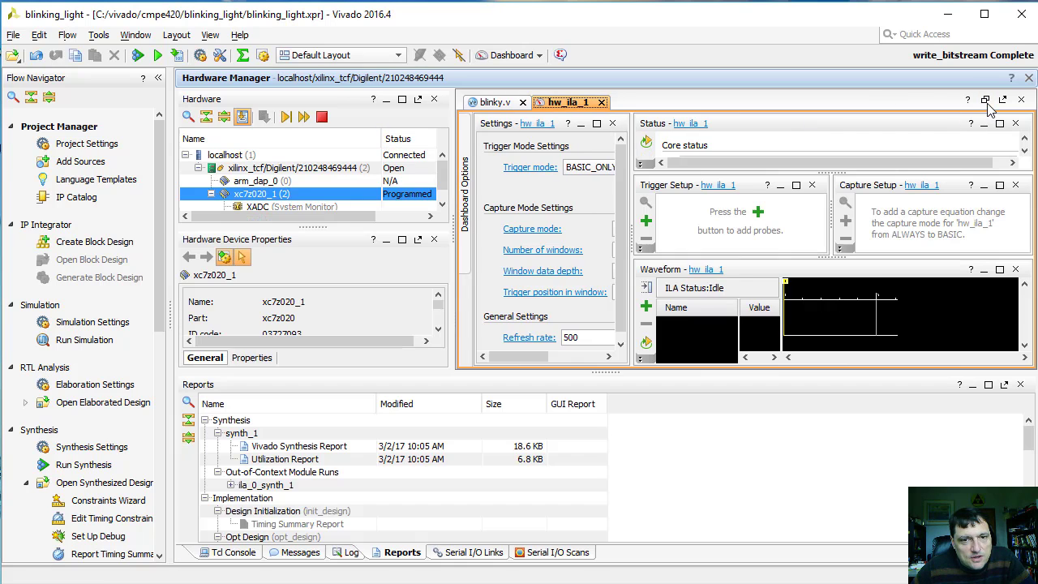
left_click(987, 101)
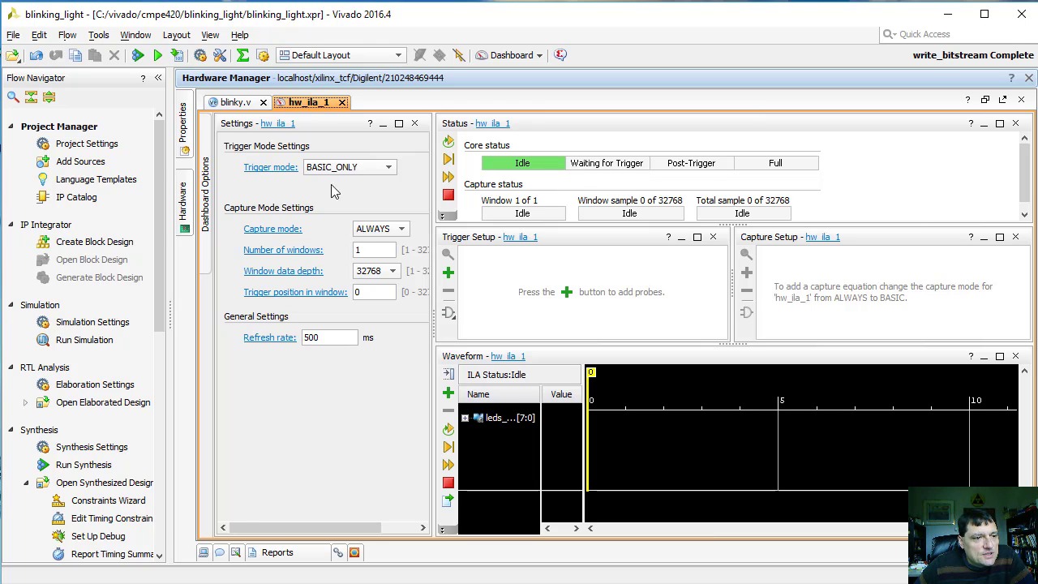
left_click(388, 169)
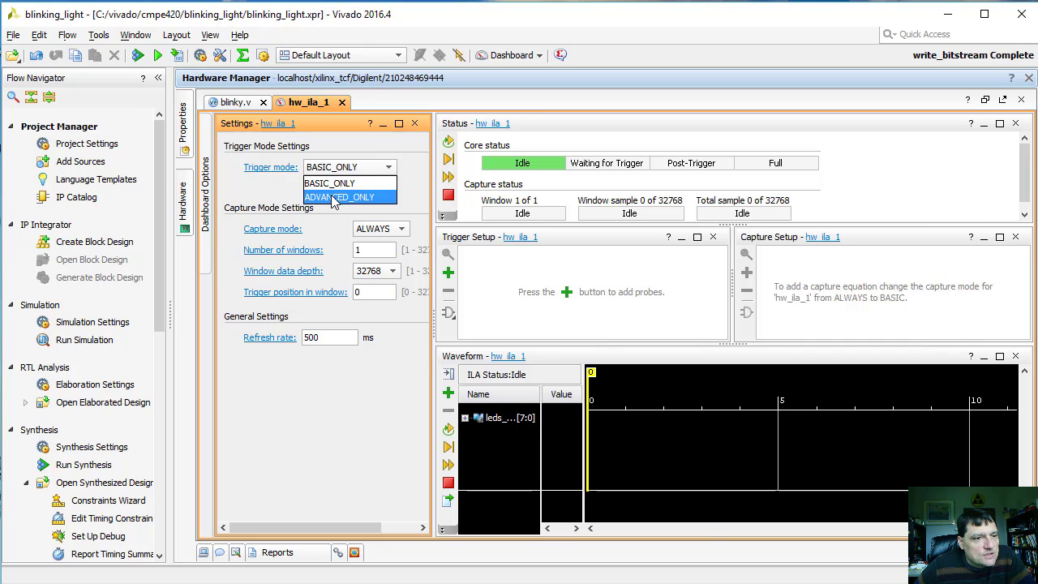
left_click(278, 198)
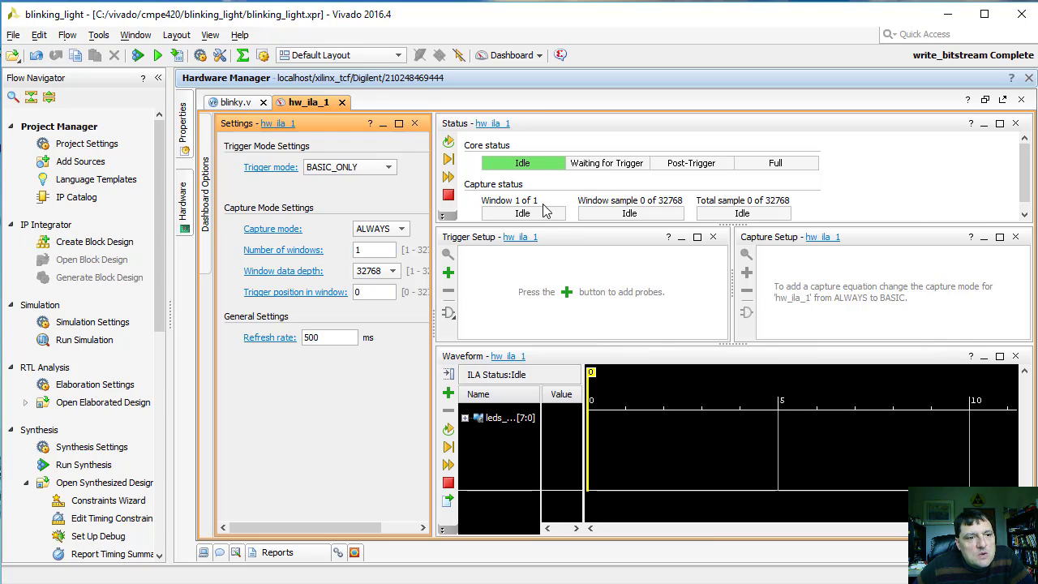
left_click_drag(1026, 180, 1012, 200)
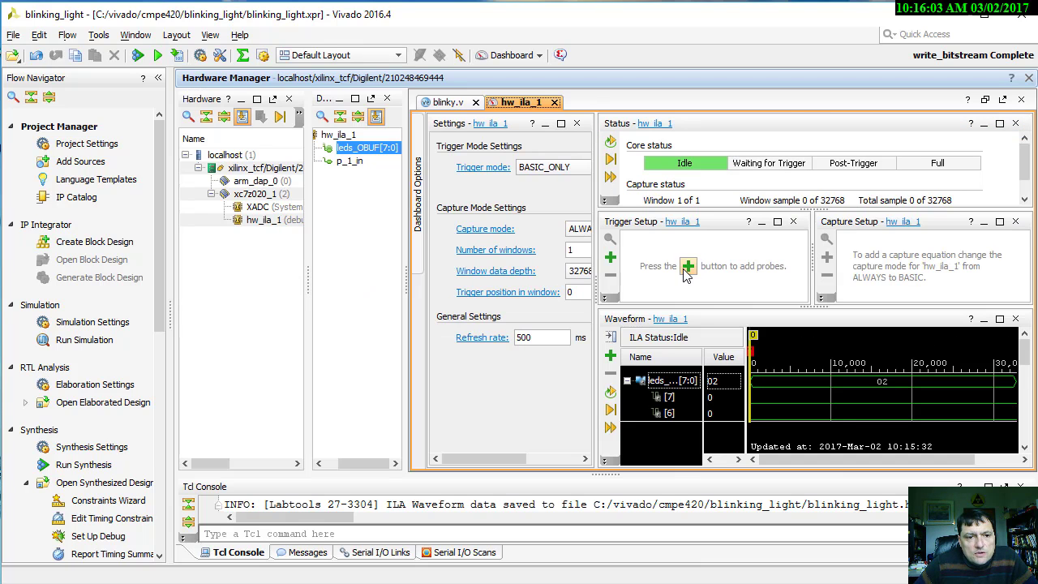
- Add the leds_OBUF[7:0] probe to the hw_ila_1 trigger setup with the == operator
left_click(686, 270)
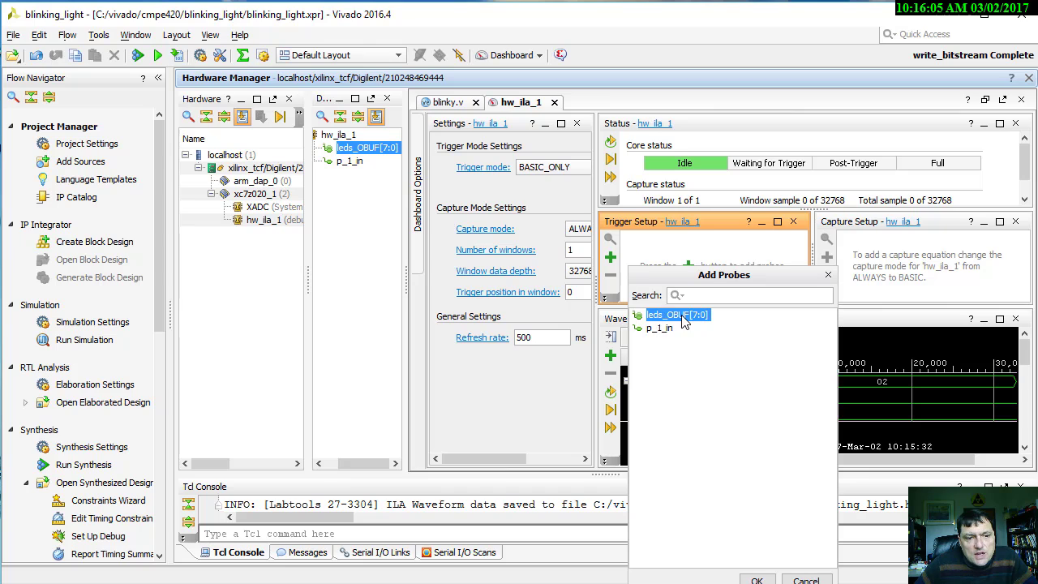
double_click(679, 315)
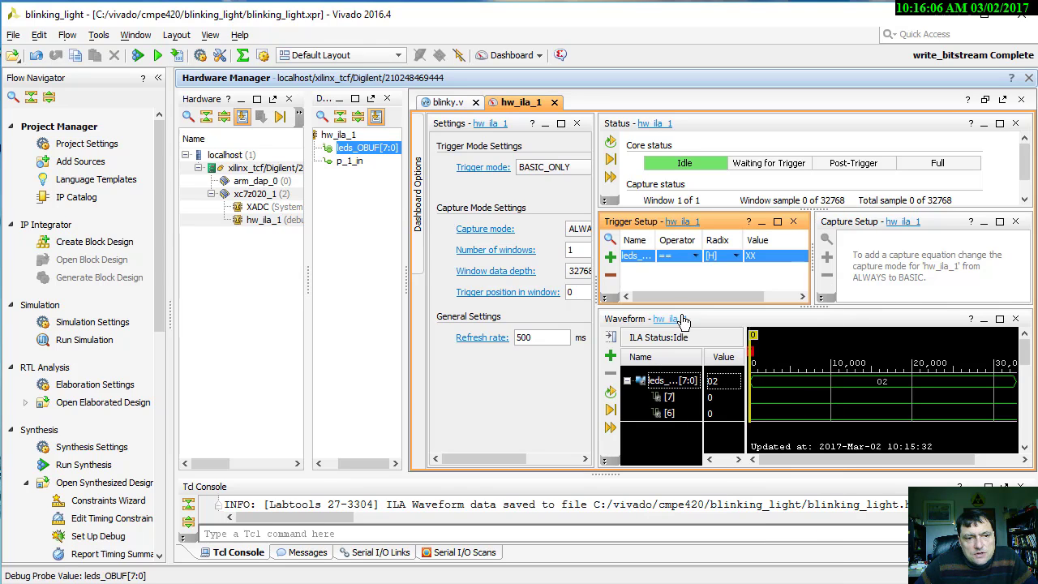
left_click(668, 257)
left_click(672, 268)
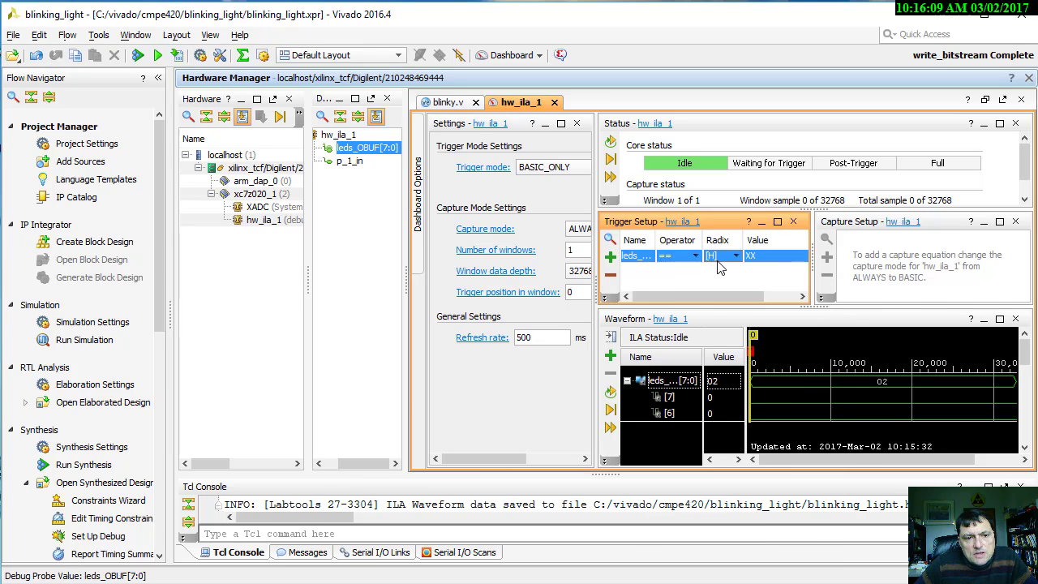
- Set the leds_OBUF trigger condition to hexadecimal radix with the value 10 and run the hw_ila_1 trigger
left_click(718, 256)
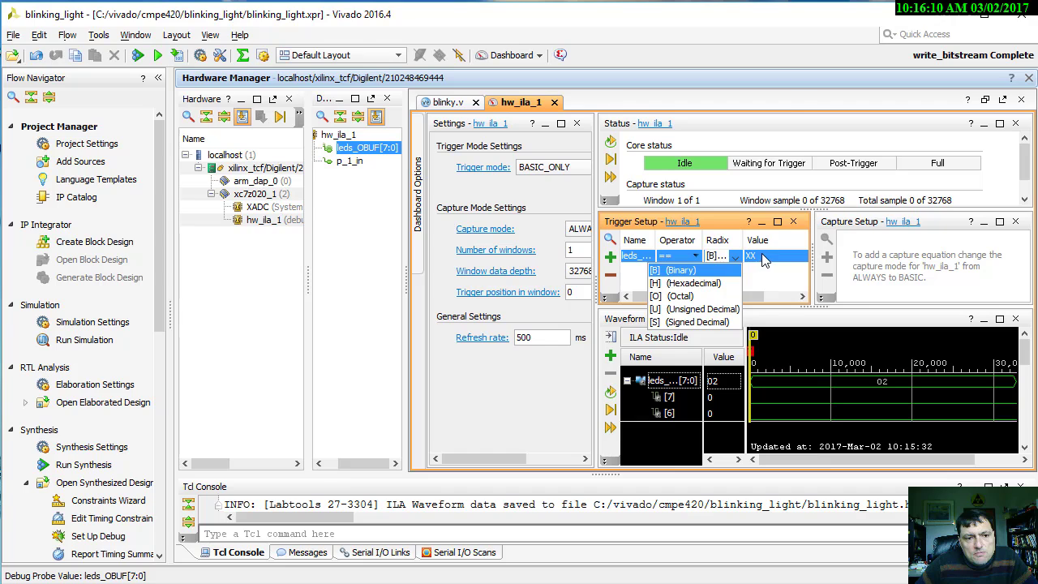
left_click(677, 270)
left_click(711, 256)
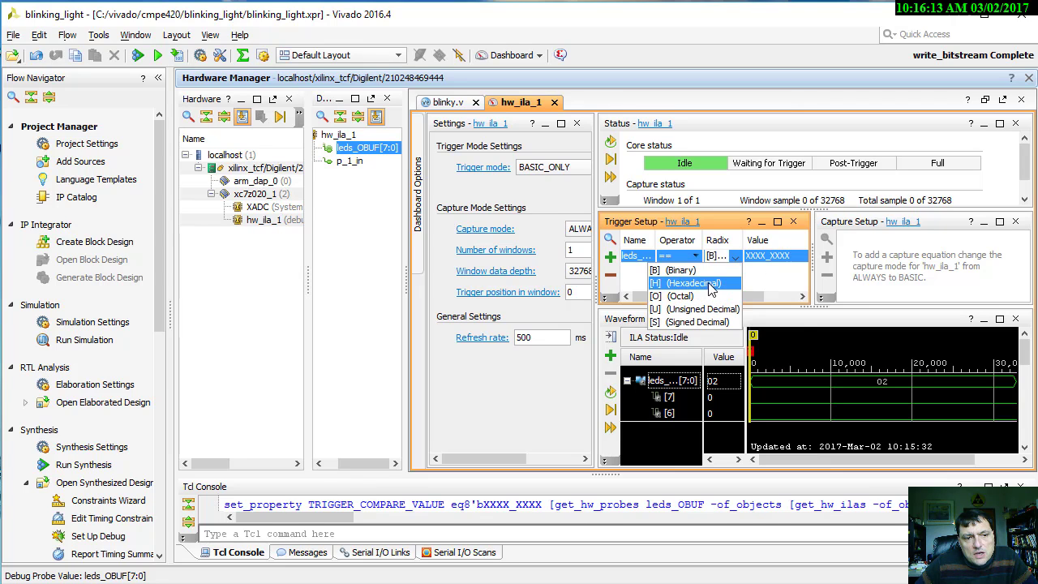
left_click(711, 284)
left_click(774, 260)
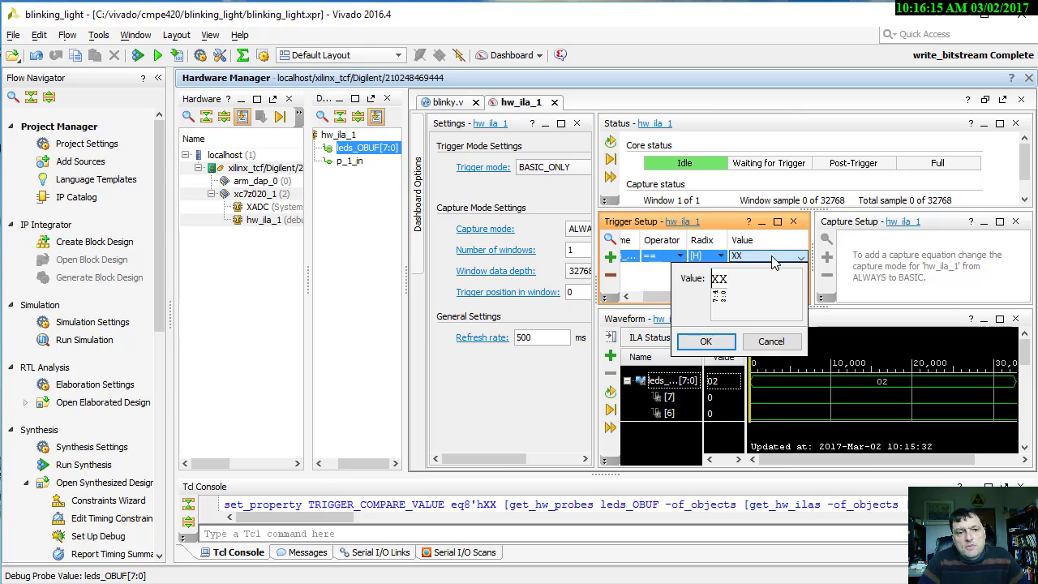
type("10")
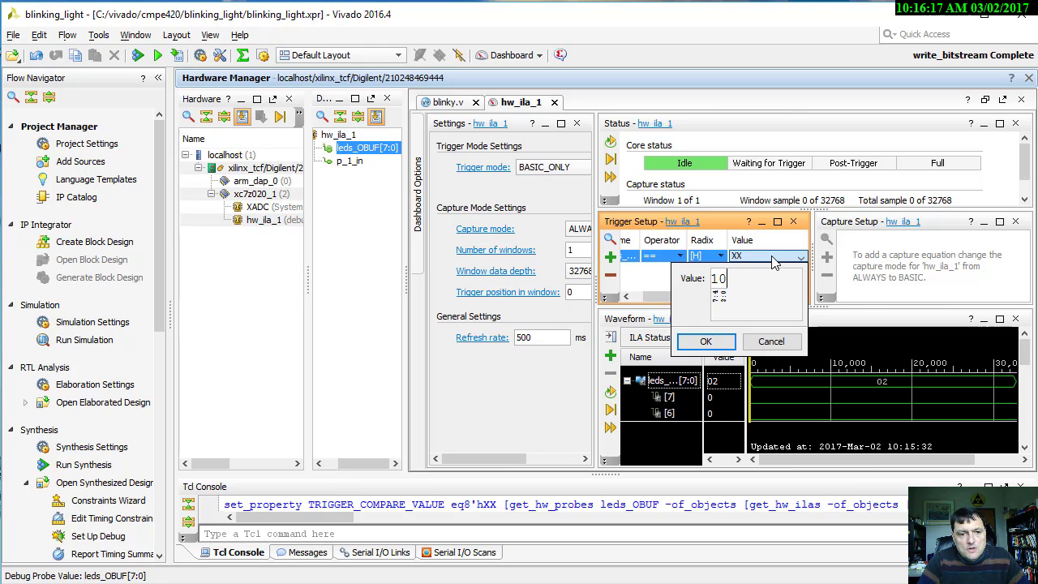
key("Return")
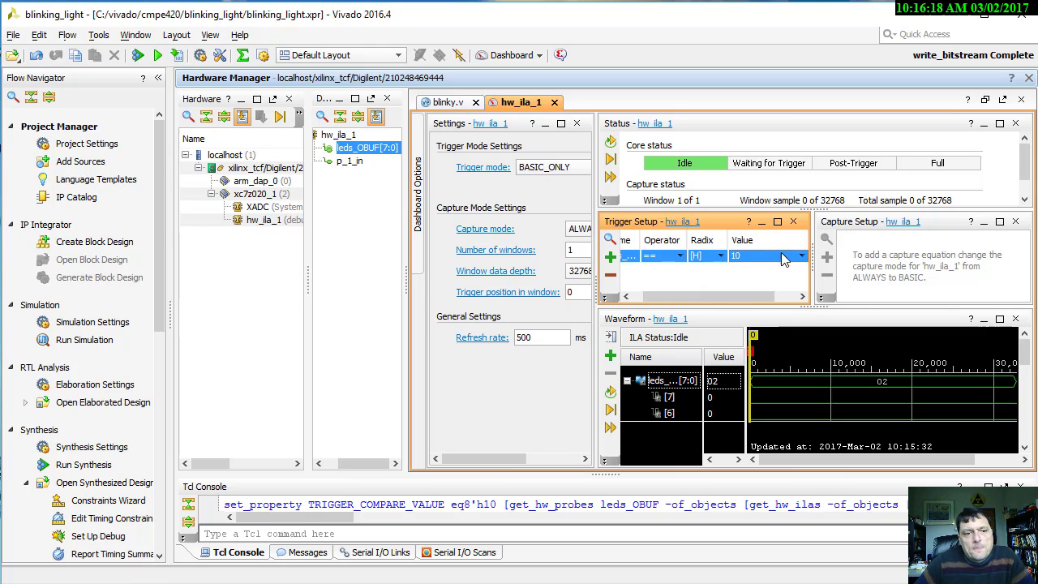
left_click(281, 118)
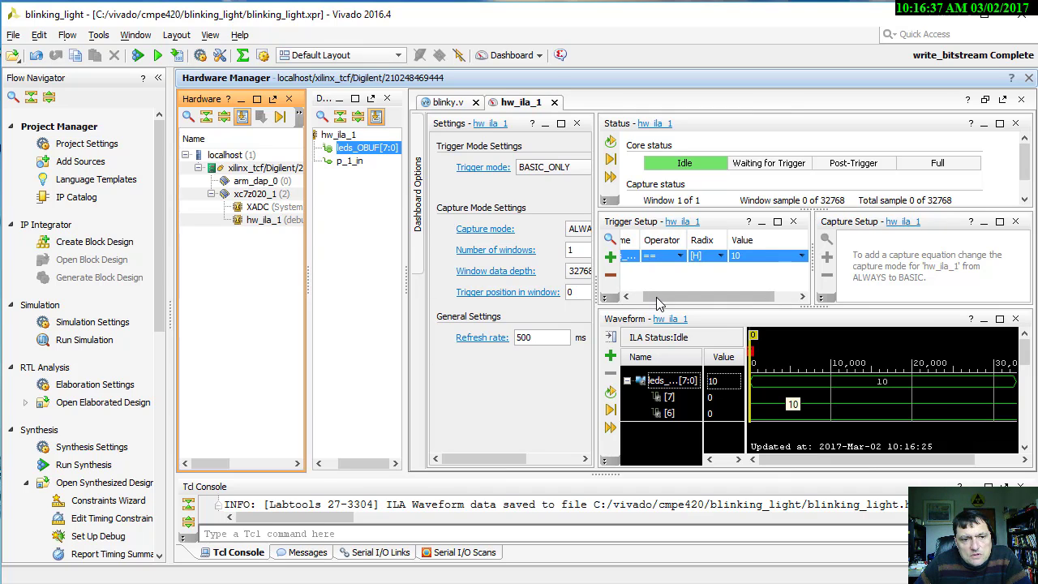
- Look over the operator and radix choices and the remaining columns of the leds_OBUF trigger condition
left_click_drag(656, 297, 641, 296)
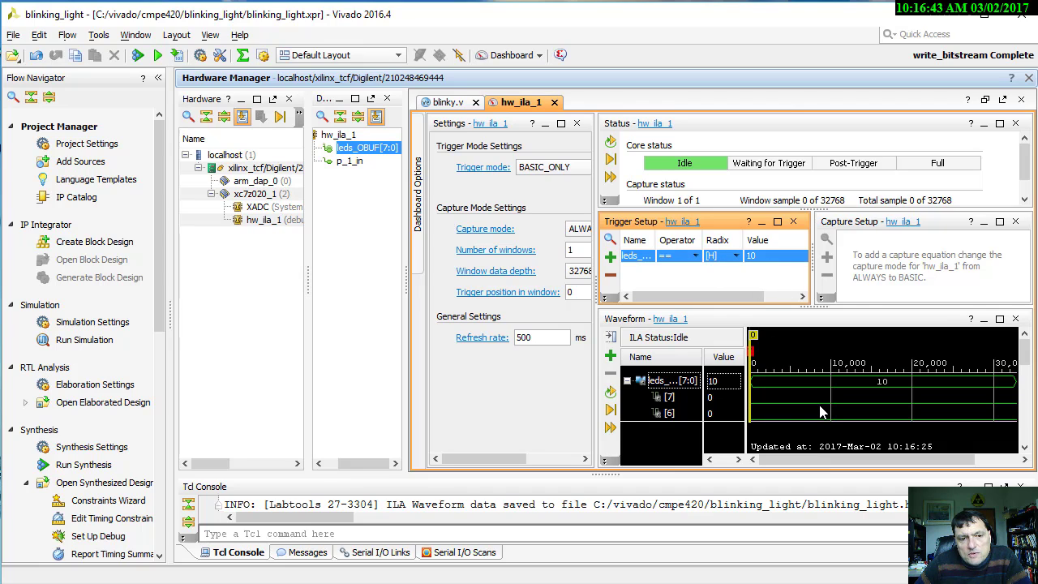
left_click(694, 255)
left_click(719, 284)
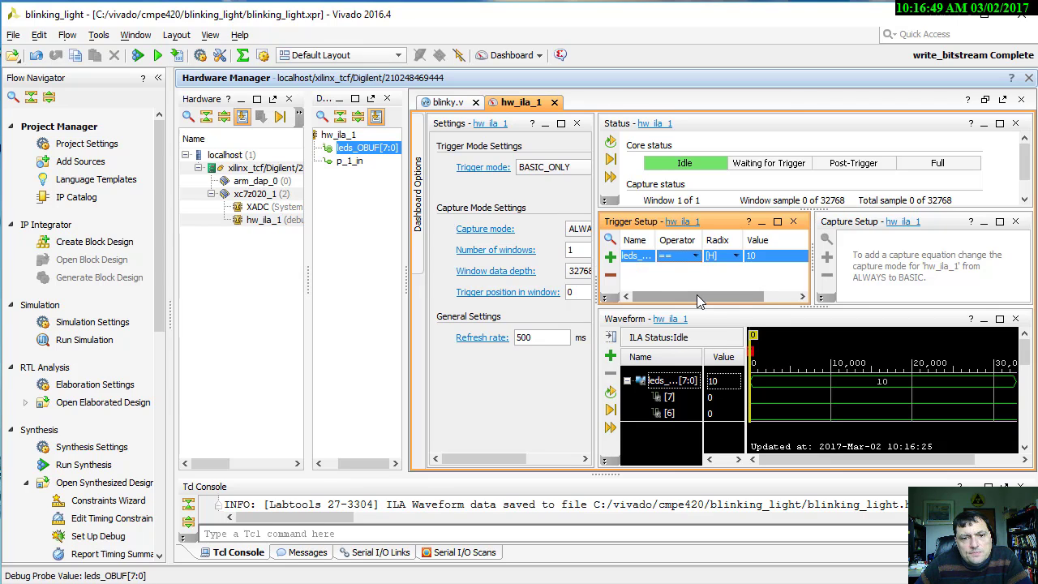
left_click_drag(696, 295, 767, 303)
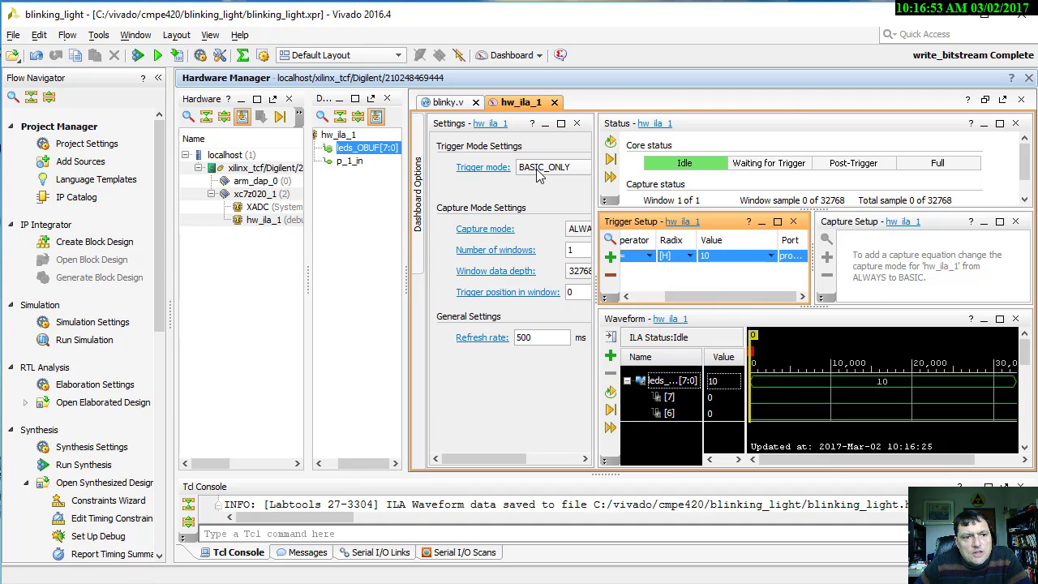
- Switch the hw_ila_1 trigger mode to BASIC_ONLY and back to ADVANCED_ONLY, using c:/vivado/cmpe420/test.tsm as the trigger state machine
left_click(523, 171)
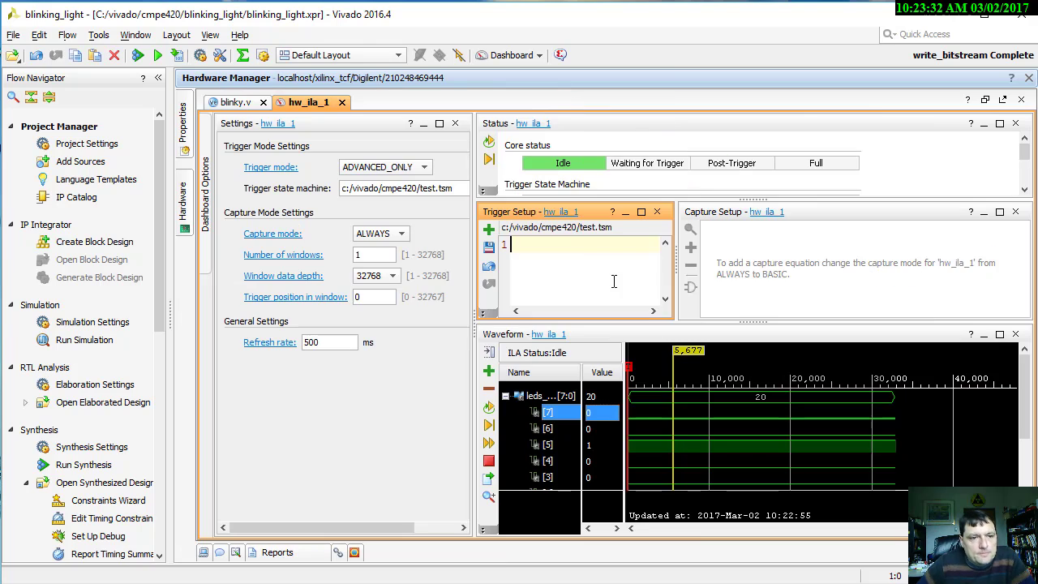
left_click(398, 167)
left_click(396, 180)
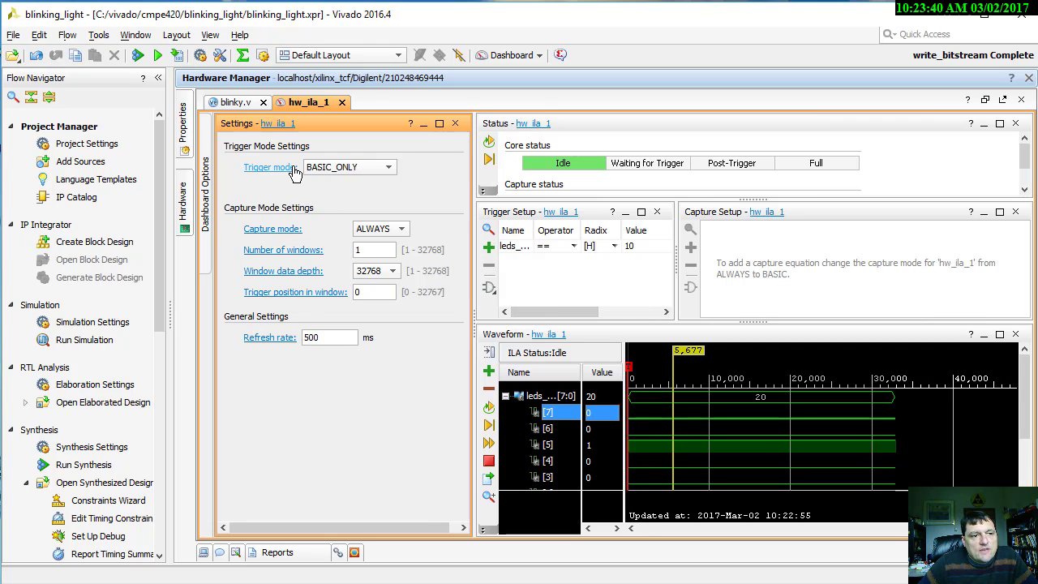
left_click(370, 167)
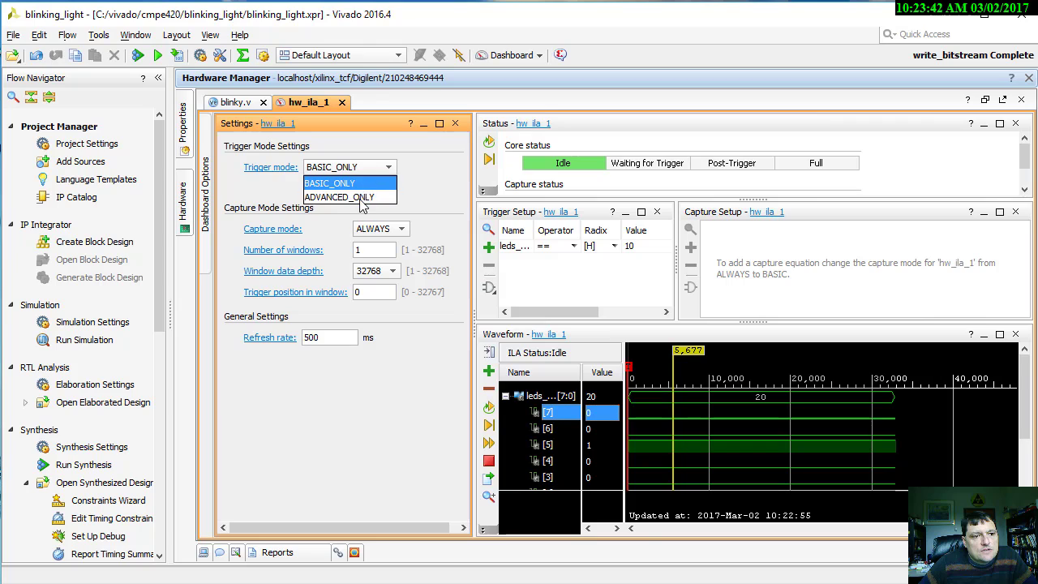
left_click(361, 198)
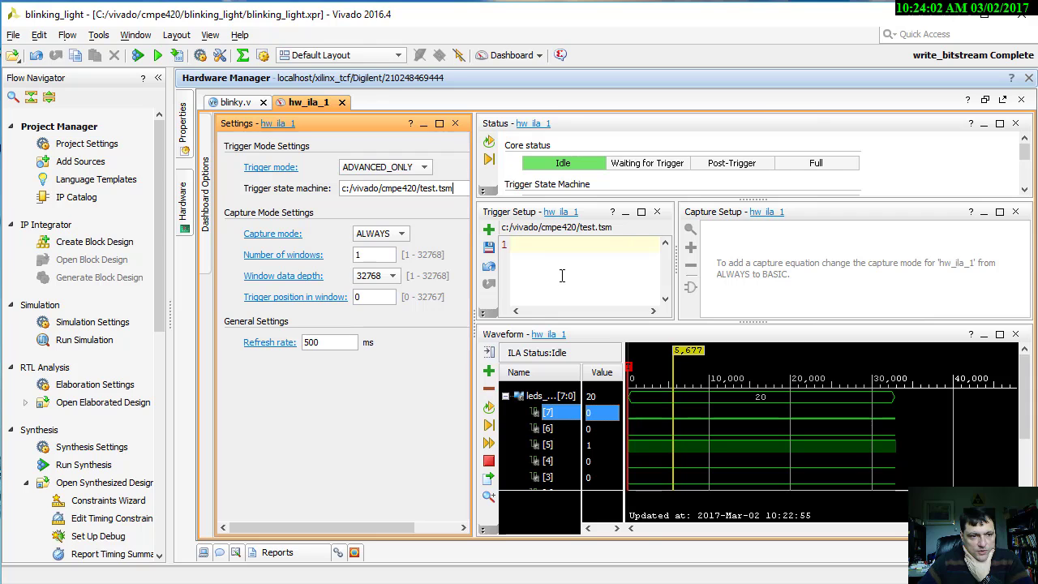
- Enlarge the trigger setup editor and copy the 4th-rising-edge state machine code from the debug language templates into test.tsm
left_click(641, 213)
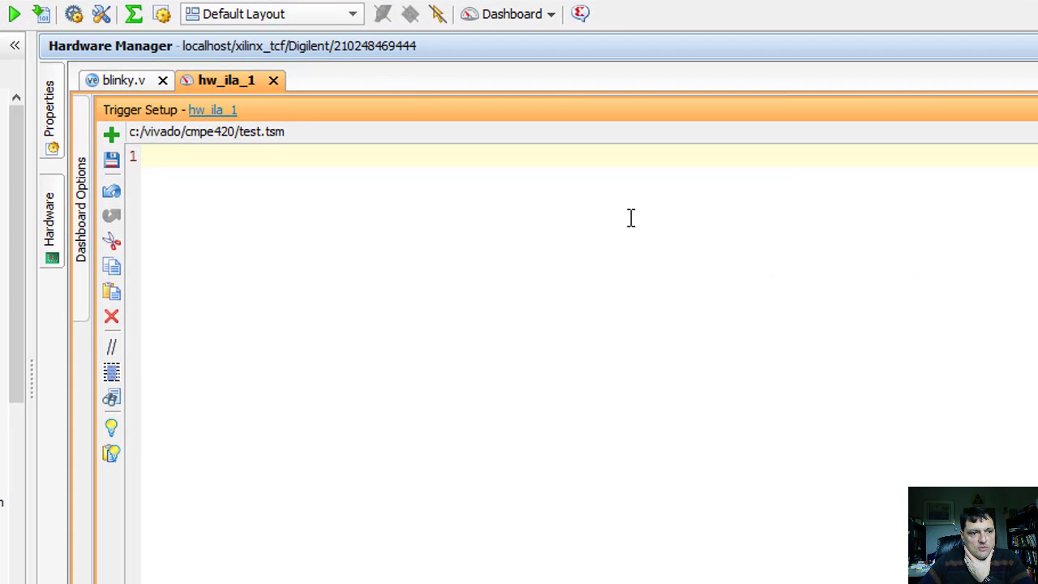
left_click(111, 430)
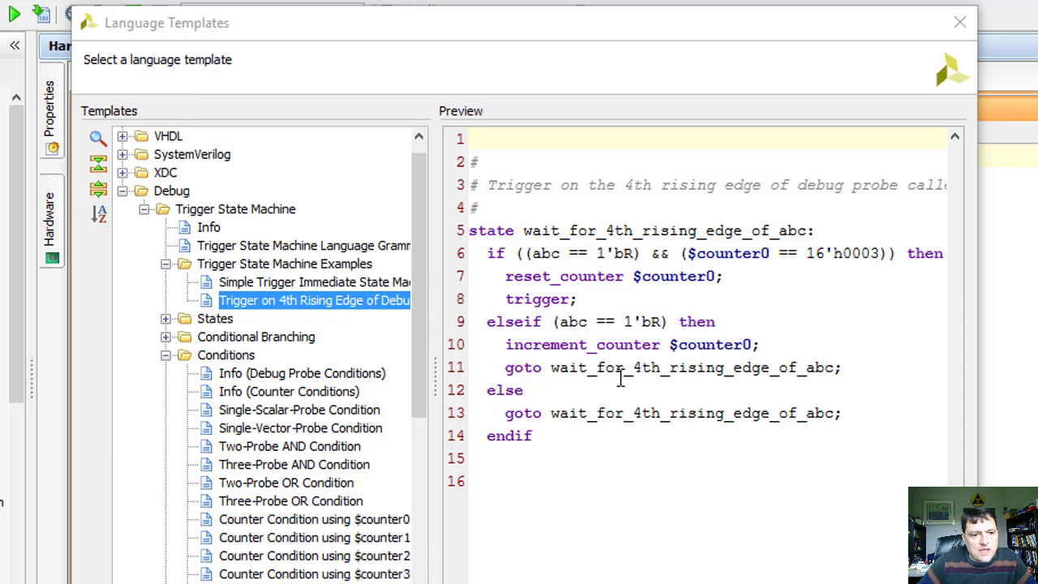
left_click_drag(576, 458, 468, 231)
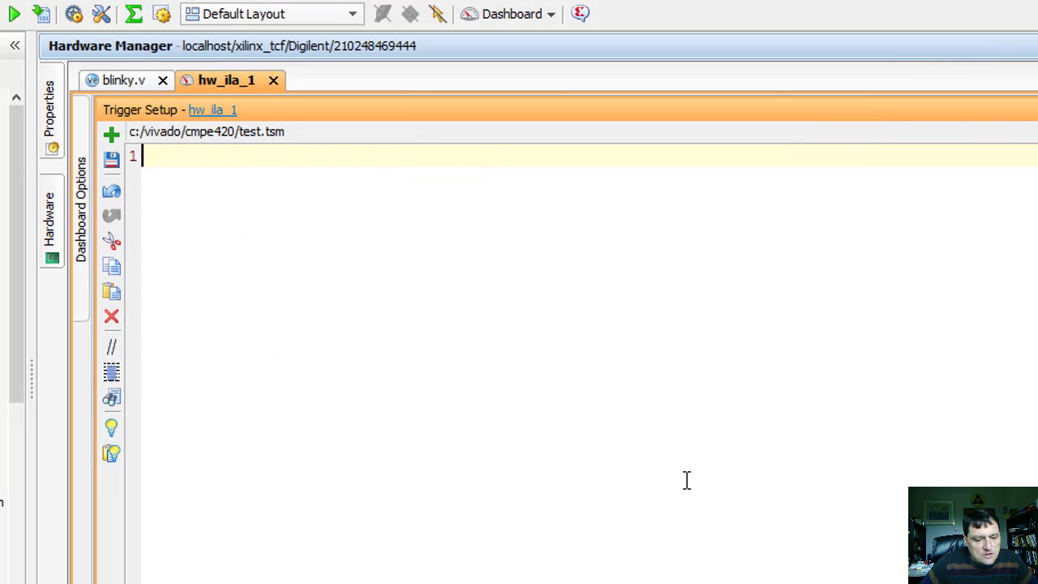
type("state wait_for_4th_rising_edge_of_abc:   if ((abc == 1'bR) && ($counter0 == 16'h0003)) then     reset_counter $counter0;     trigger;   elseif (abc == 1'bR) then     increment_counter $counter0;     goto wait_for_4th_rising_edge_of_abc;   else     goto wait_for_4th_rising_edge_of_abc;   endif")
key("Up")
key("Up")
key("Up")
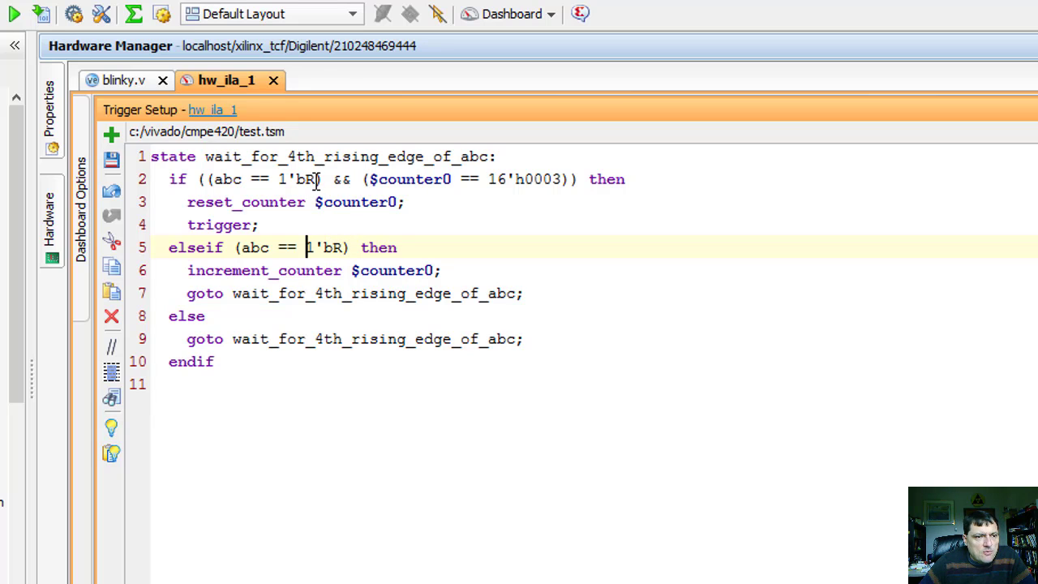
- Replace the probe name abc with leds_OBUF in the first if condition of the state machine
left_click(233, 179)
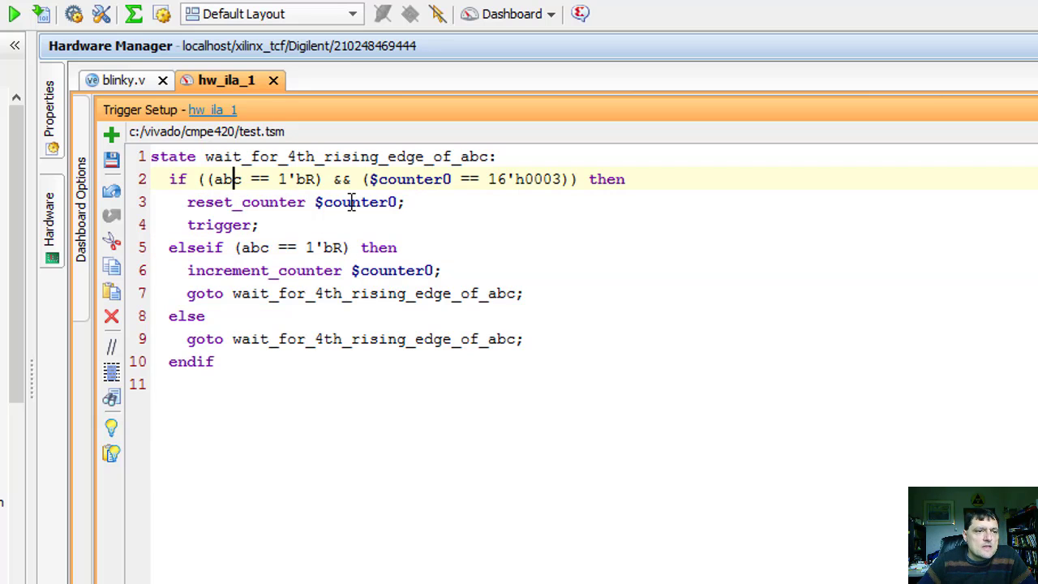
key("Left")
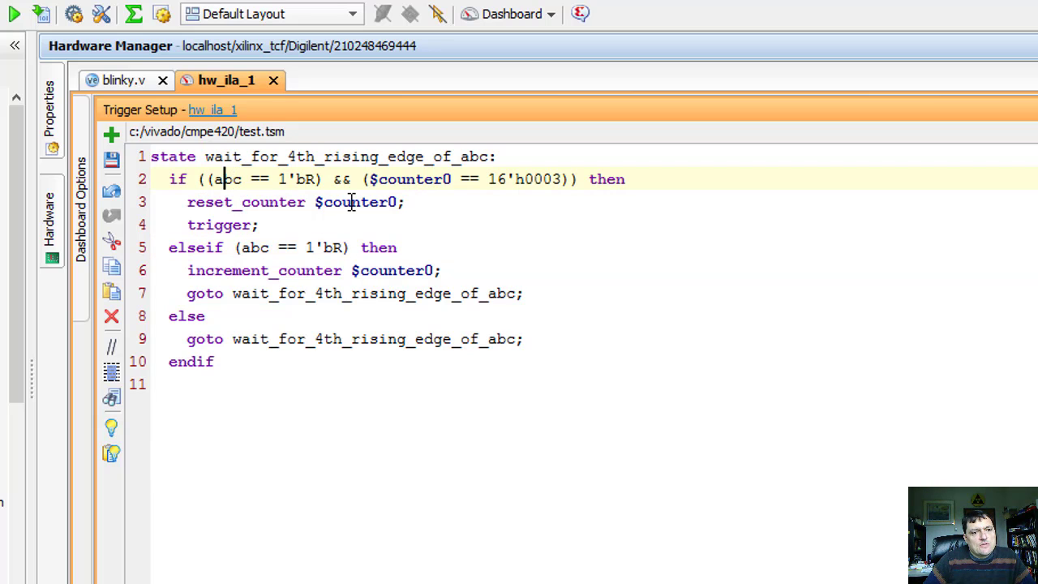
key("Left")
key("shift+Right")
key("shift+Right")
key("shift+Right")
key("Delete")
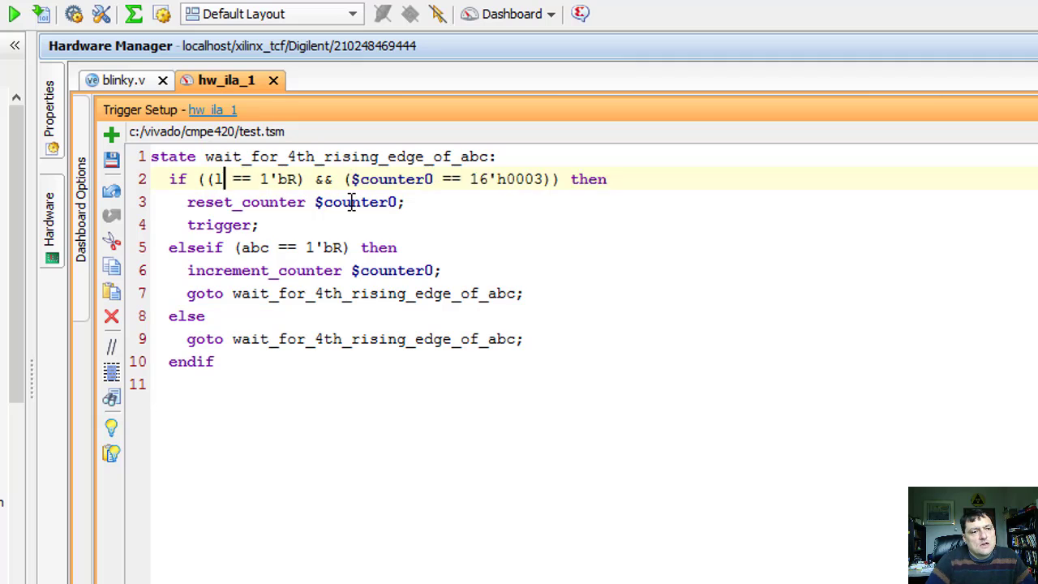
type("leds_OBJF")
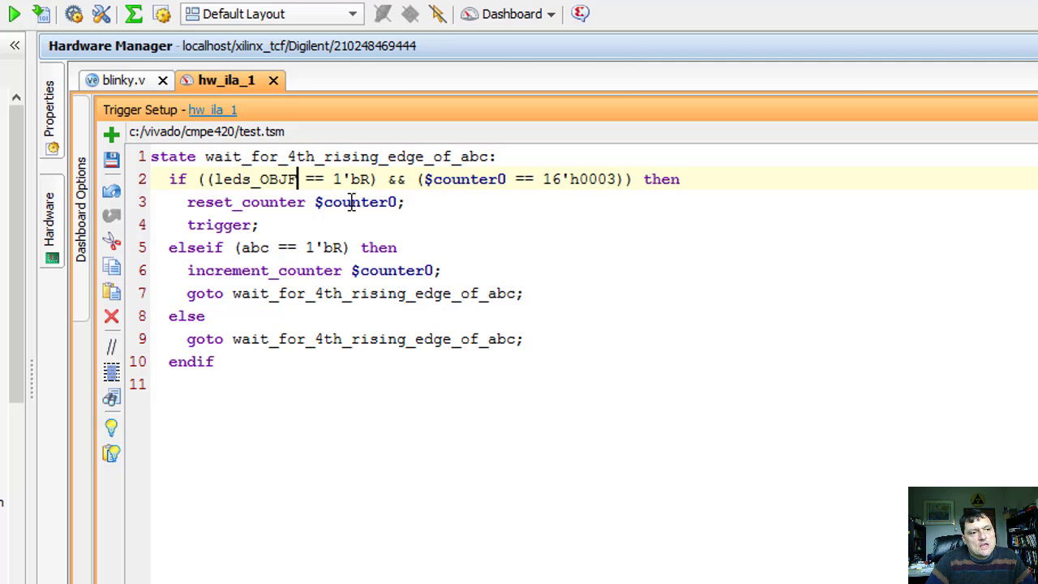
key("BackSpace")
key("BackSpace")
type("UF")
- Change the leds_OBUF comparison value in the first if condition to 8'bXRXX_XXXX
key("Right")
key("Right")
key("Right")
key("Right")
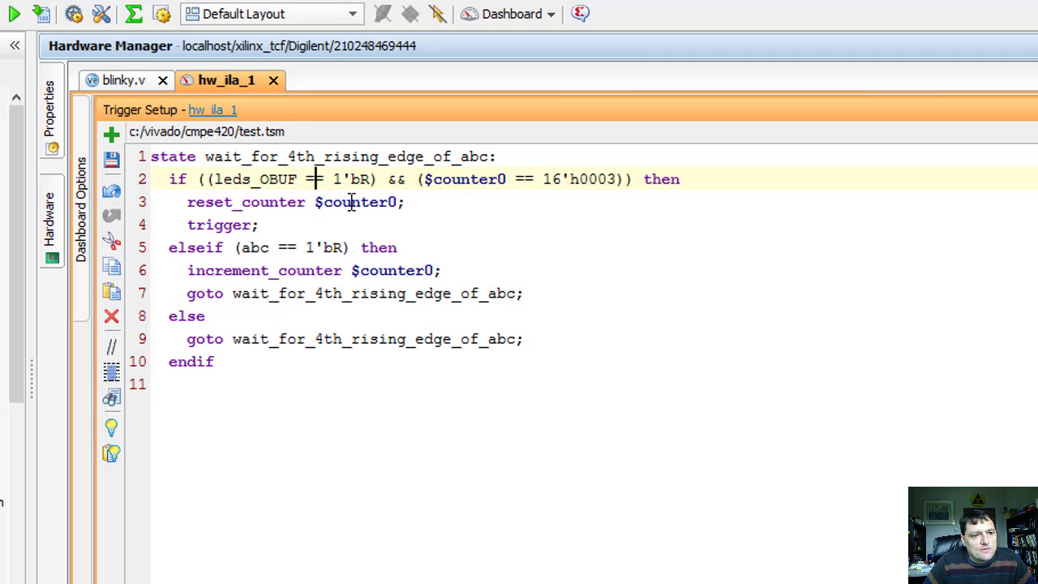
key("Delete")
type("8")
key("Right")
key("Right")
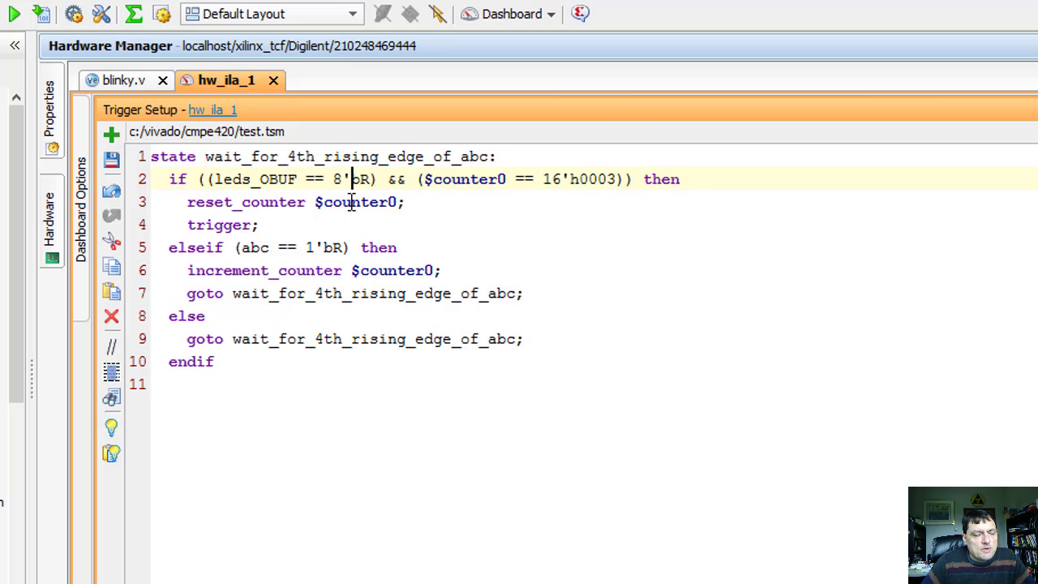
key("Delete")
type("X")
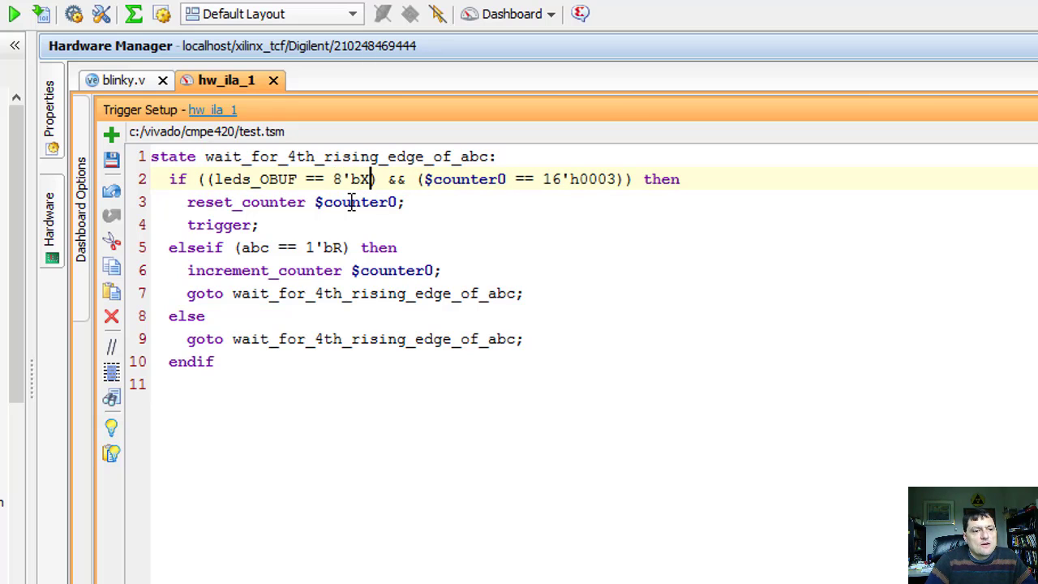
type("R")
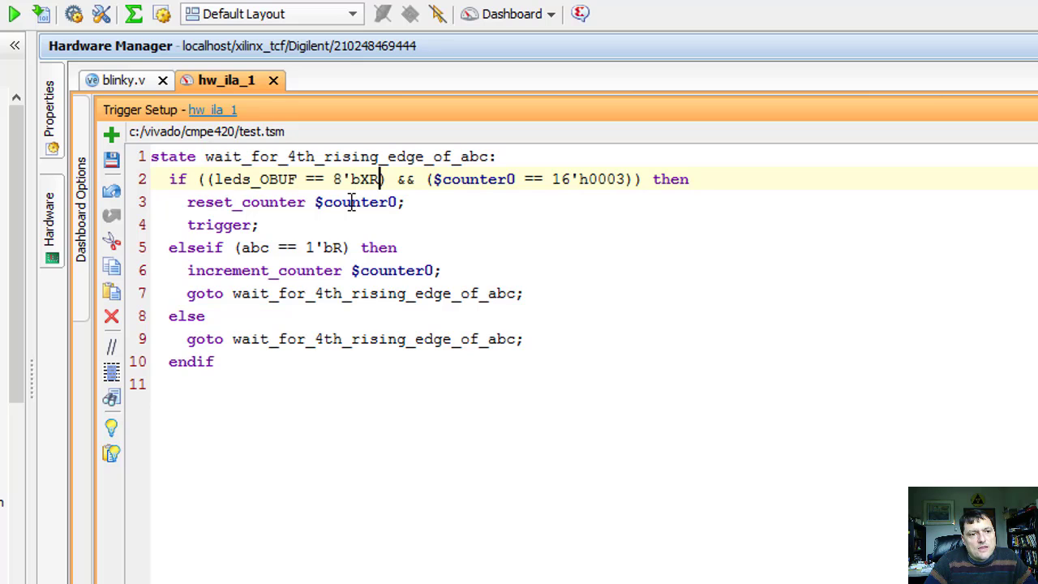
type("XX")
type("_XXXX")
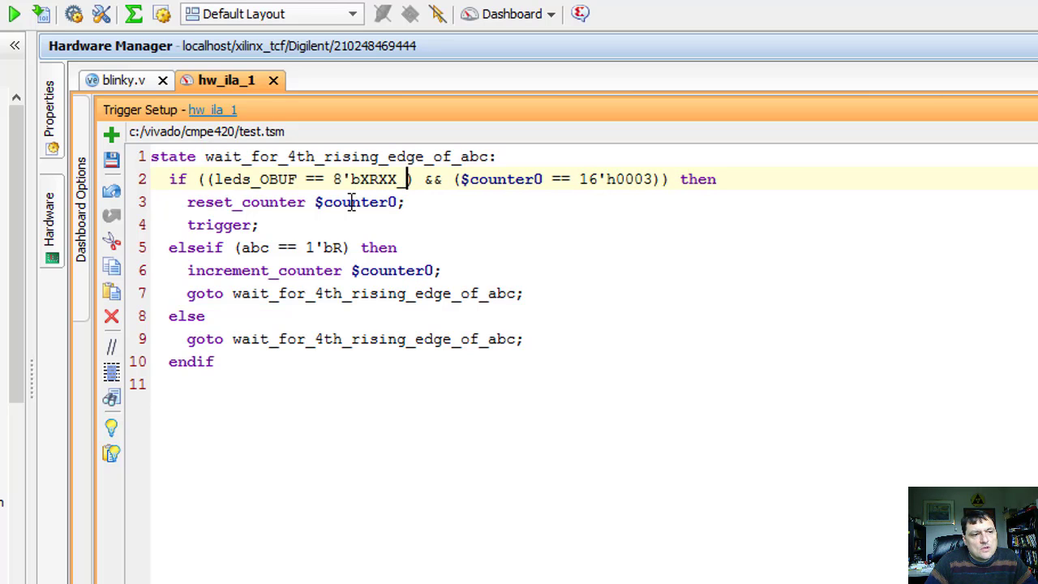
key("Right")
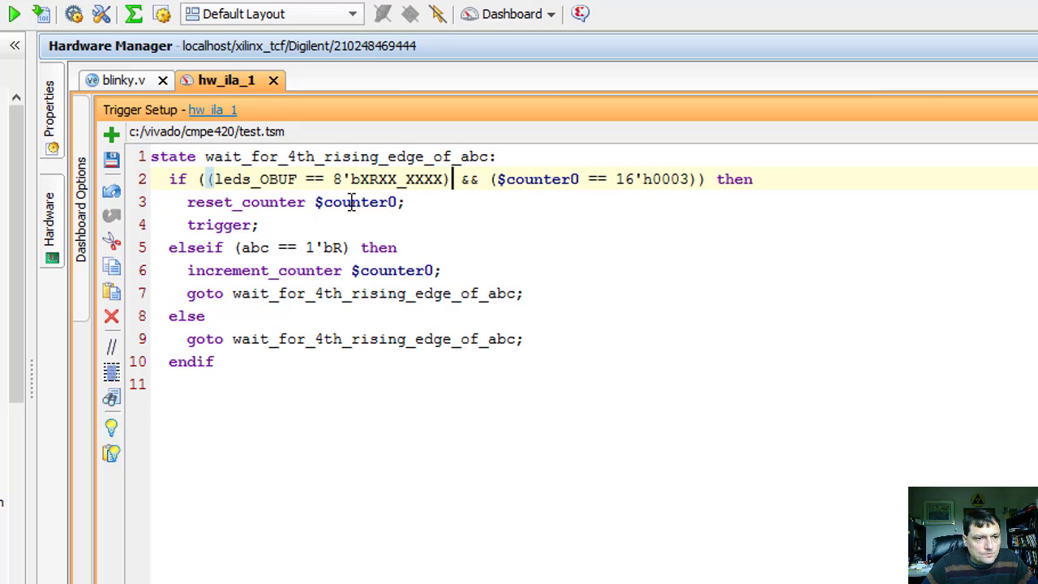
- Remove the && ($counter0 == 16'h0003) part and the surplus outer parentheses from the first if condition
key("Home")
key("Right")
key("Right")
key("Right")
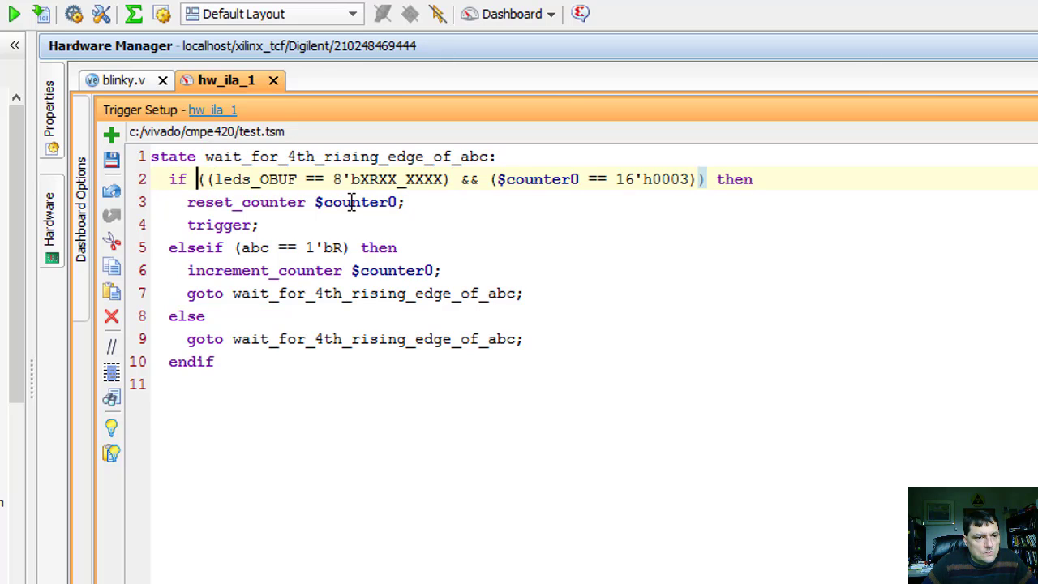
key("Delete")
key("Right")
key("Right")
key("Right")
key("Right")
key("Right")
key("Right")
key("Right")
key("Right")
key("Right")
key("Right")
key("Right")
key("Right")
key("Right")
key("Right")
key("Right")
key("Right")
key("Right")
key("Right")
key("Right")
key("Right")
key("Right")
key("Right")
key("Right")
key("Right")
key("Right")
key("Right")
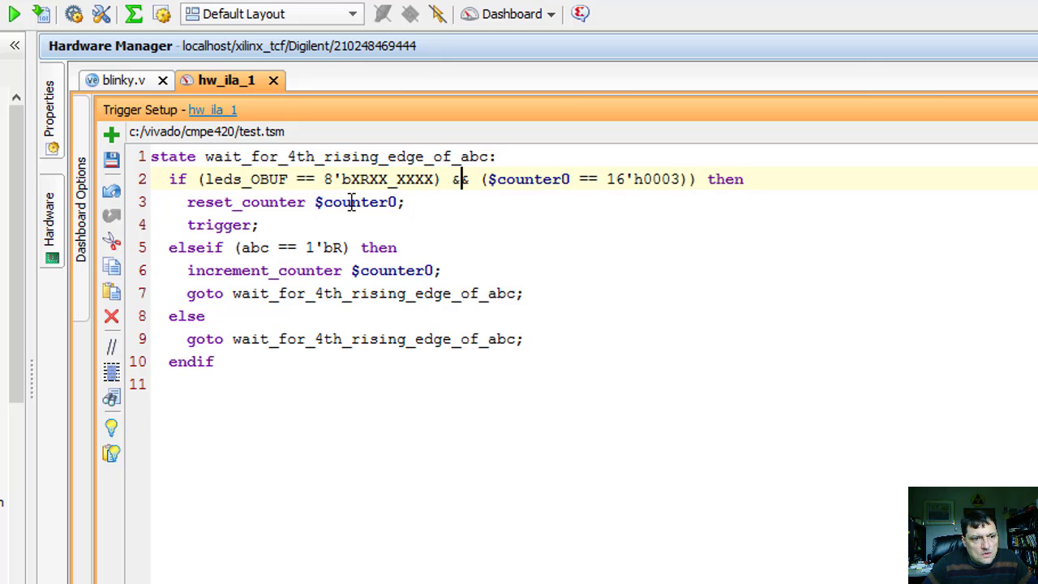
key("Left")
key("shift+End")
key("shift+Left")
key("shift+Left")
key("shift+Left")
key("shift+Left")
key("shift+Left")
key("shift+Left")
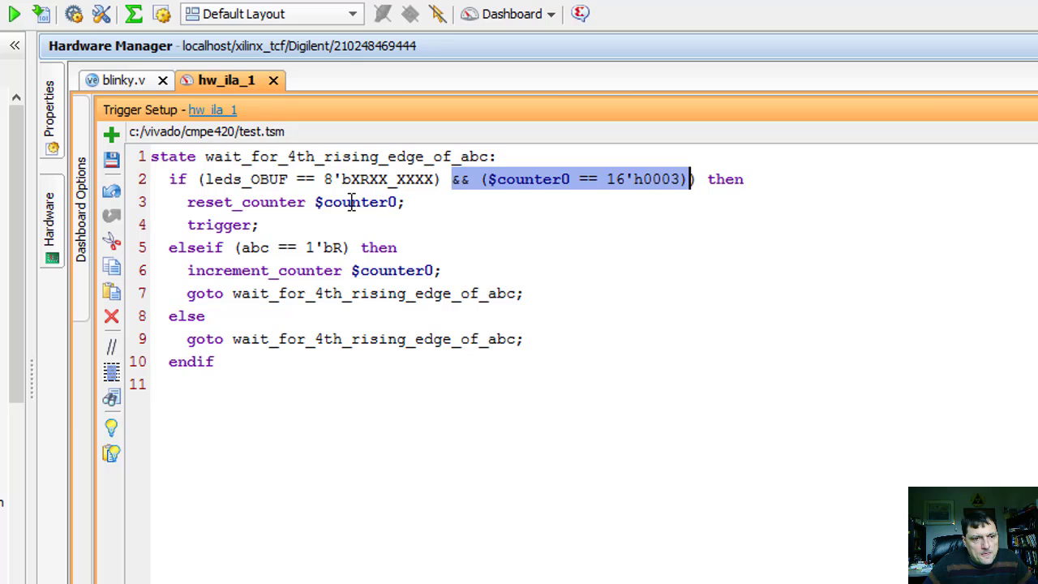
key("Delete")
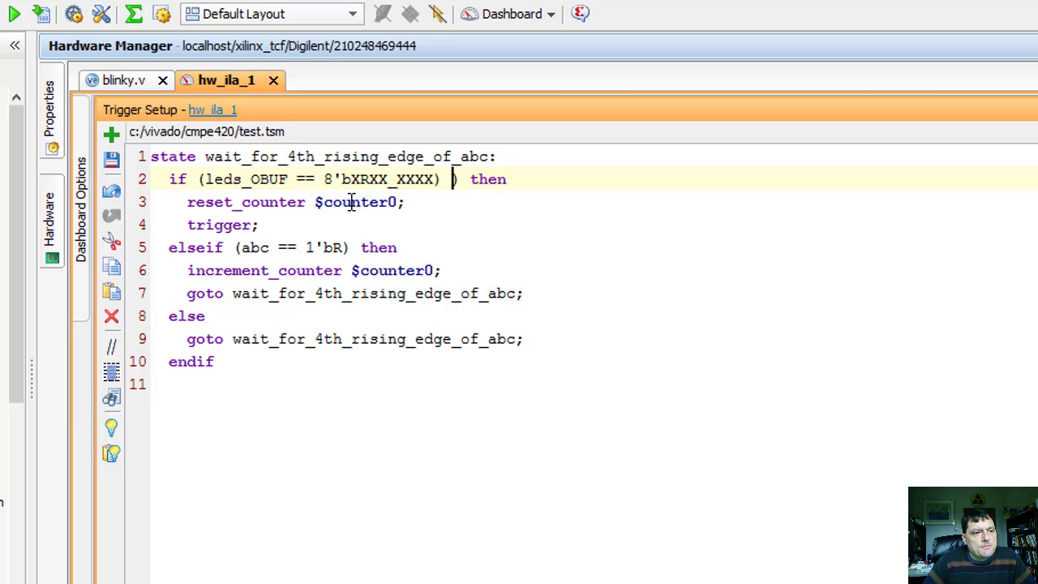
key("Delete")
key("BackSpace")
- Delete the reset_counter $counter0 line above the trigger statement
key("Down")
key("shift+Home")
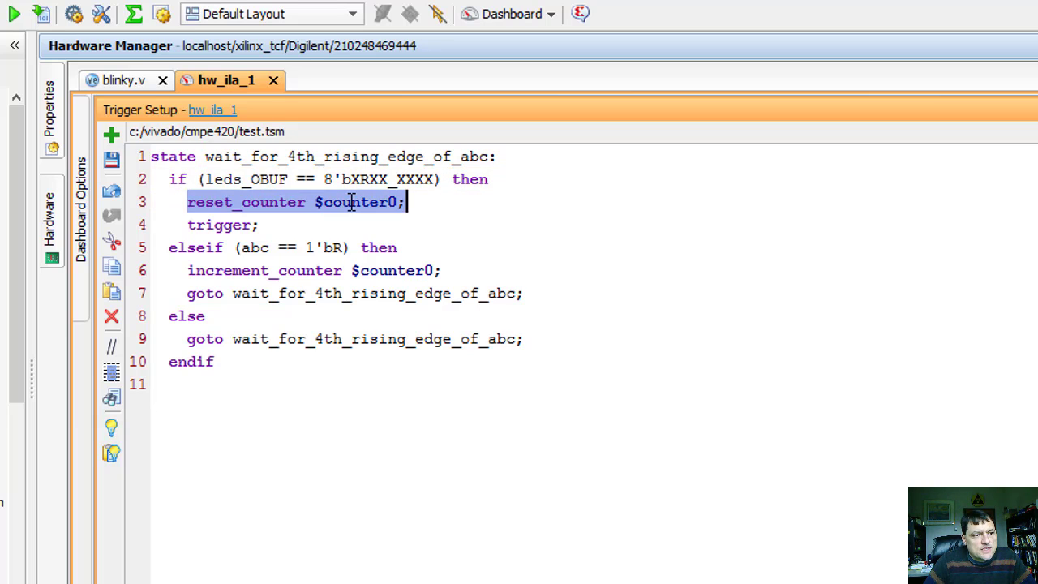
key("Delete")
key("shift+Home")
key("Delete")
key("Delete")
- Rename the state in the first line of the trigger state machine as trigger_falling
key("ctrl+Home")
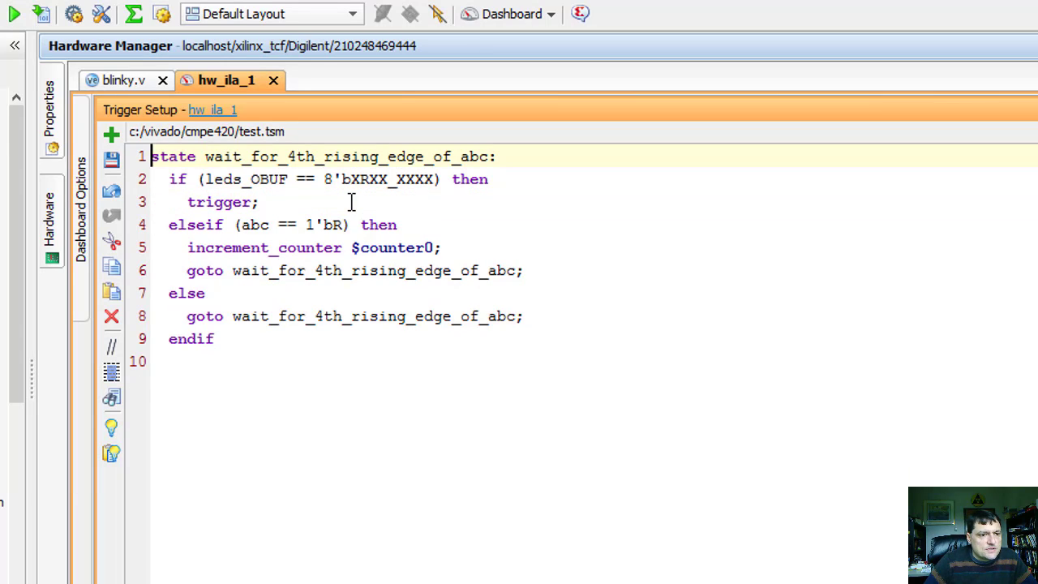
key("ctrl+Right")
key("Right")
key("Left")
key("ctrl+shift+Right")
type("trigg")
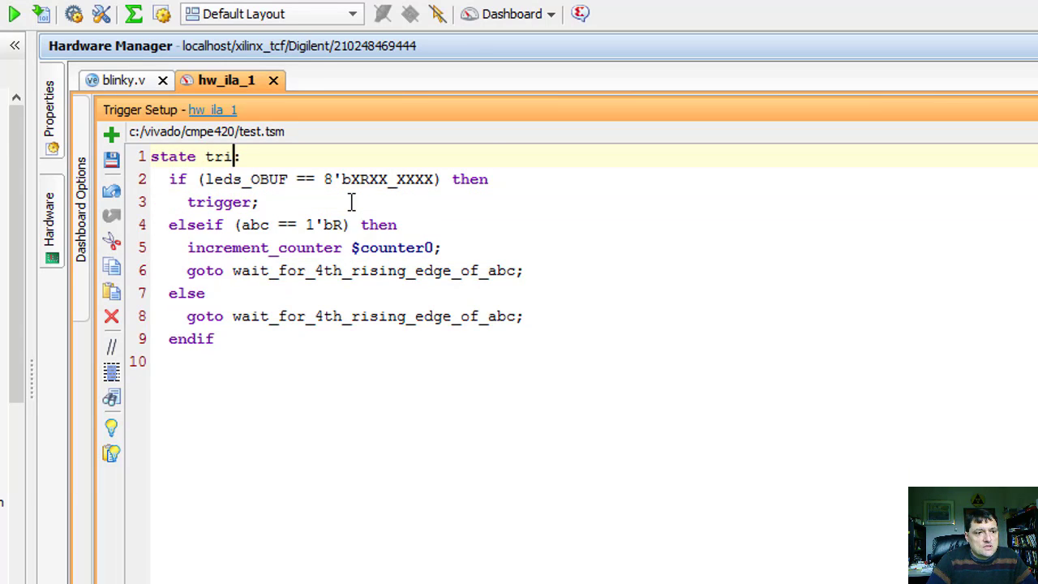
type("er_falling")
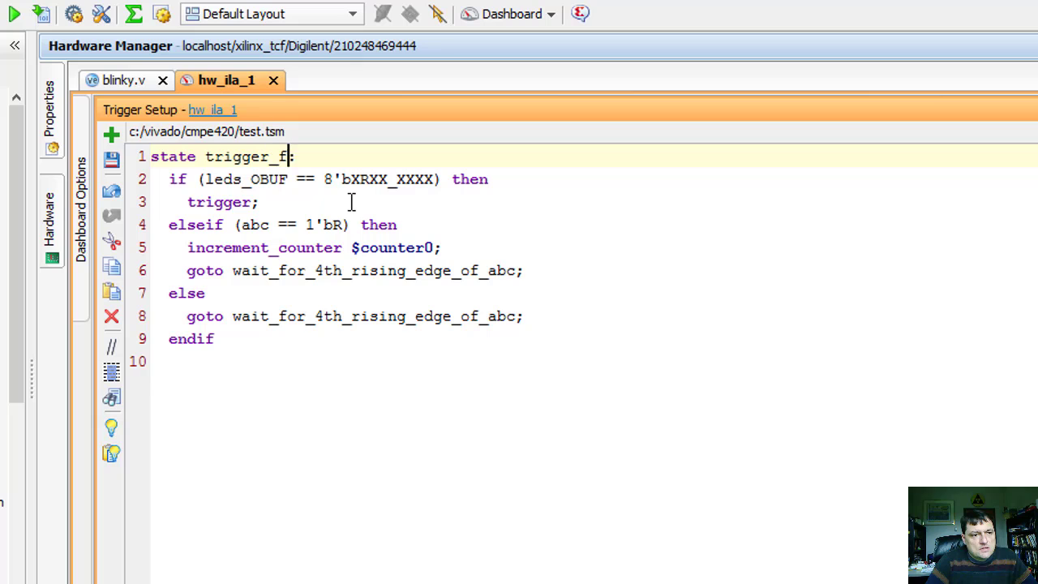
- Delete the whole elseif (abc == 1'bR) branch, including its increment_counter and goto lines, from the state machine
key("Down")
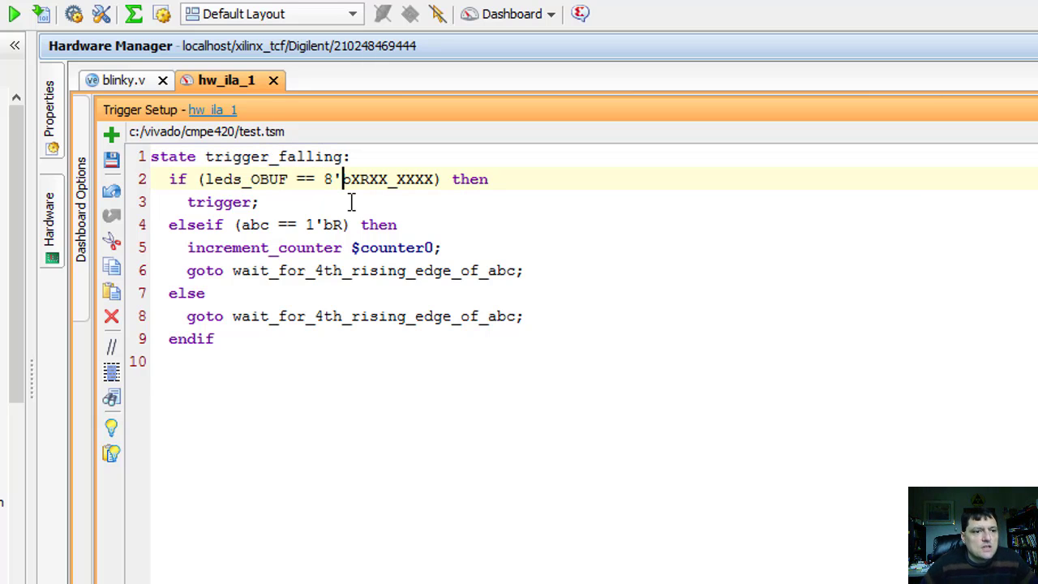
key("Down")
key("Down")
key("Home")
key("shift+Down")
key("shift+Down")
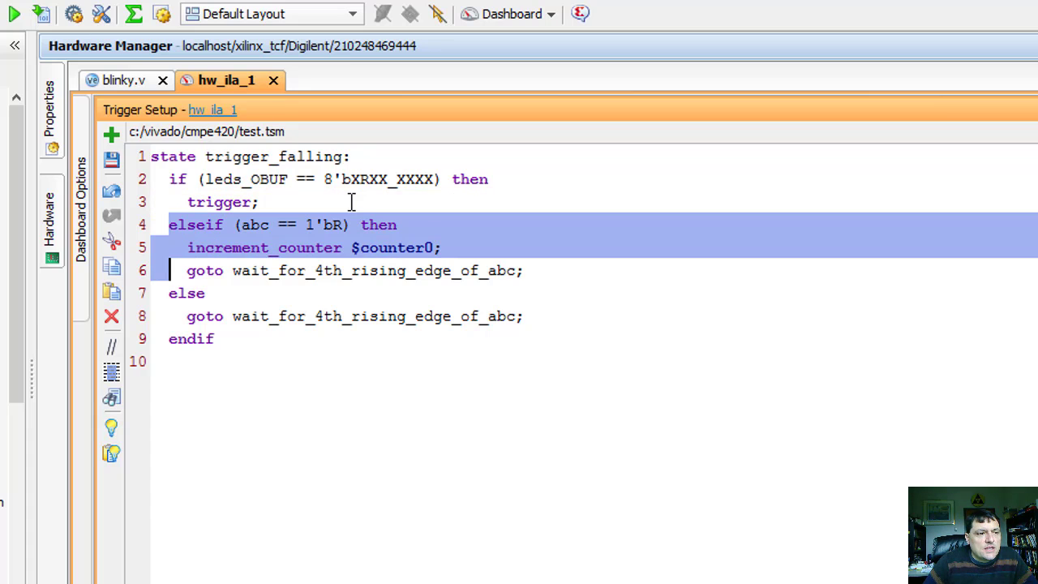
key("shift+End")
key("Delete")
left_click(351, 202)
key("Down")
key("Home")
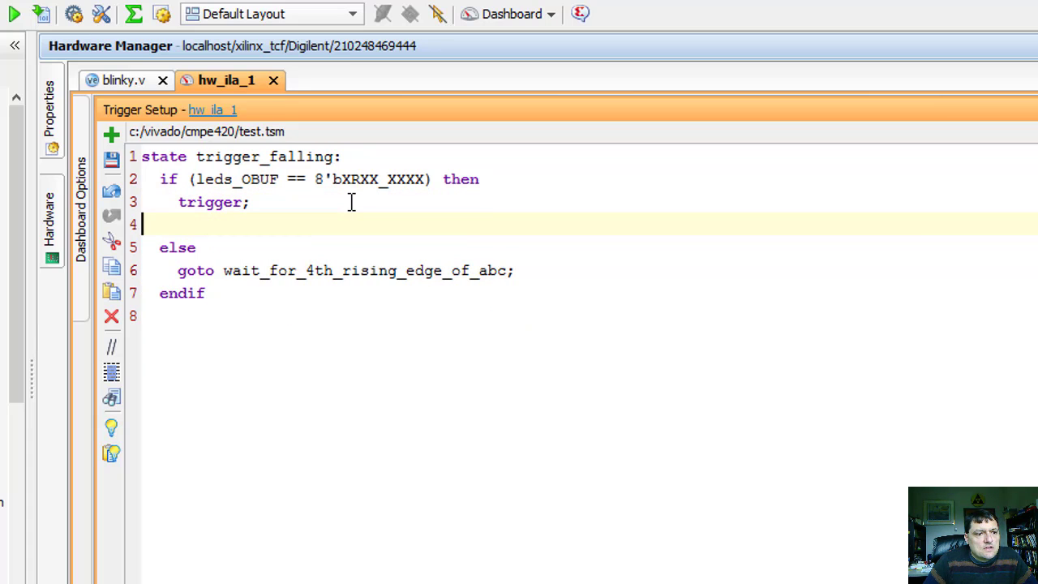
key("shift+Down")
key("Delete")
- Replace the goto statement in the else branch with goto trigger_falling;
key("Down")
key("shift+End")
key("Delete")
type("gbo")
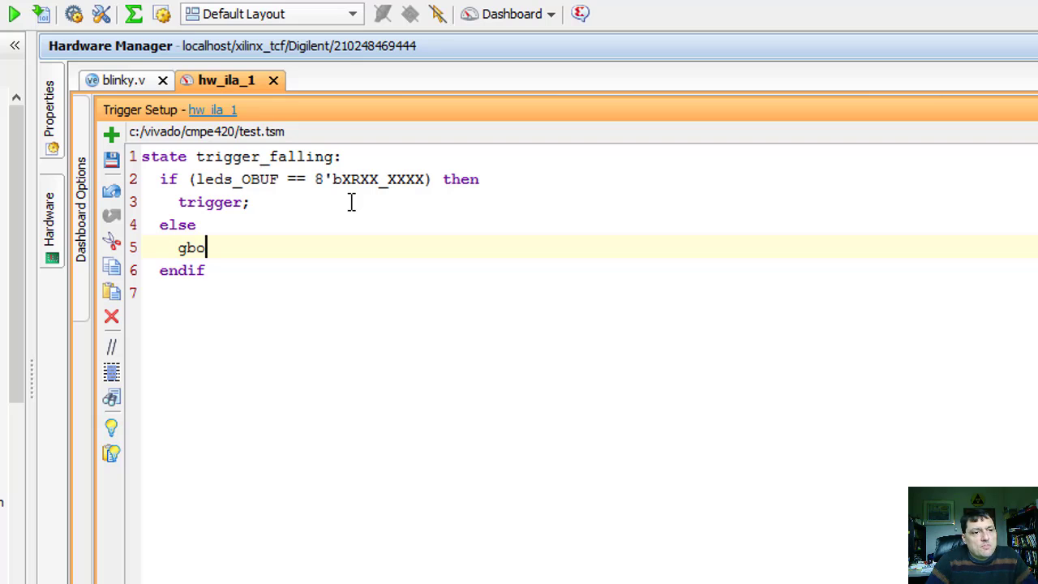
key("BackSpace")
key("BackSpace")
type("oto t")
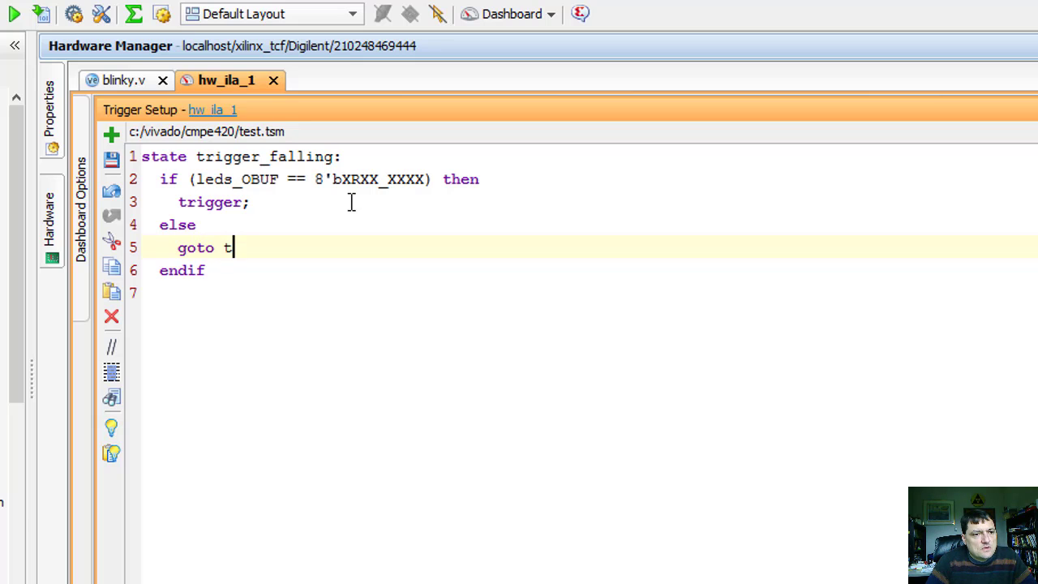
type("rigger_falling")
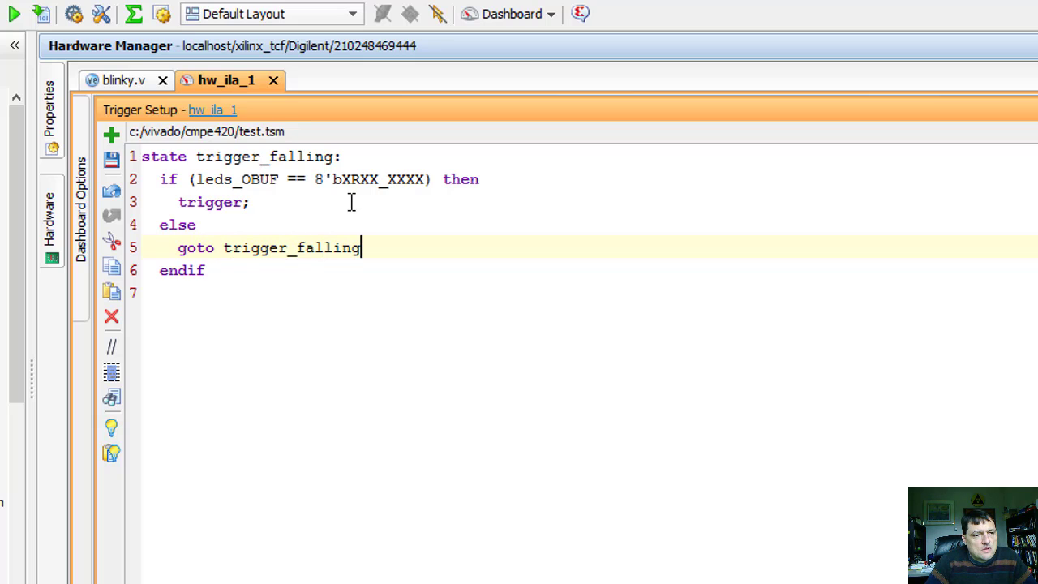
type(";")
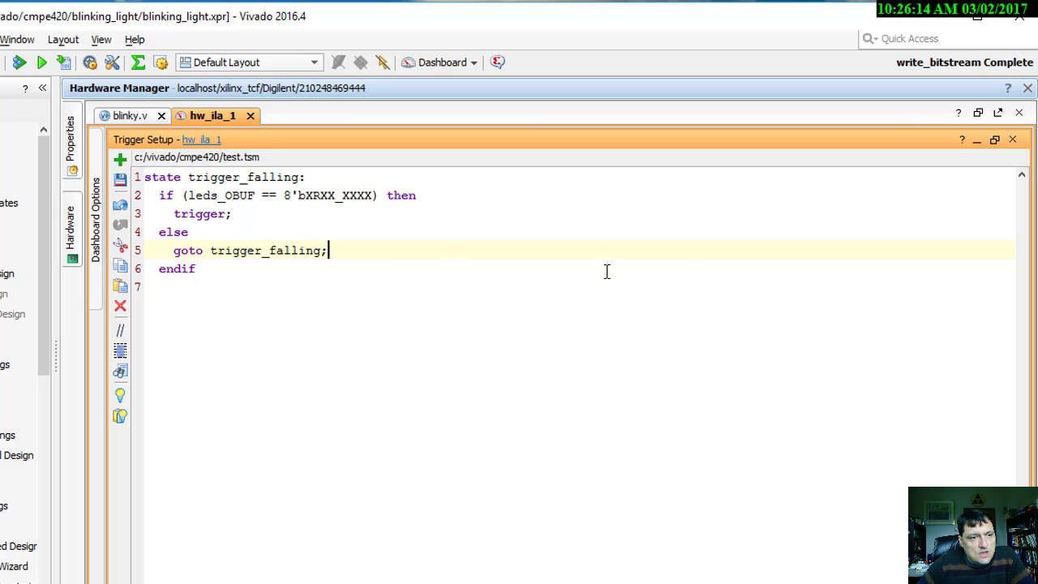
- Restore the Trigger Setup pane to its normal size and run the ILA trigger with the edited state machine
left_click(994, 139)
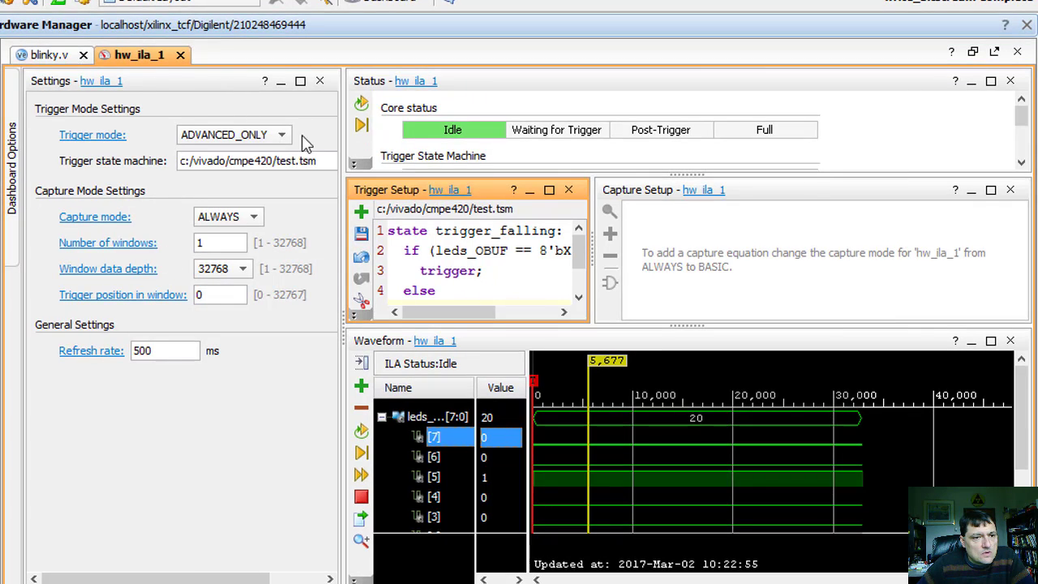
left_click(361, 126)
left_click(334, 334)
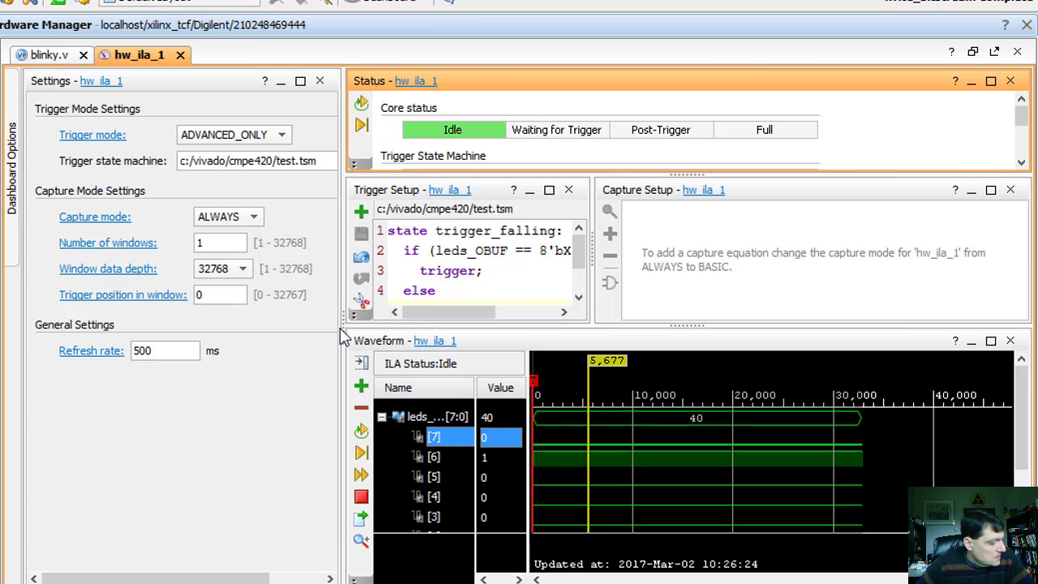
- Examine leds_OBUF[6] in the captured waveform with the cursor at sample 0
mouse_move(730, 438)
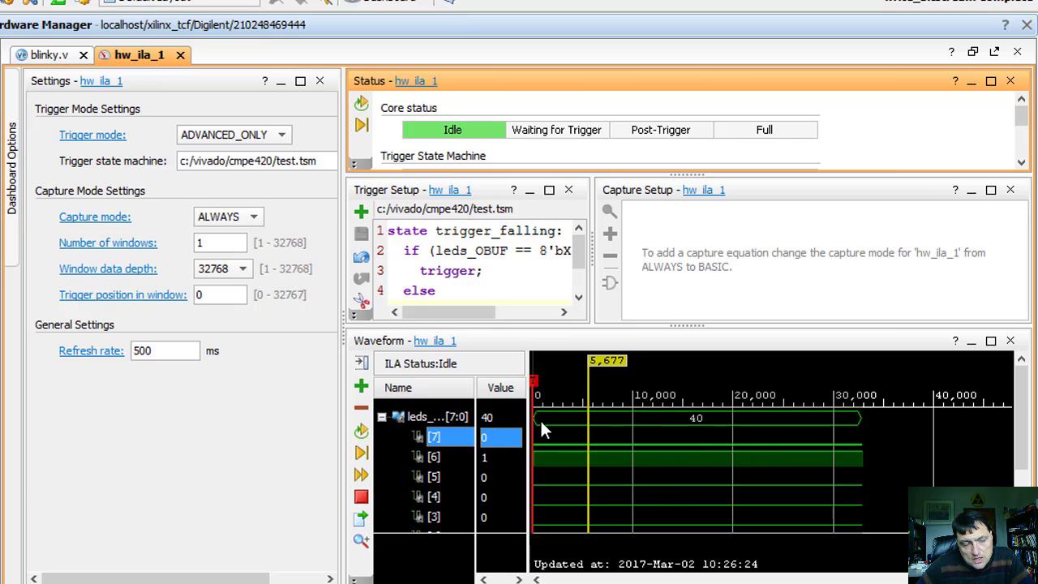
mouse_move(534, 425)
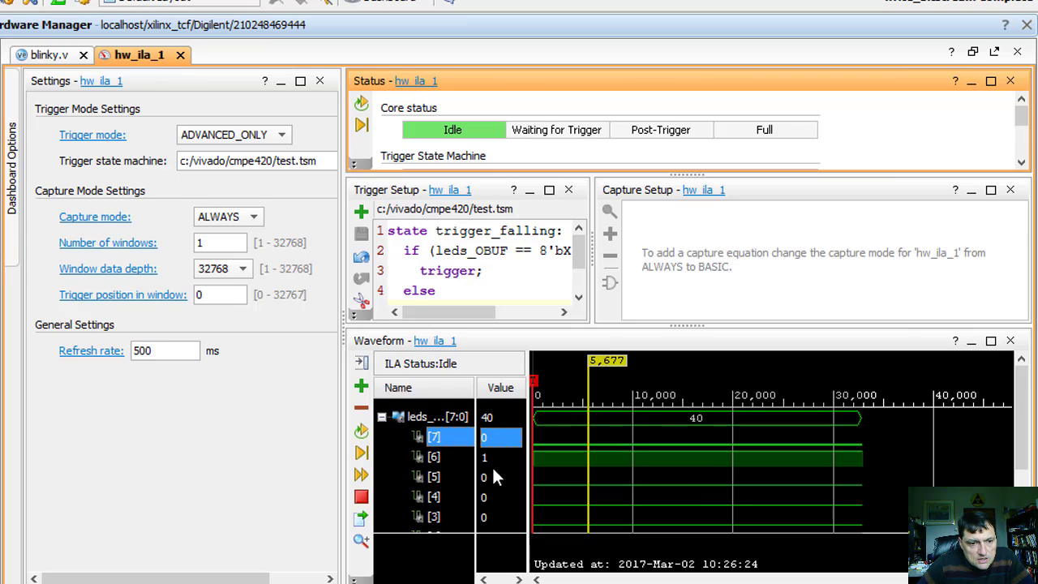
left_click(468, 461)
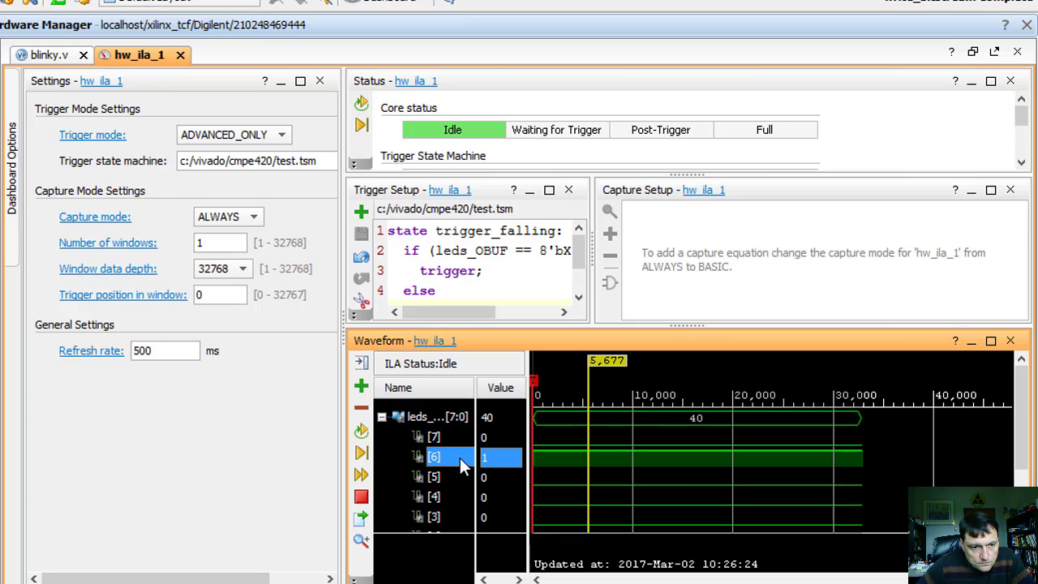
key("Left")
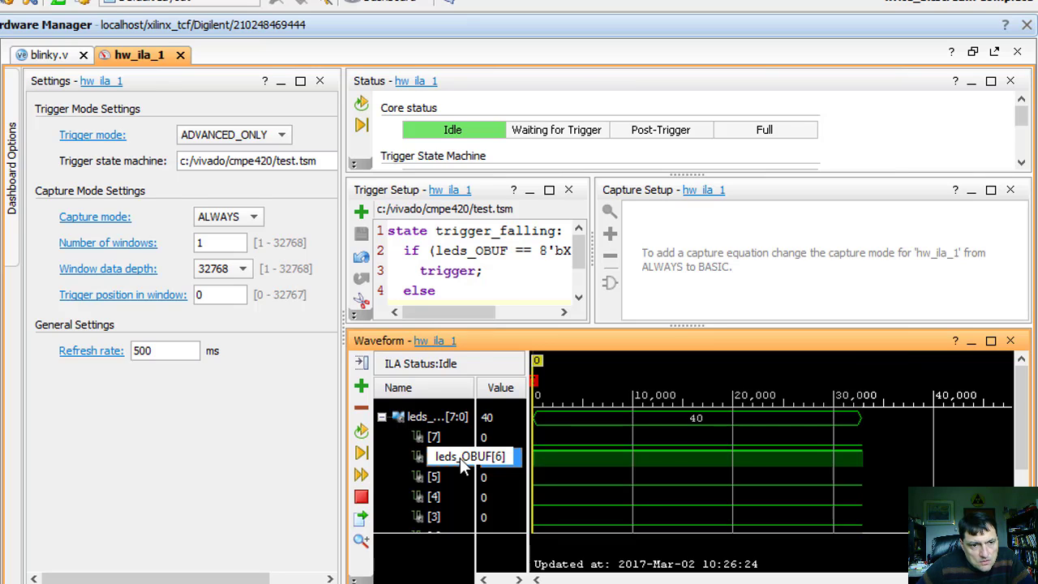
- Change the leds_OBUF comparison value to 8'bXFXX_XXXX and run the trigger with the saved state machine
left_click_drag(478, 312, 502, 318)
left_click_drag(526, 251, 535, 251)
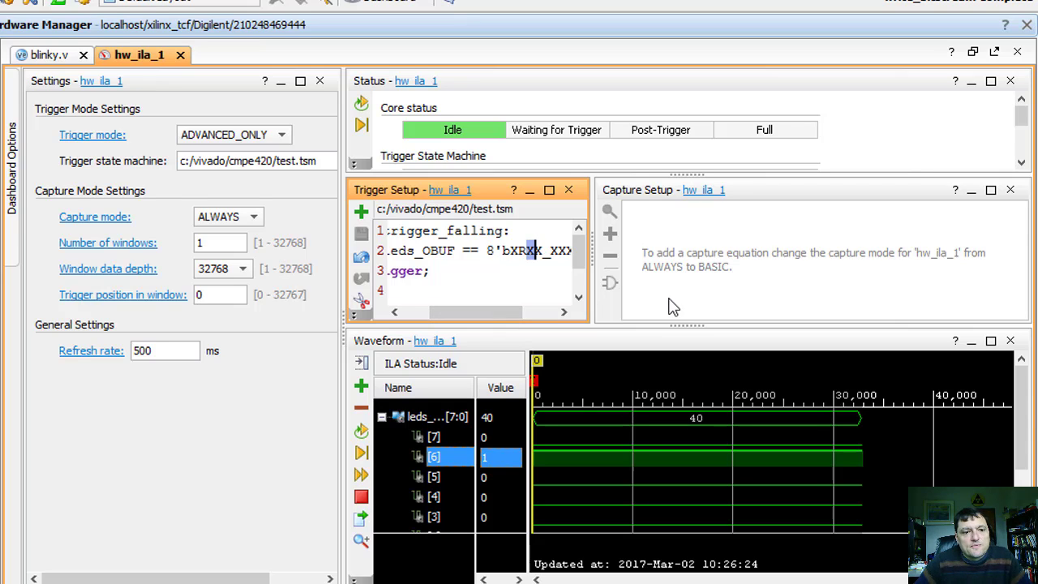
key("Left")
key("shift+Left")
type("F")
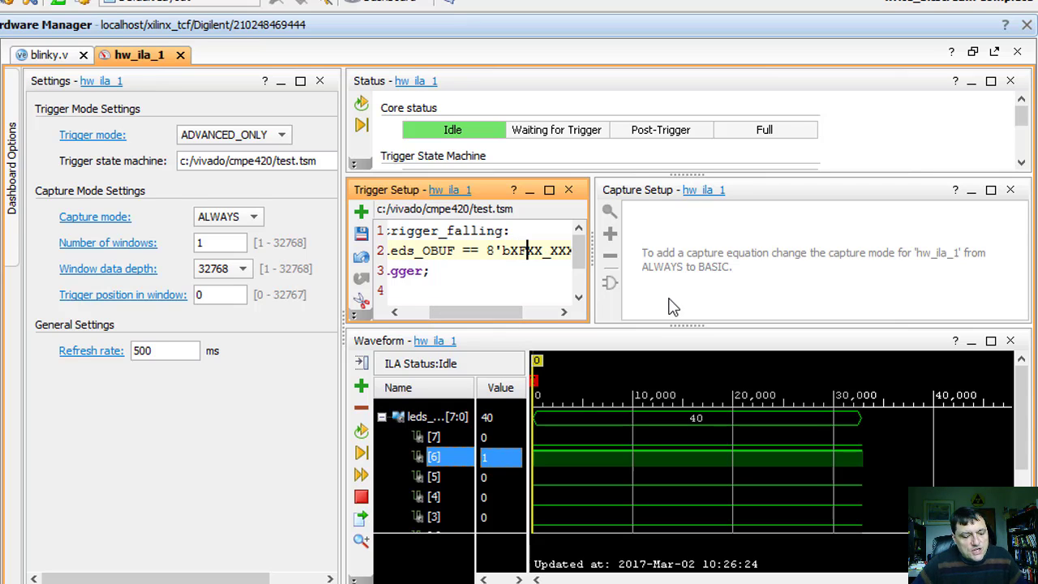
key("ctrl+s")
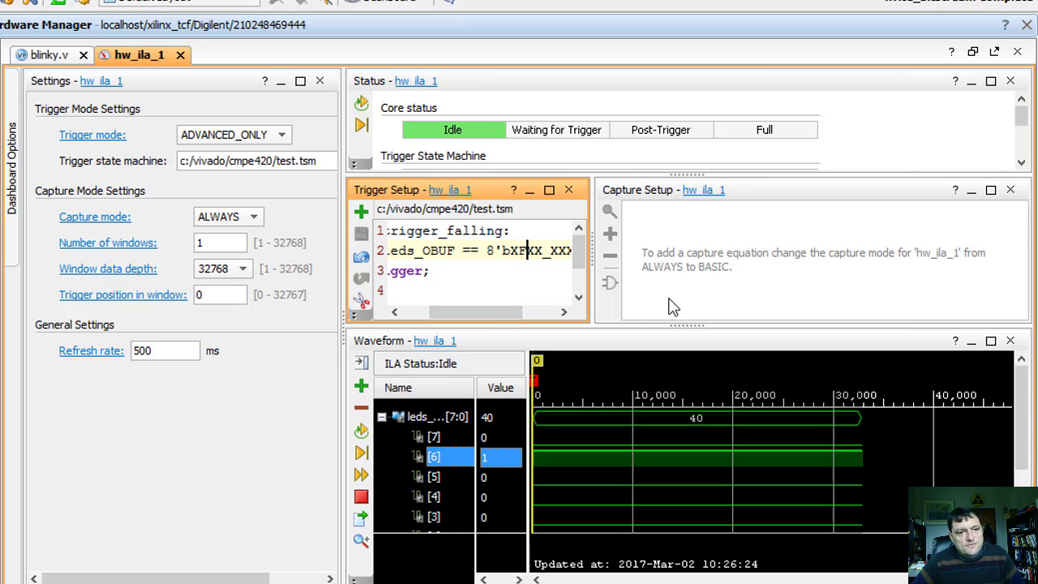
left_click(361, 127)
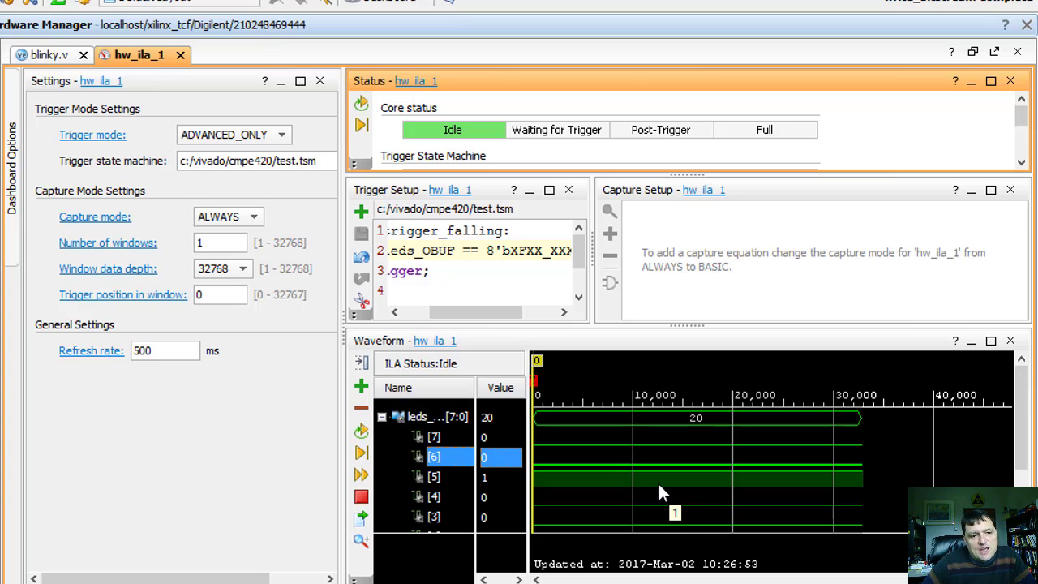
left_click(594, 462)
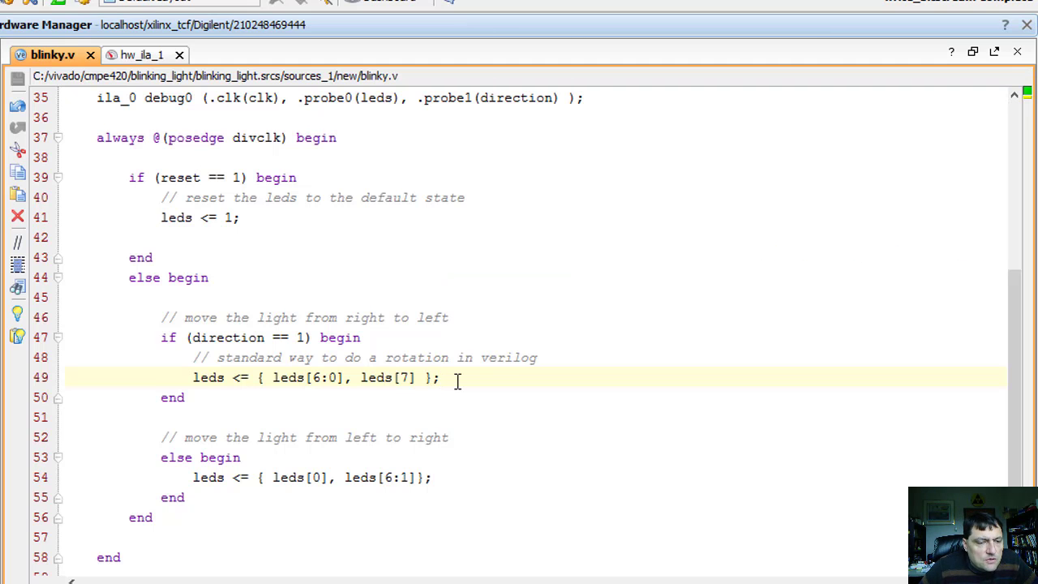
- Change leds[6:1] to leds[7:1] in the left-to-right rotation of blinky.v and save the file
key("Down")
key("Down")
key("Left")
key("Left")
key("Left")
key("Left")
key("Left")
key("Left")
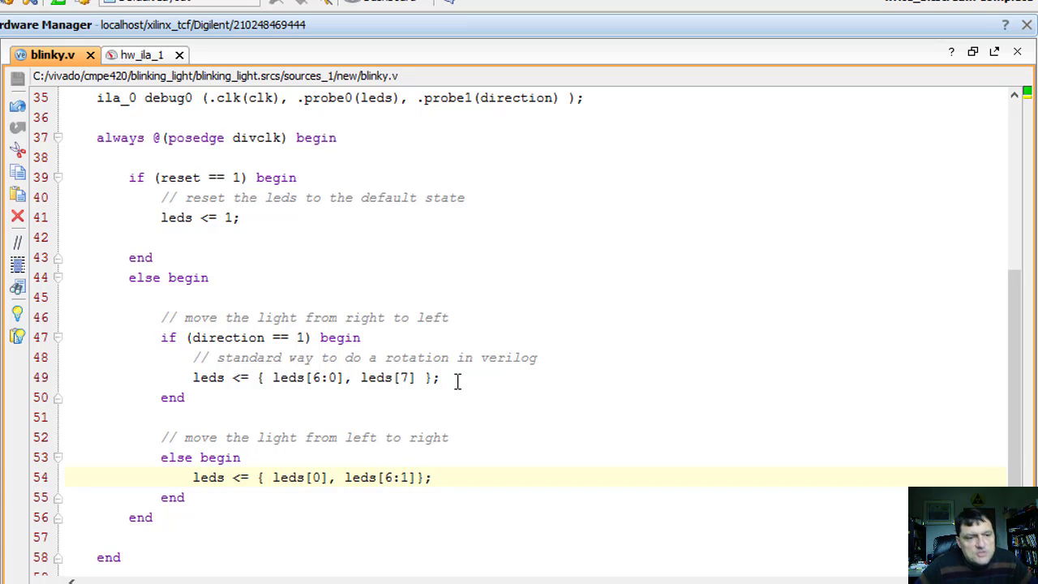
key("shift+Right")
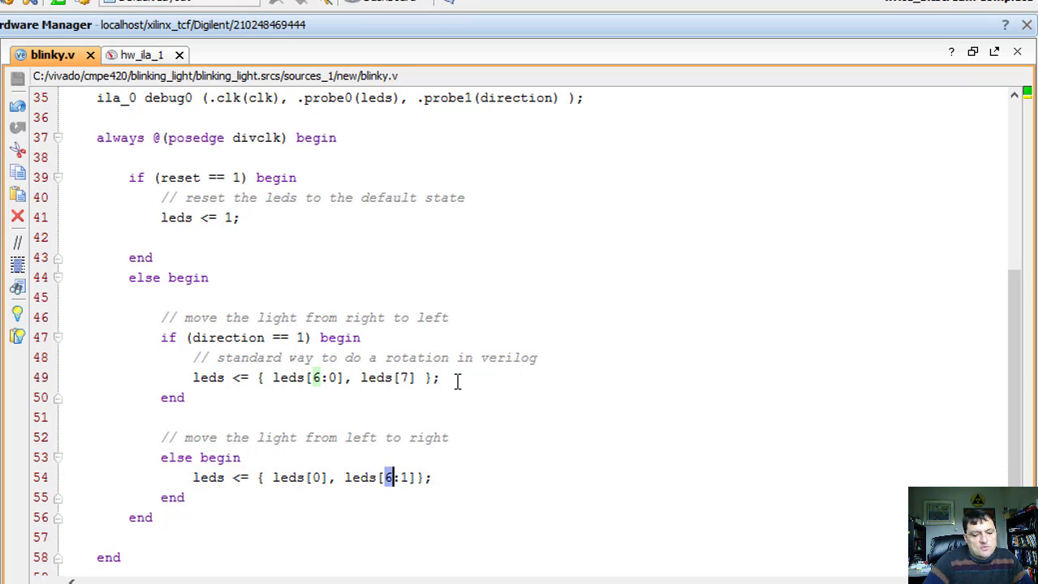
type("7")
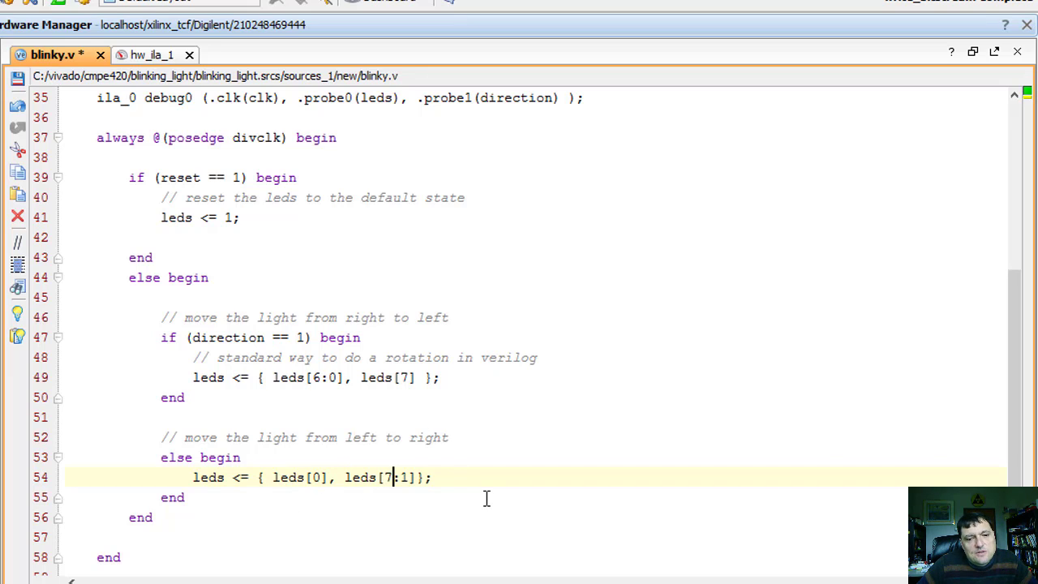
key("ctrl+s")
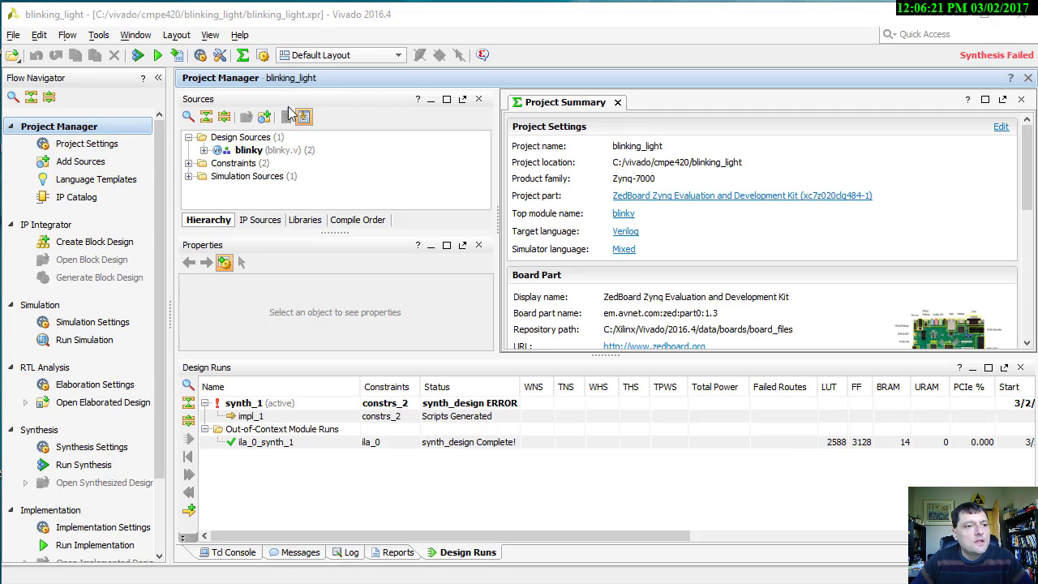
- Enable the Trigger Out Port in the debug0 ila_0 IP core and generate its output products
left_click(249, 151)
left_click(203, 150)
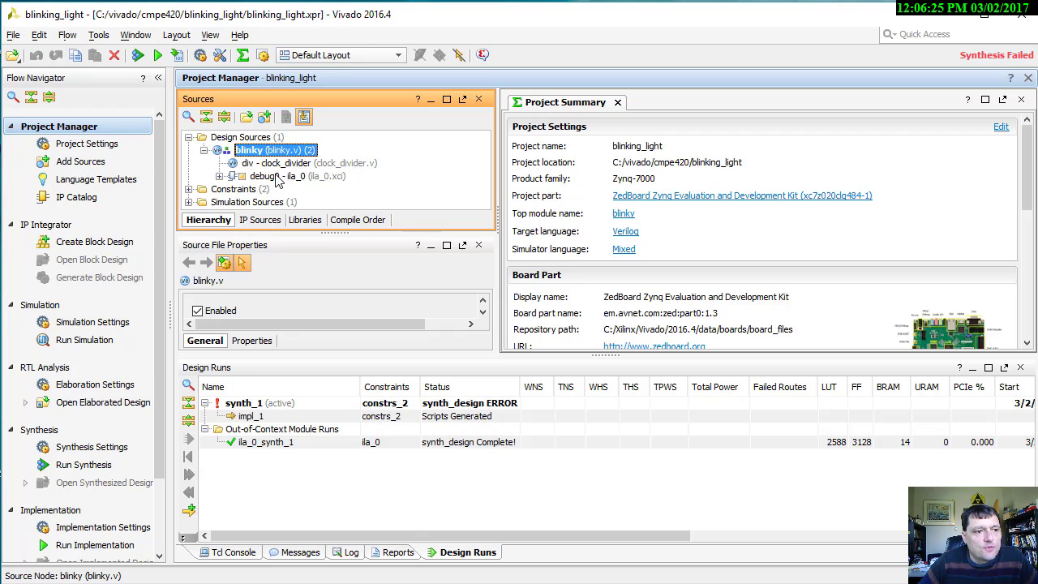
left_click(273, 177)
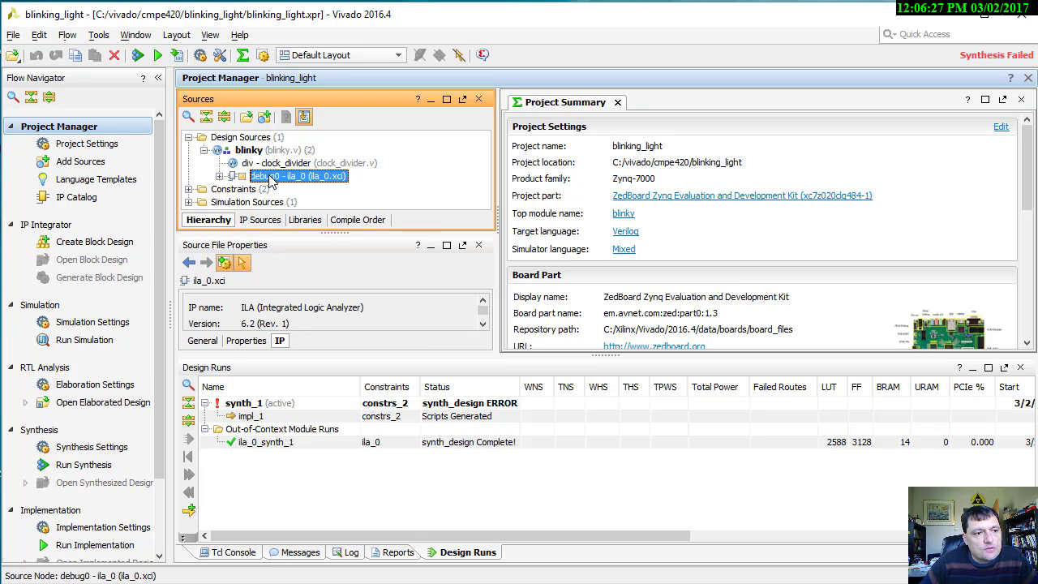
double_click(270, 178)
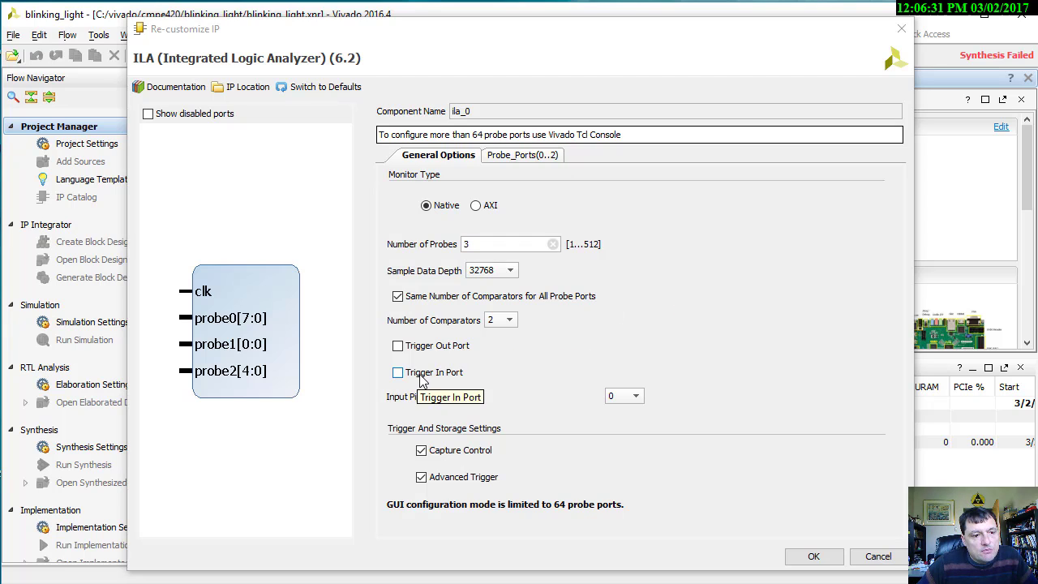
left_click(397, 346)
left_click(813, 556)
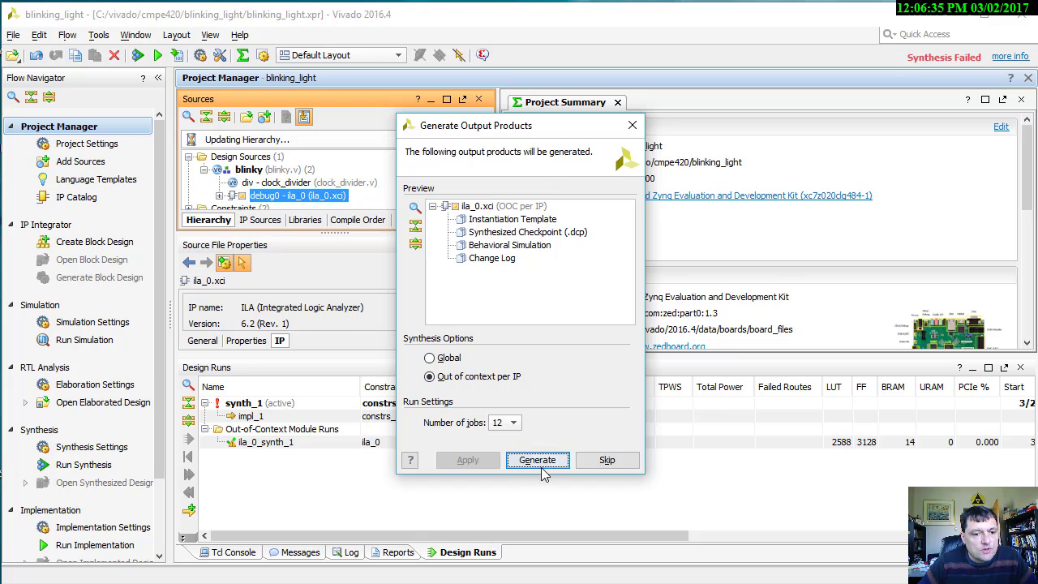
left_click(537, 460)
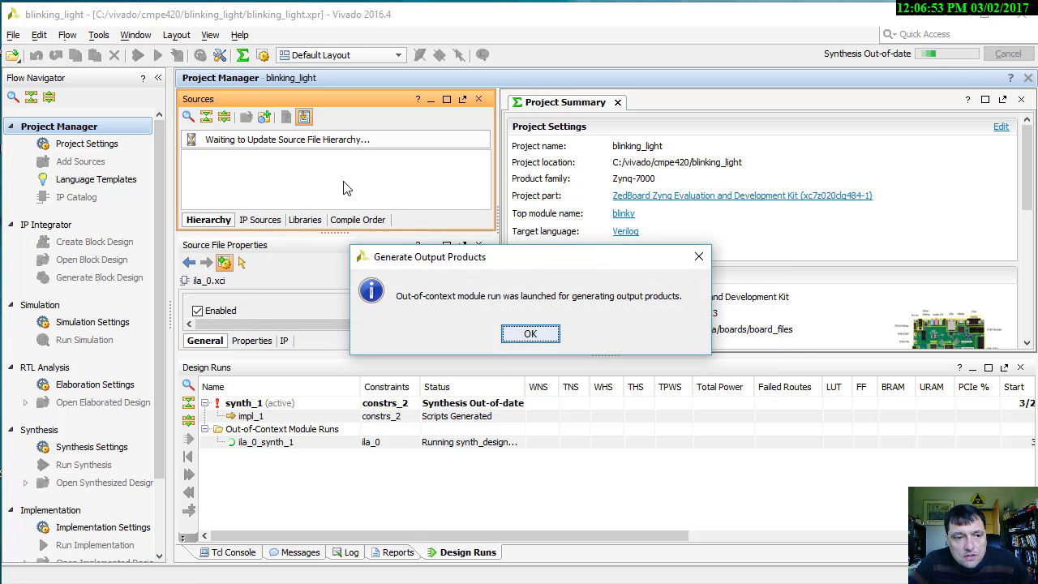
left_click(530, 332)
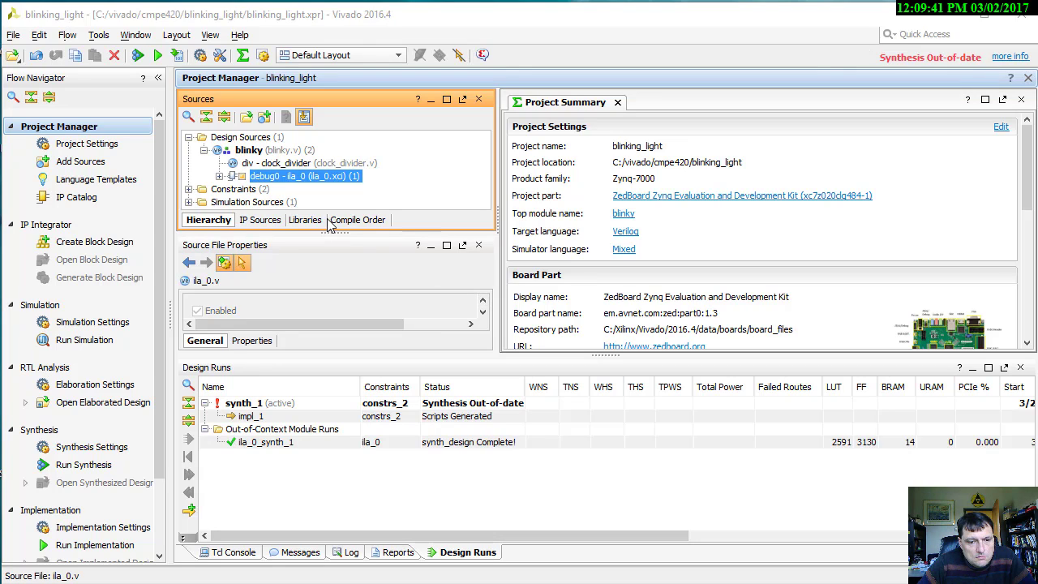
- Open ila_0.v beneath debug0 and copy the ila_0 module header with its port list
left_click(219, 176)
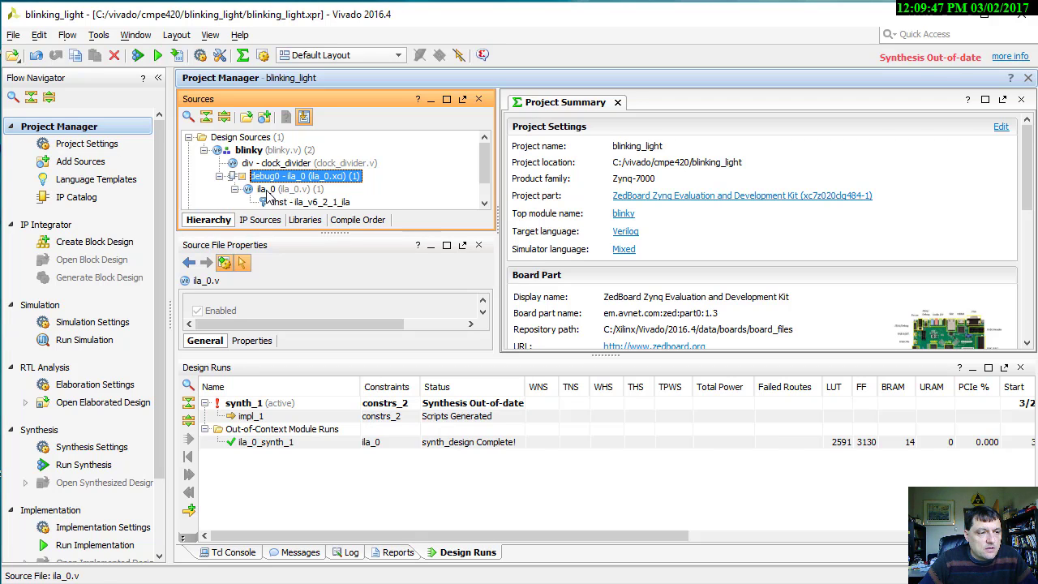
left_click(266, 191)
double_click(267, 194)
scroll(658, 258, "down", 2)
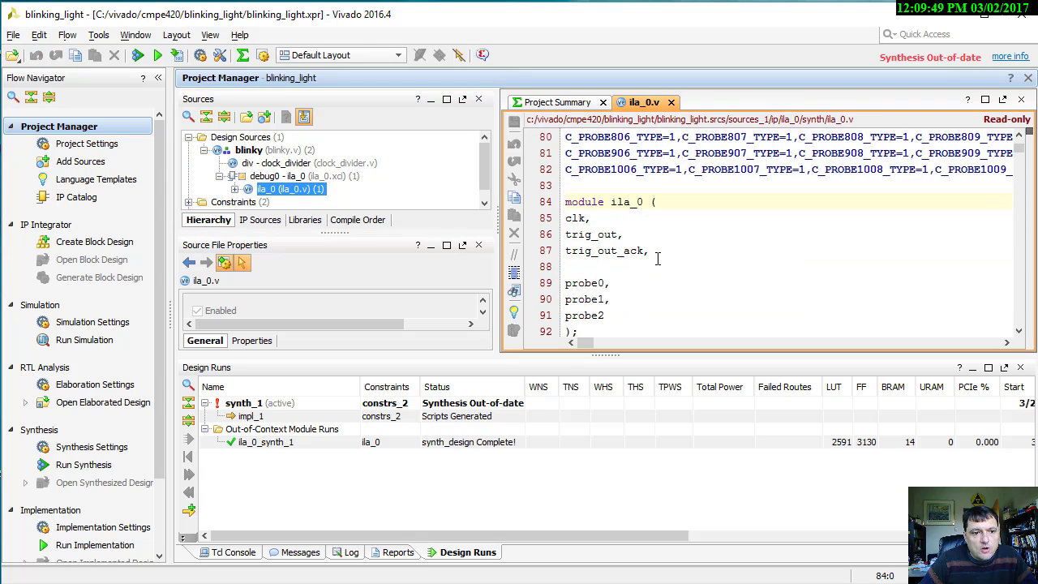
scroll(578, 208, "down", 1)
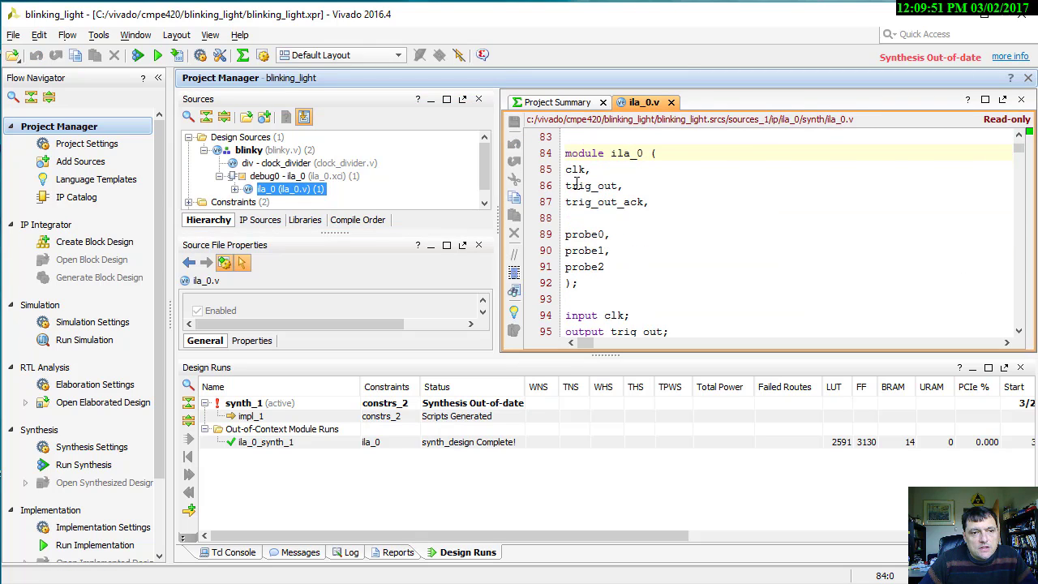
scroll(575, 184, "up", 1)
left_click_drag(565, 202, 607, 162)
key("ctrl+c")
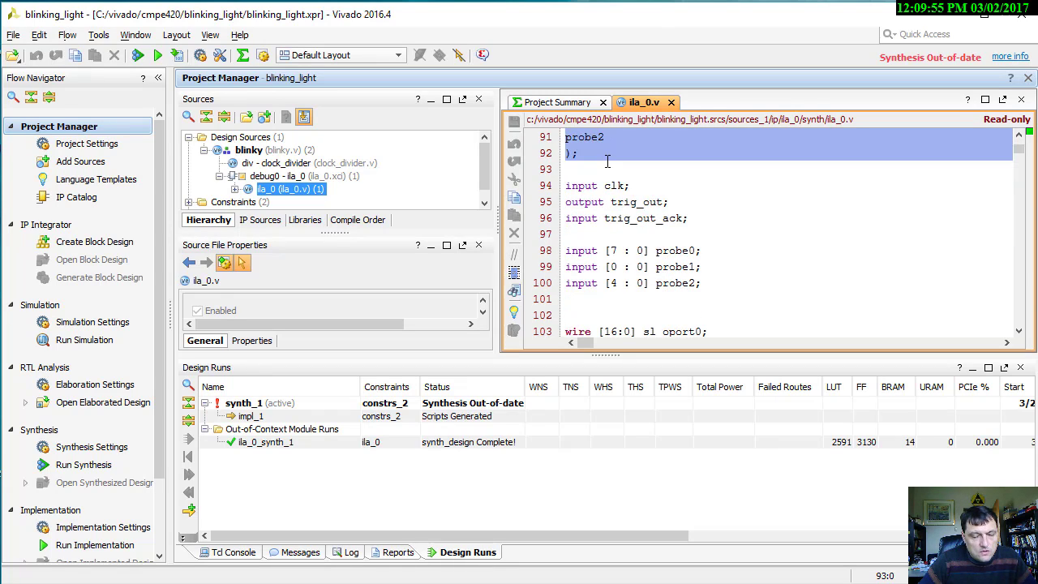
- Open blinky.v and paste the copied ila_0 module header below the existing debug0 instantiation
left_click(550, 104)
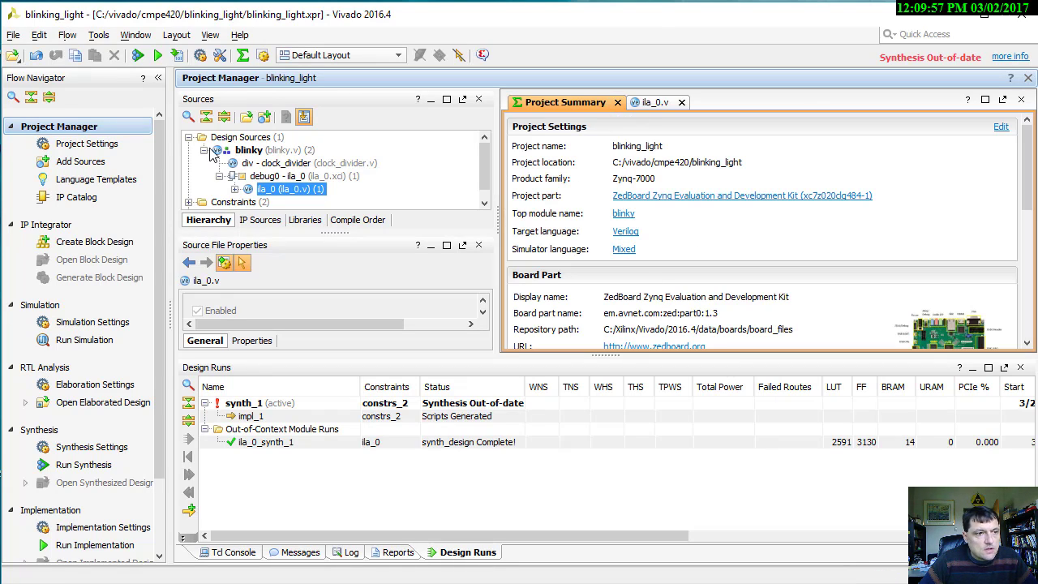
left_click(252, 151)
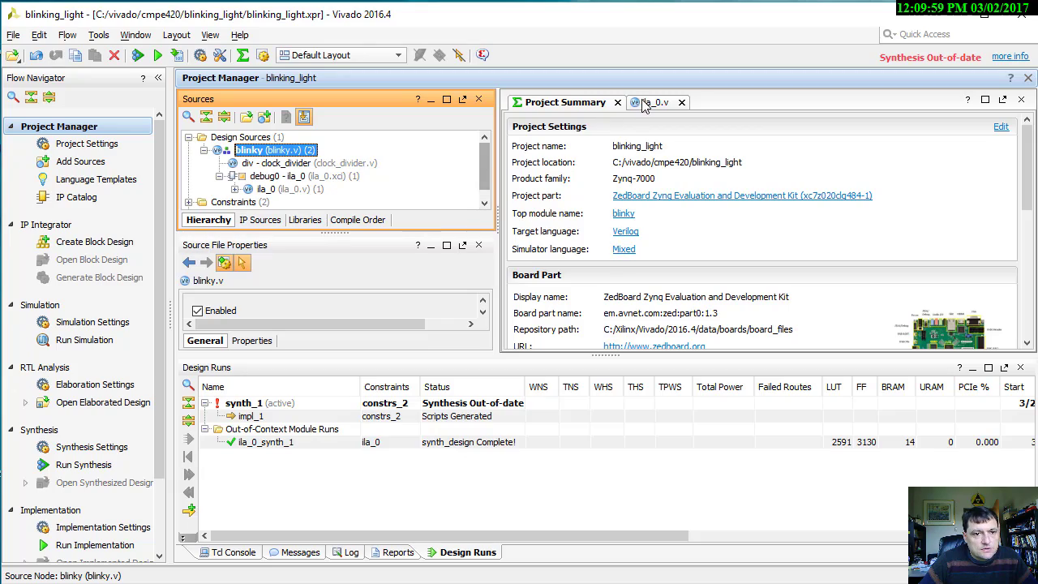
double_click(286, 151)
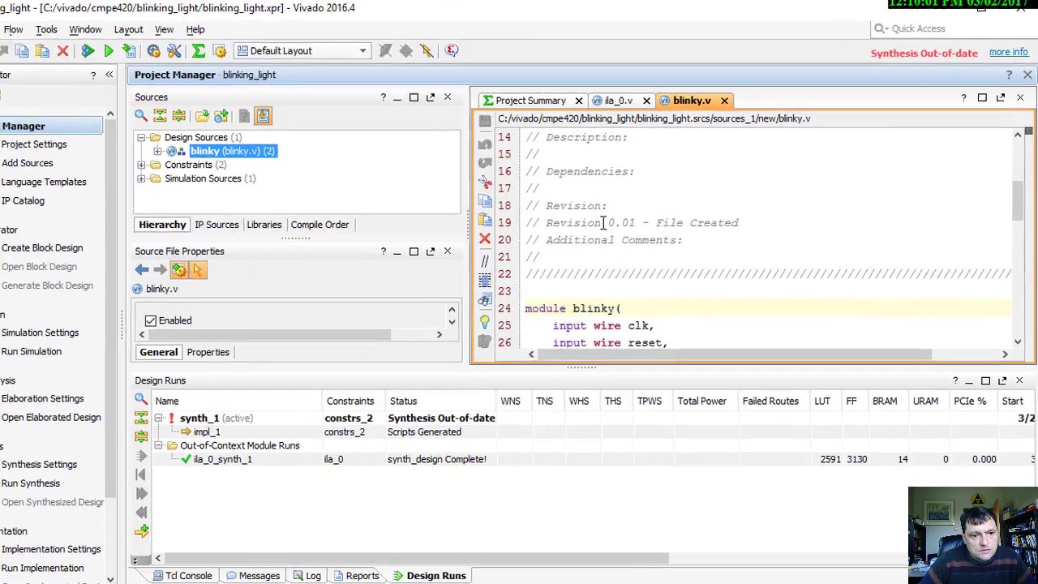
scroll(604, 222, "down", 5)
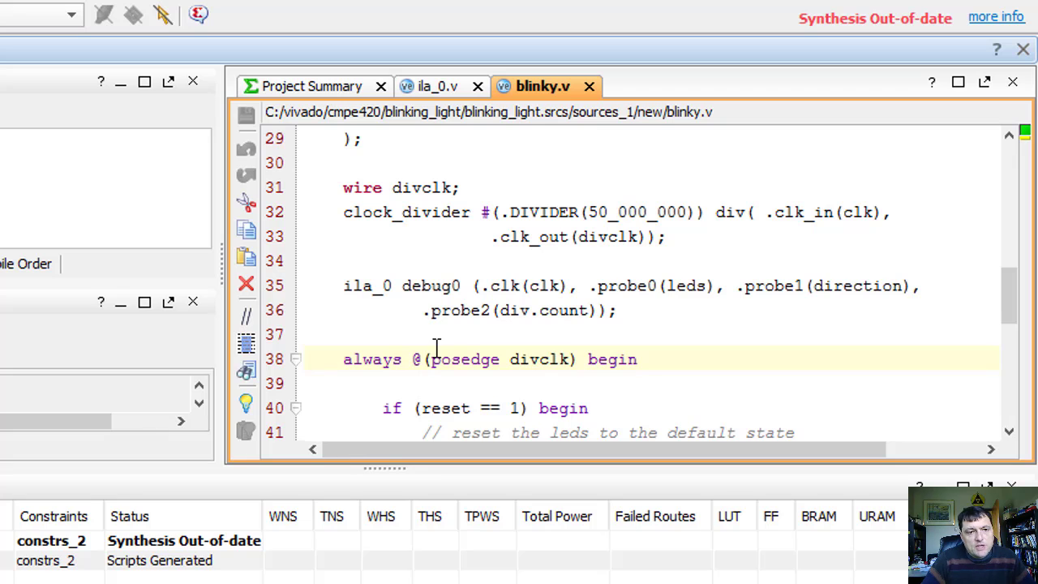
left_click(435, 347)
key("Return")
key("ctrl+v")
- Turn the first line of the pasted header into an indented ila_0 debug0 instantiation, removing the module keyword
key("Up")
key("Up")
key("Up")
key("Up")
key("Up")
key("Up")
key("Up")
key("Up")
key("Up")
key("Up")
key("Up")
key("Up")
key("Up")
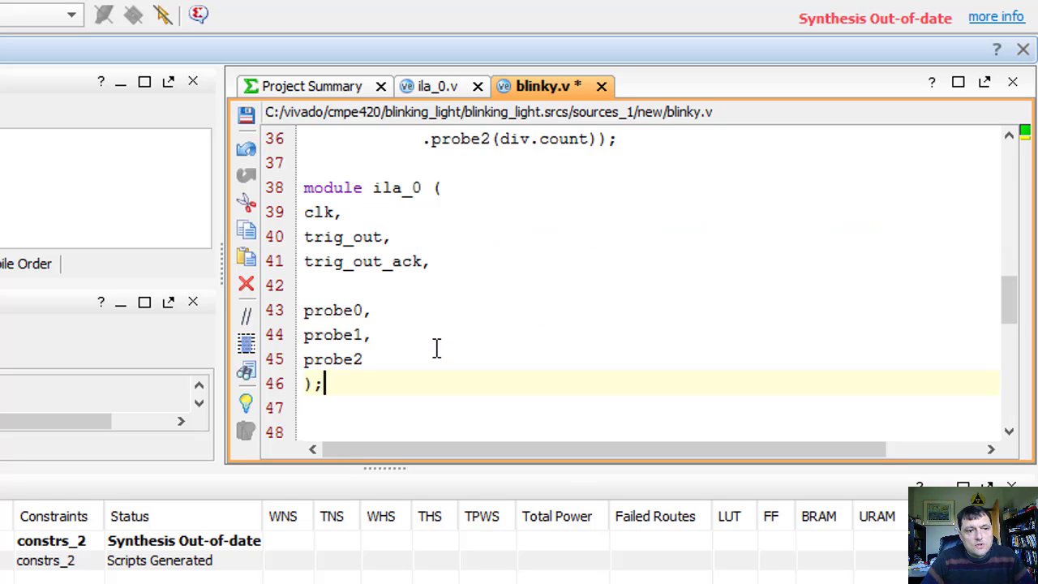
key("Down")
key("Down")
key("Down")
key("Down")
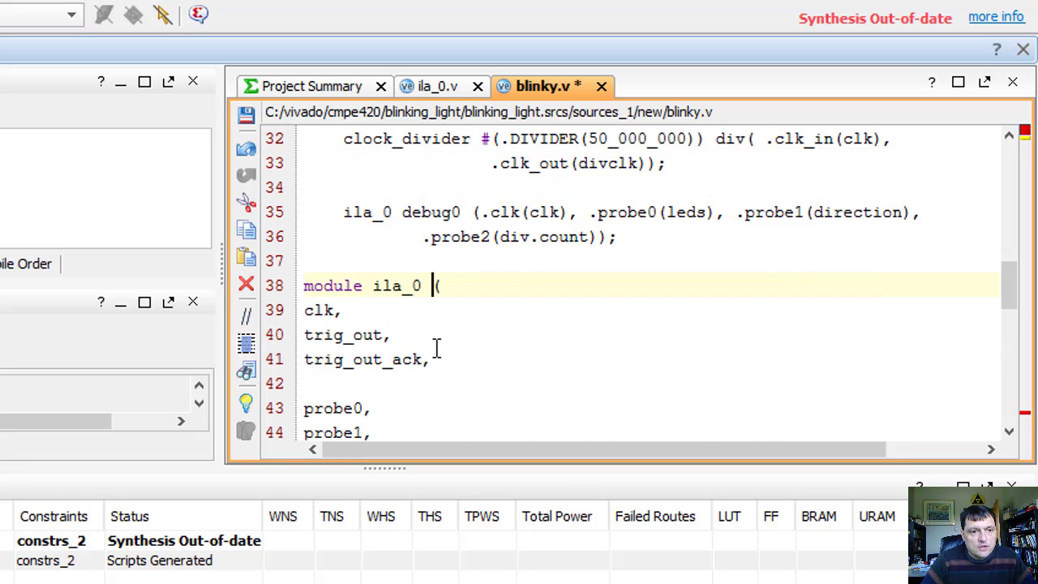
key("Home")
key("shift+Right")
key("shift+Right")
key("shift+Right")
key("shift+Right")
key("shift+Right")
key("shift+Right")
key("Delete")
key("Delete")
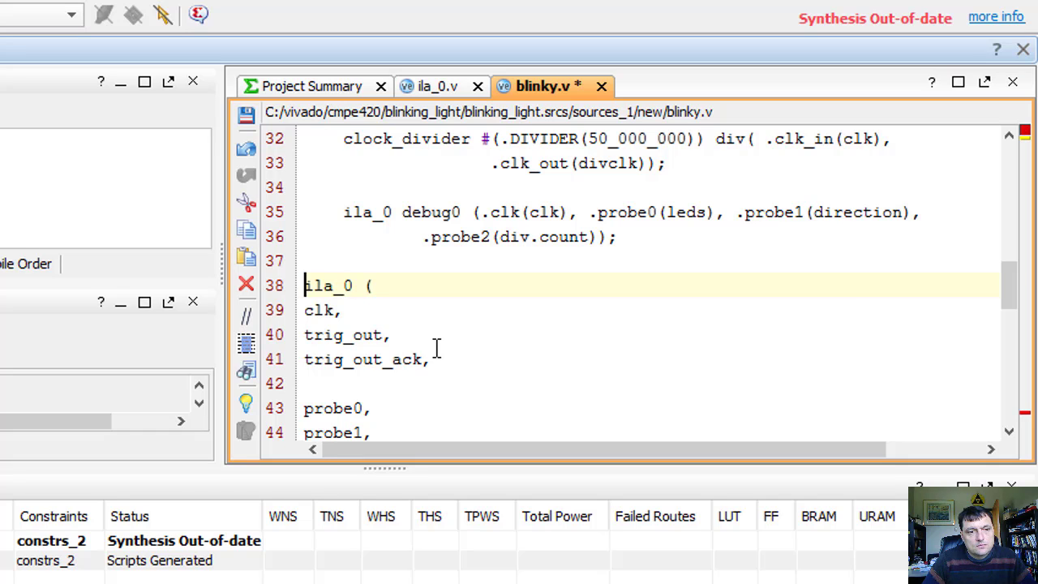
key("Tab")
key("End")
key("BackSpace")
type("debug0")
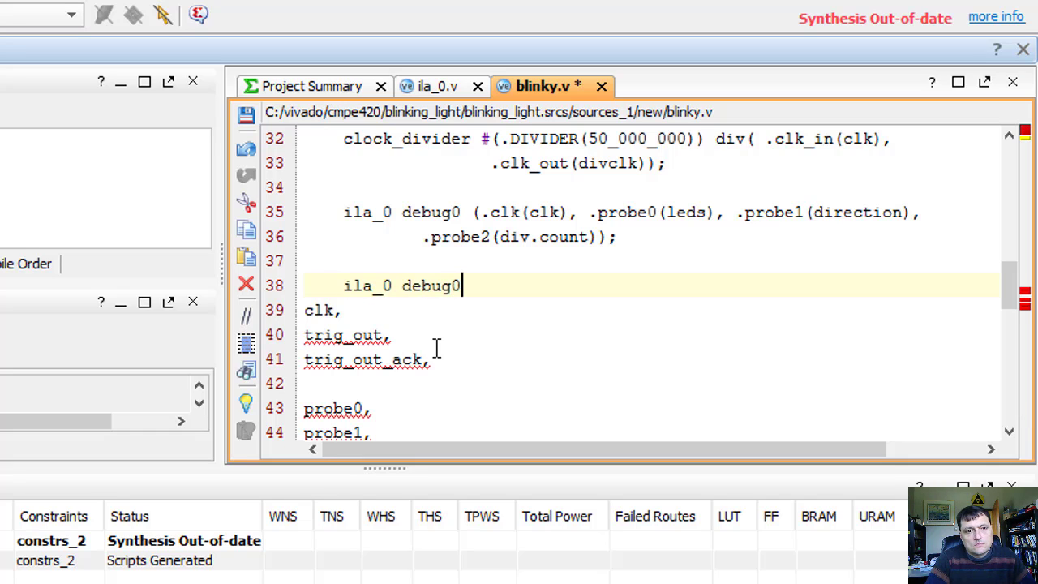
- Add the connections .clk(clk), .probe0(leds) and .probe1(direction) to the new debug0 instantiation, followed by a new line
type(" (.clk")
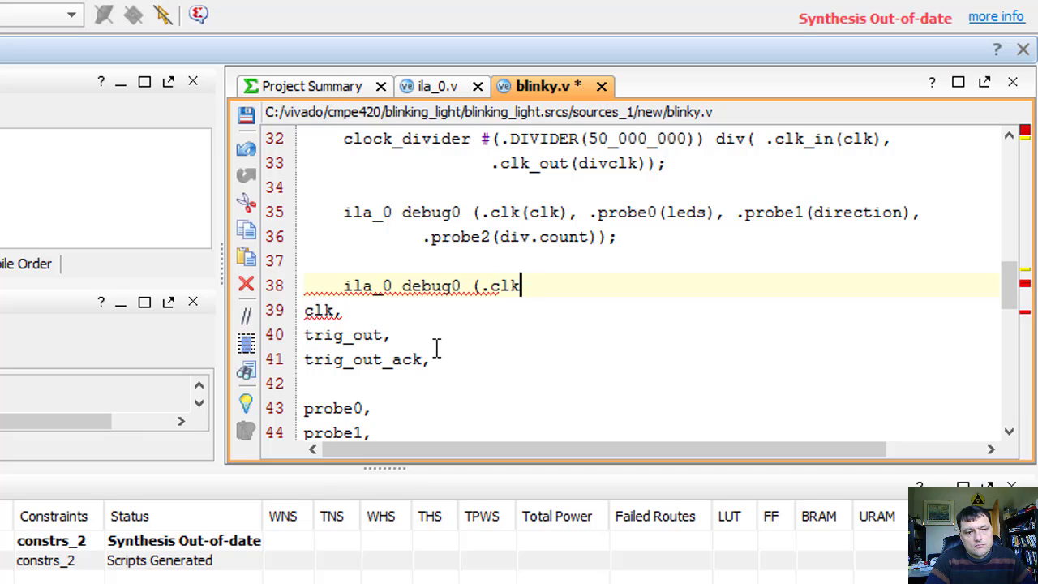
type("(clk), .probe")
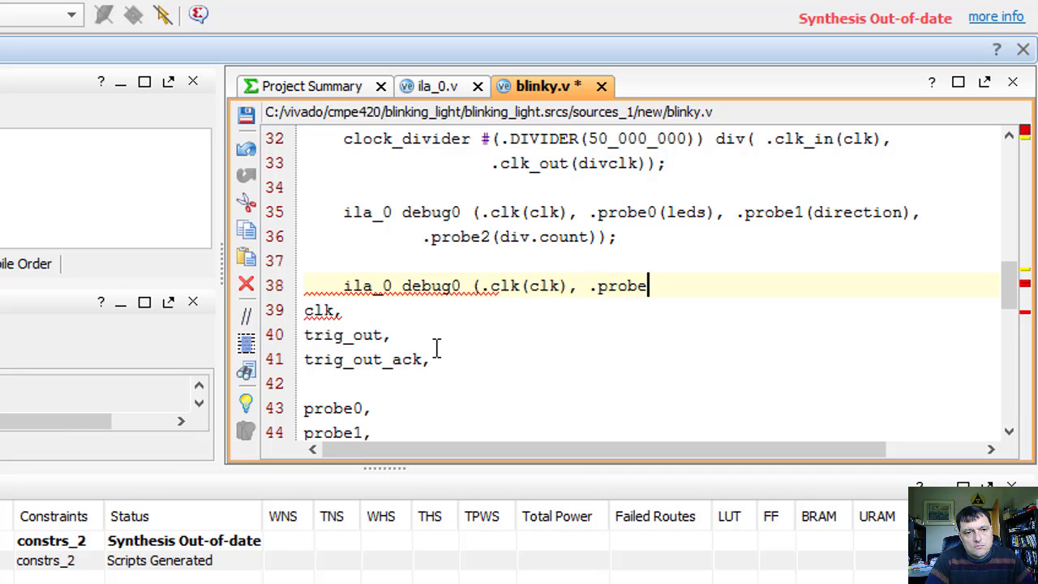
type("0(leds")
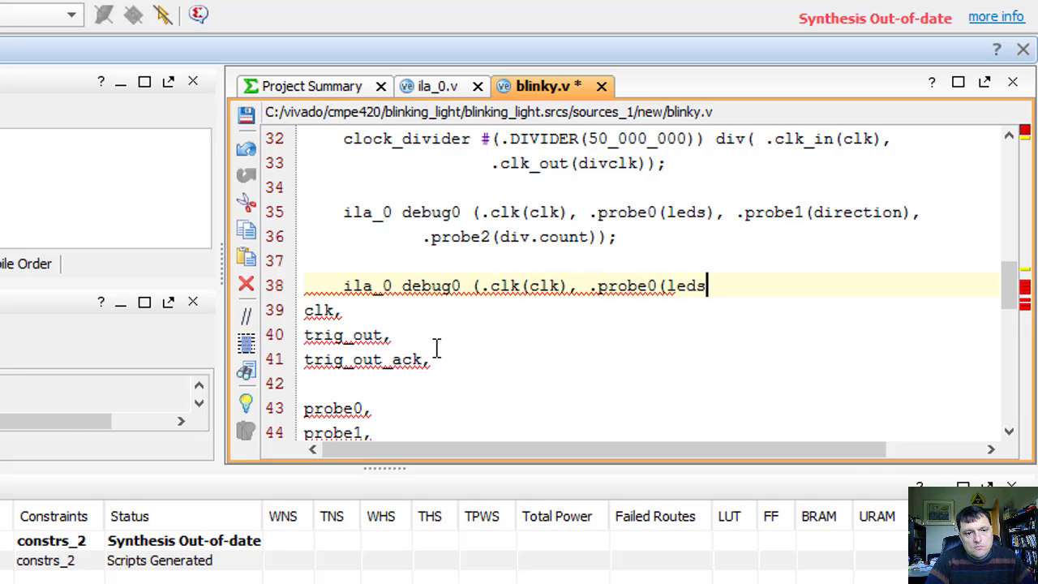
type("), .pro")
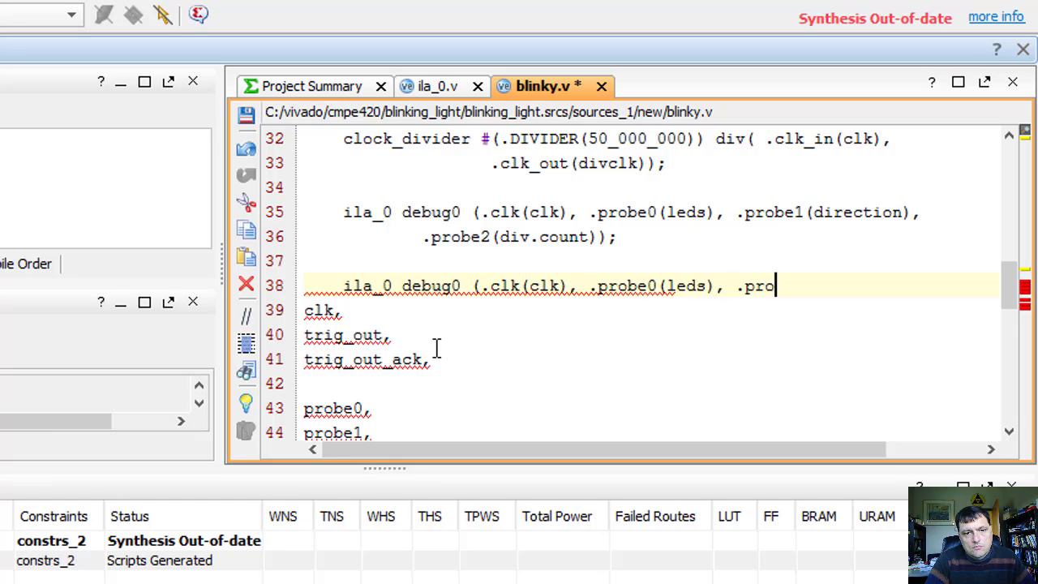
type("be1(direction),")
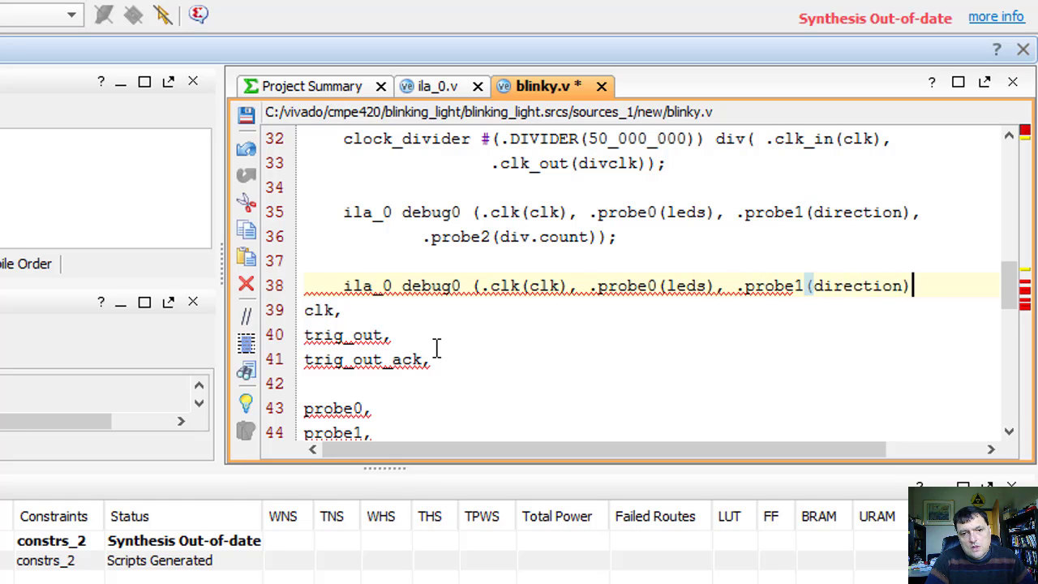
key("Return")
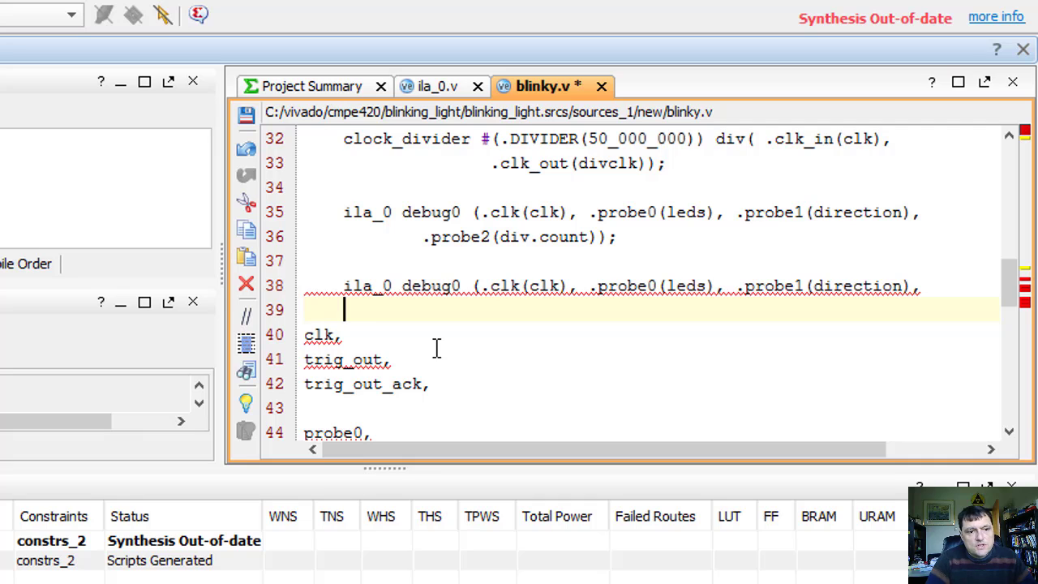
- Add .trig_out(ext_trig) and an empty .trig_out_ack( ) connection on the continuation line and close the debug0 instantiation
key("Tab")
type(".trig_out")
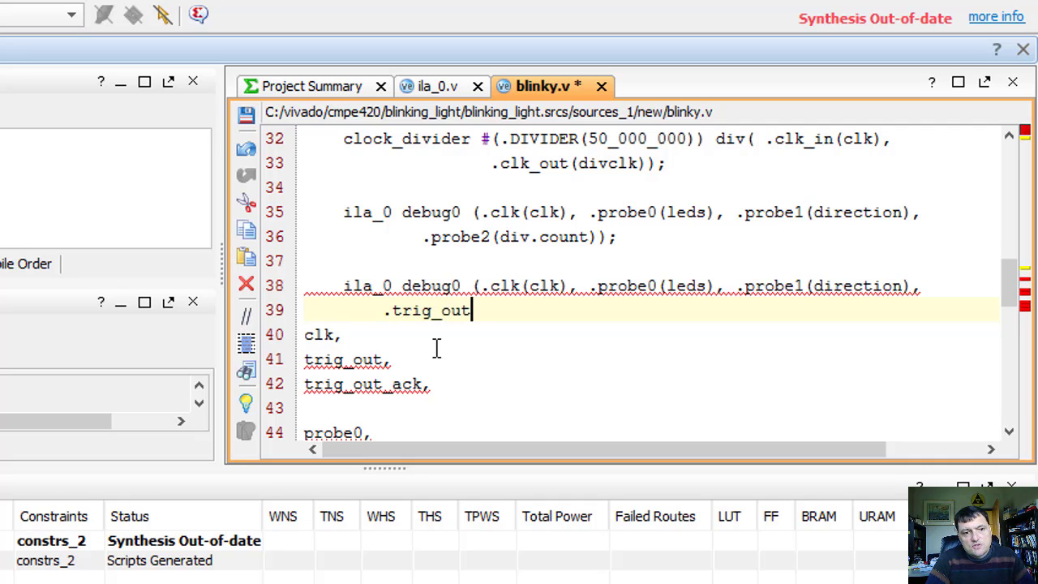
type("(ext_trig)")
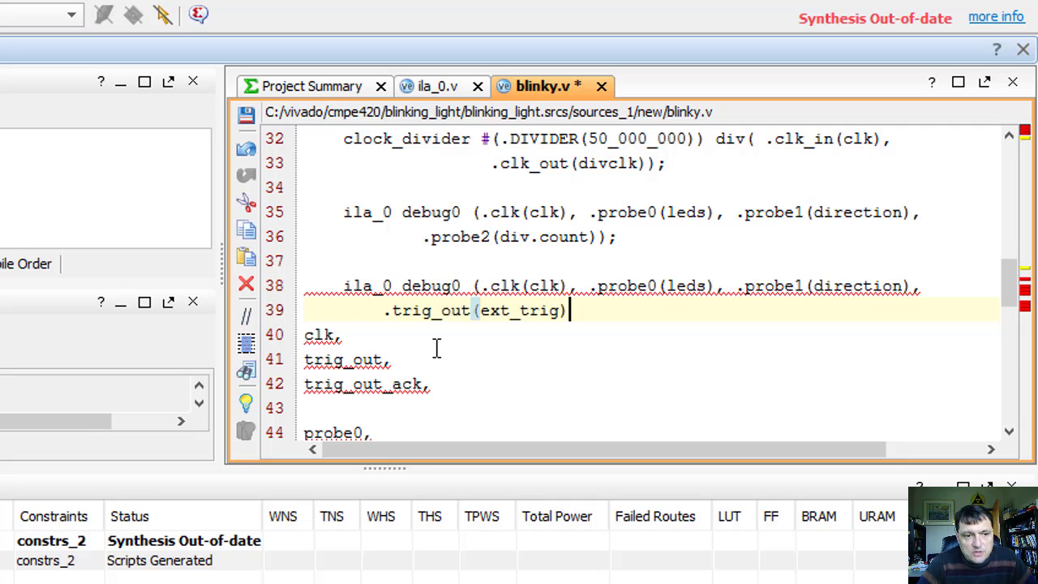
type(", trig_out_ack")
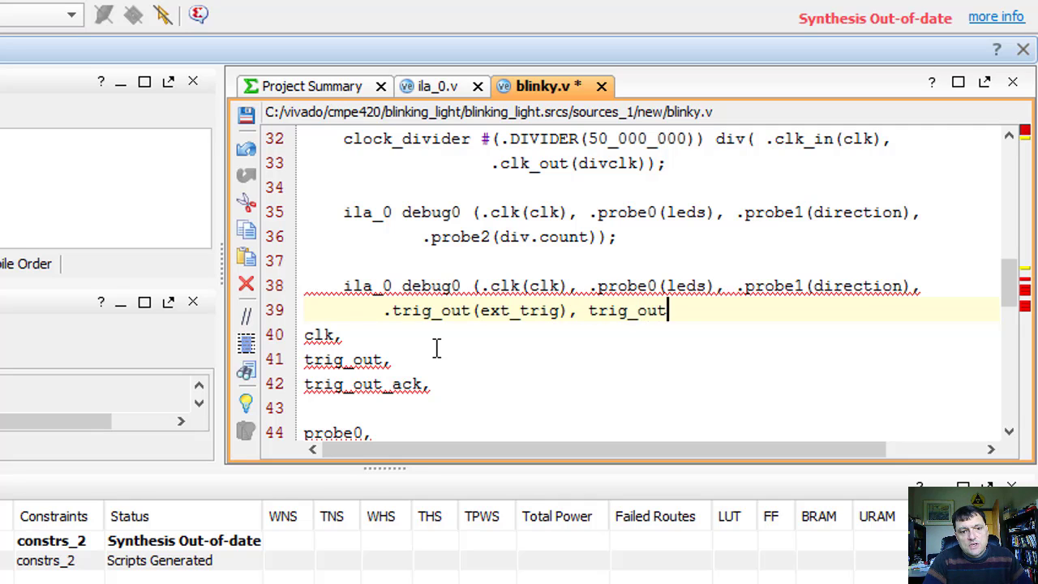
key("Left")
key("Left")
key("Left")
key("Left")
key("Left")
key("Left")
key("Left")
key("Left")
key("Left")
key("Left")
key("Left")
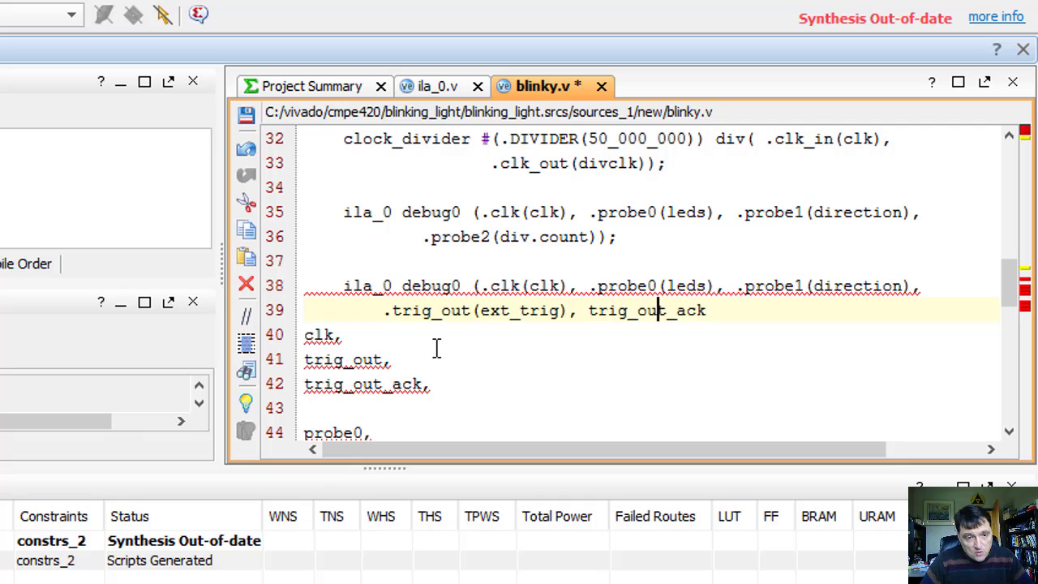
key("Left")
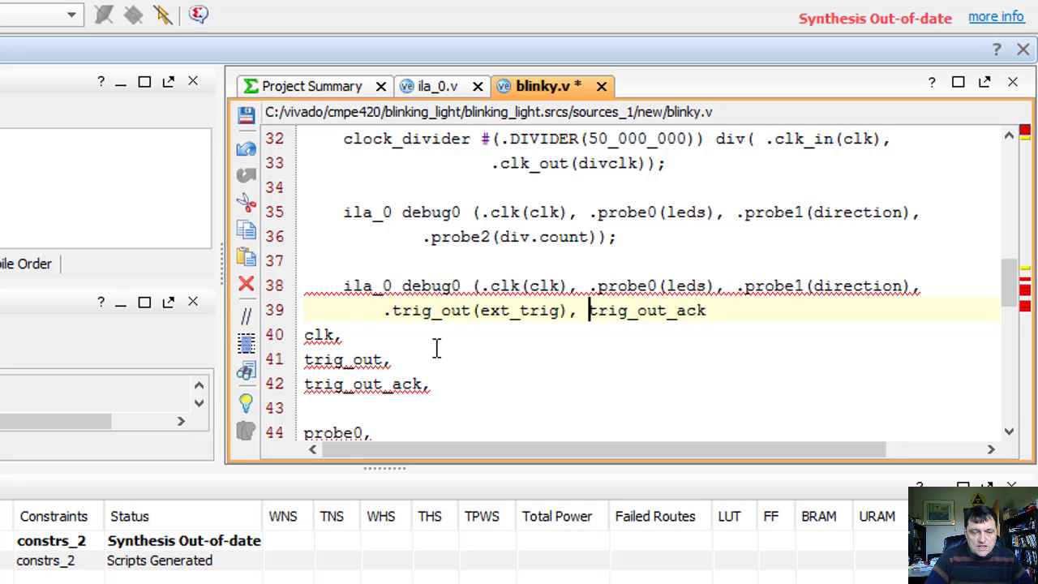
type(".")
key("End")
type("(")
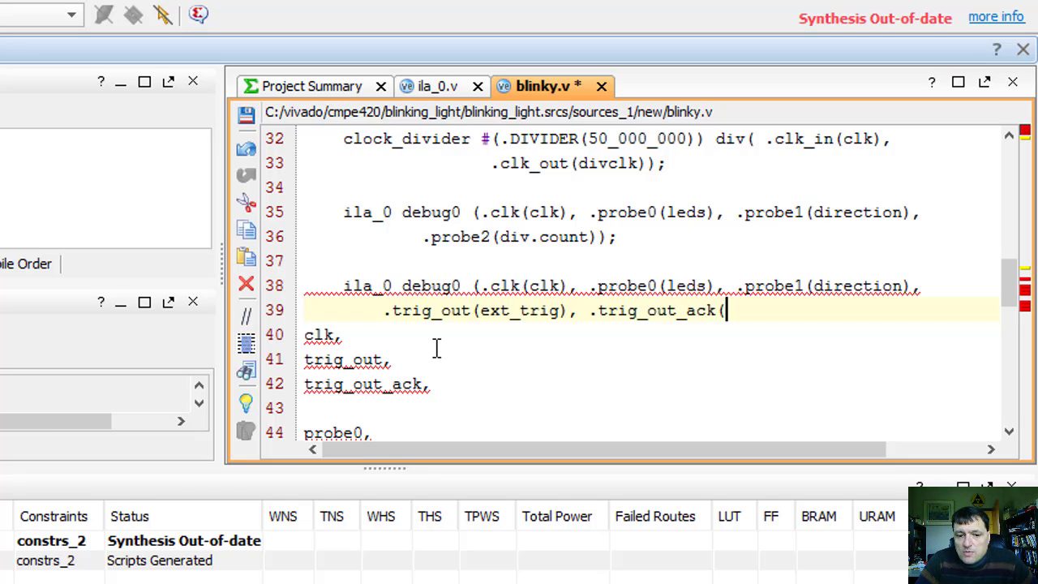
type(" ));")
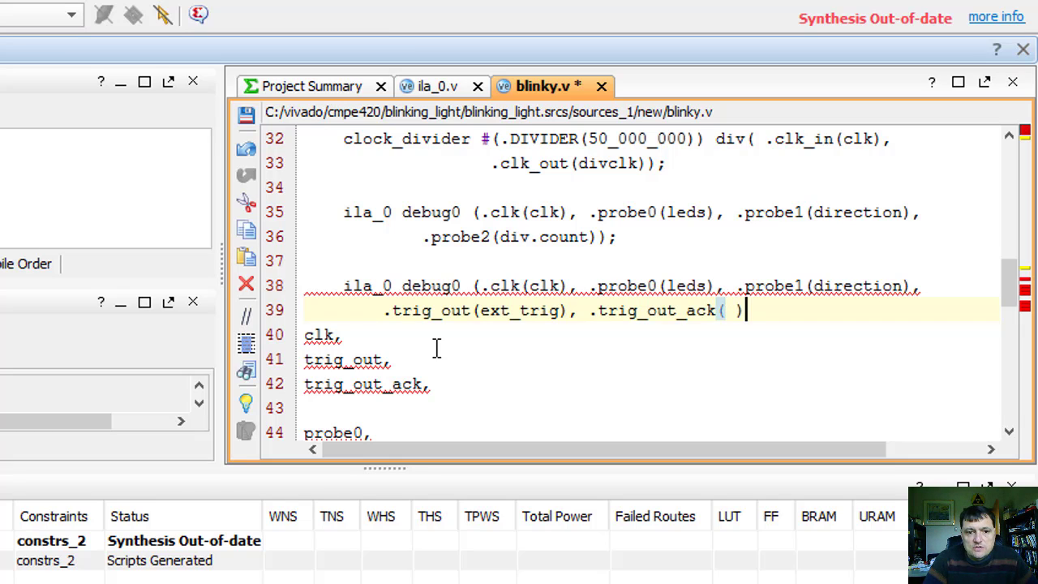
- Delete the leftover pasted port list below the new debug0 instantiation
key("Down")
key("Home")
key("shift+Down")
key("shift+Down")
key("shift+Down")
key("shift+Down")
key("shift+Down")
key("shift+Down")
key("shift+Down")
key("shift+Down")
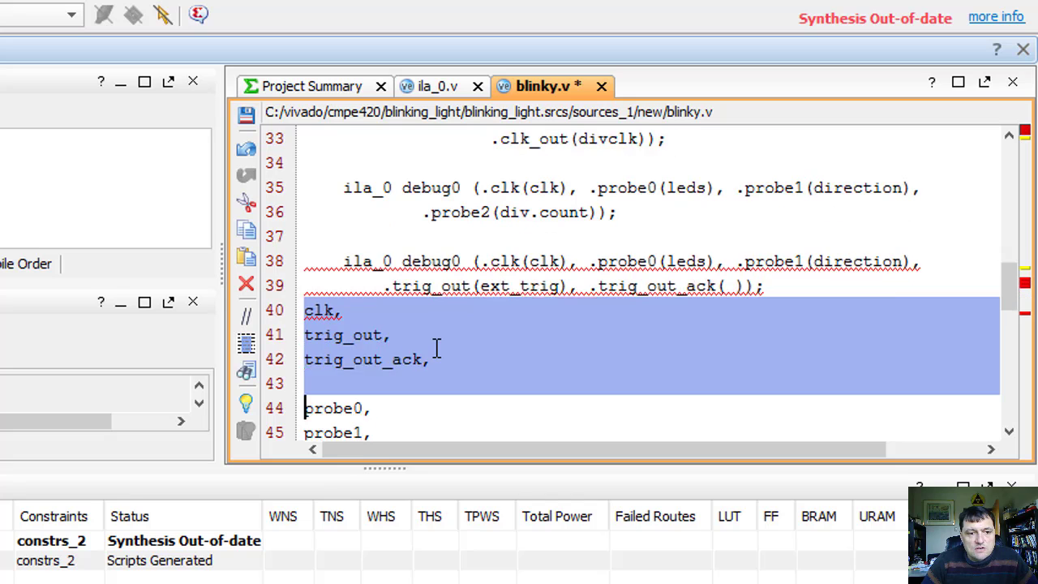
key("Delete")
- Insert an indented empty line directly above the new debug0 instantiation
key("Up")
key("Up")
key("Up")
key("Up")
key("Up")
key("Up")
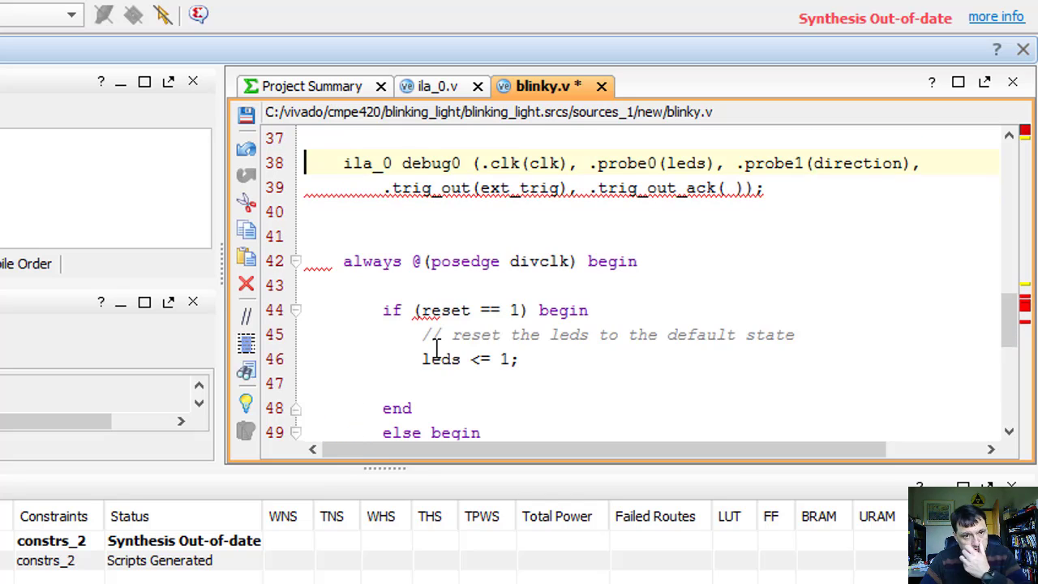
key("Down")
key("Down")
key("Down")
key("Return")
key("Tab")
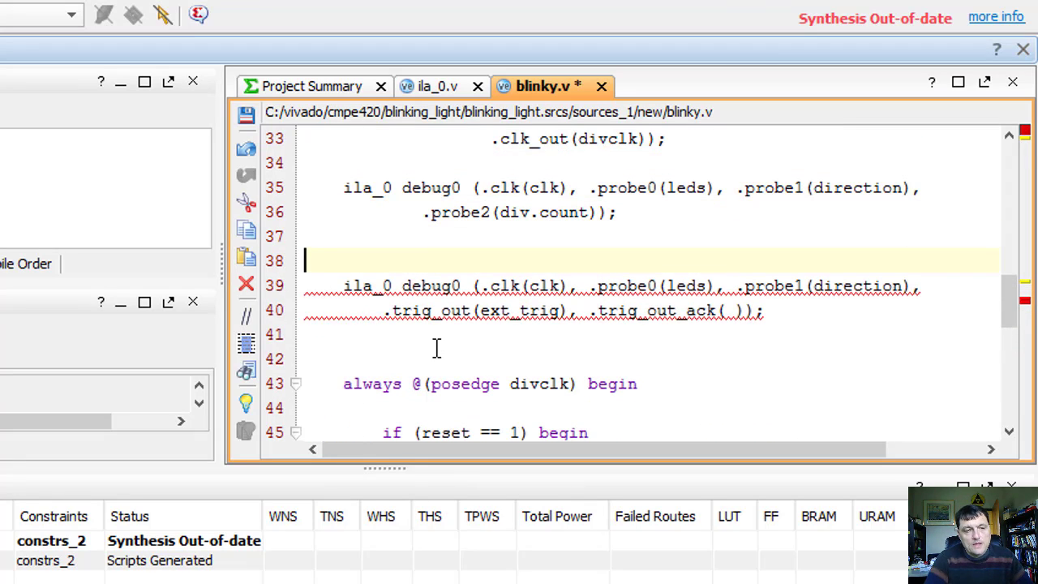
type("wire ext")
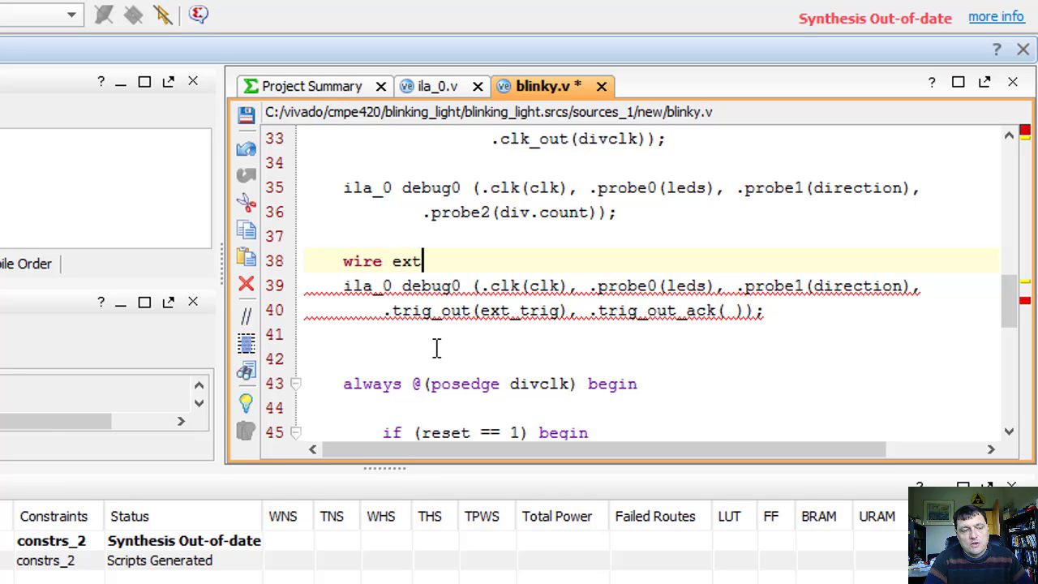
key("BackSpace")
key("BackSpace")
key("BackSpace")
key("BackSpace")
key("BackSpace")
key("BackSpace")
key("BackSpace")
key("BackSpace")
- Declare reg trig_out_ack = 0; above the new debug0 instantiation, followed by a blank line
type("reg")
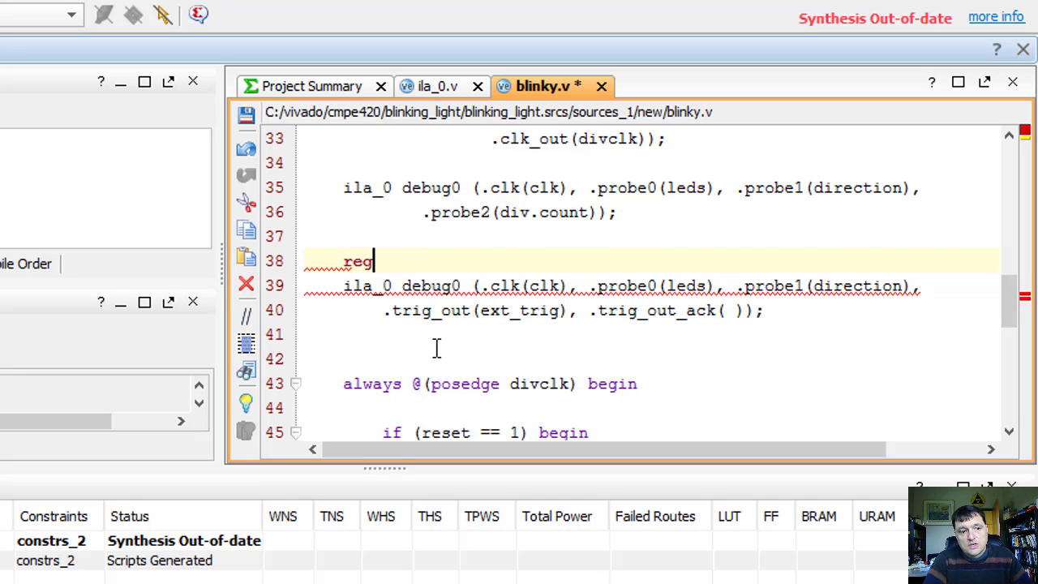
type(" trig_out")
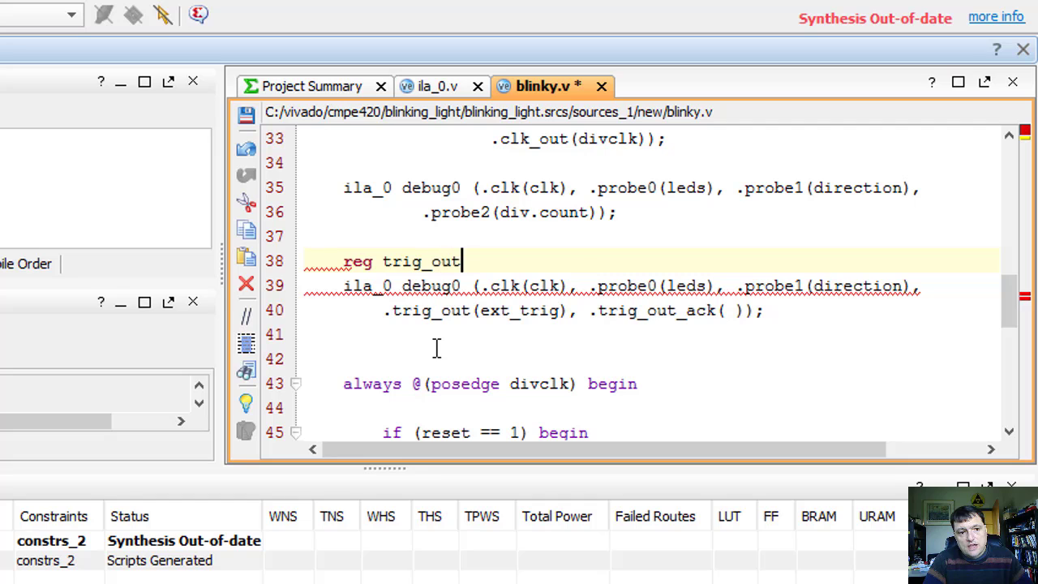
type("_ack;")
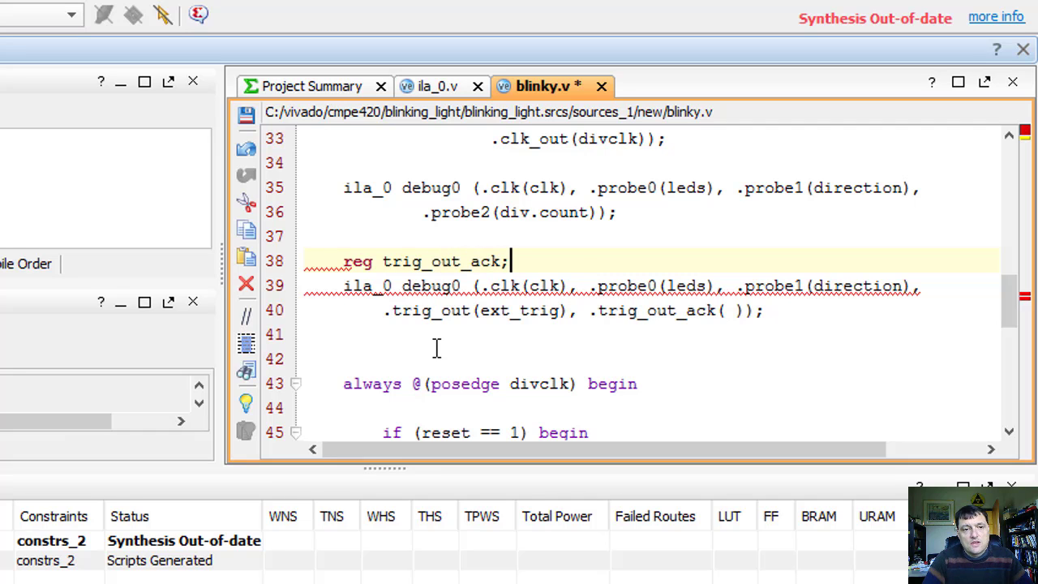
key("BackSpace")
type("= 0;")
key("Return")
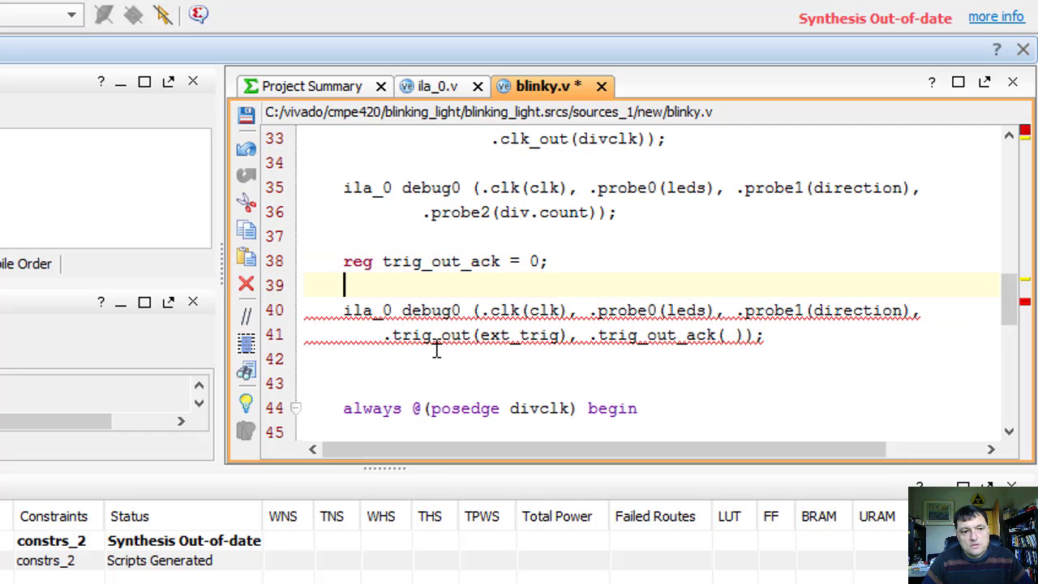
- Connect the trig_out_ack register to the empty .trig_out_ack port of the new debug0 instantiation
key("Down")
key("Down")
key("End")
key("Left")
key("Left")
key("Left")
type("t")
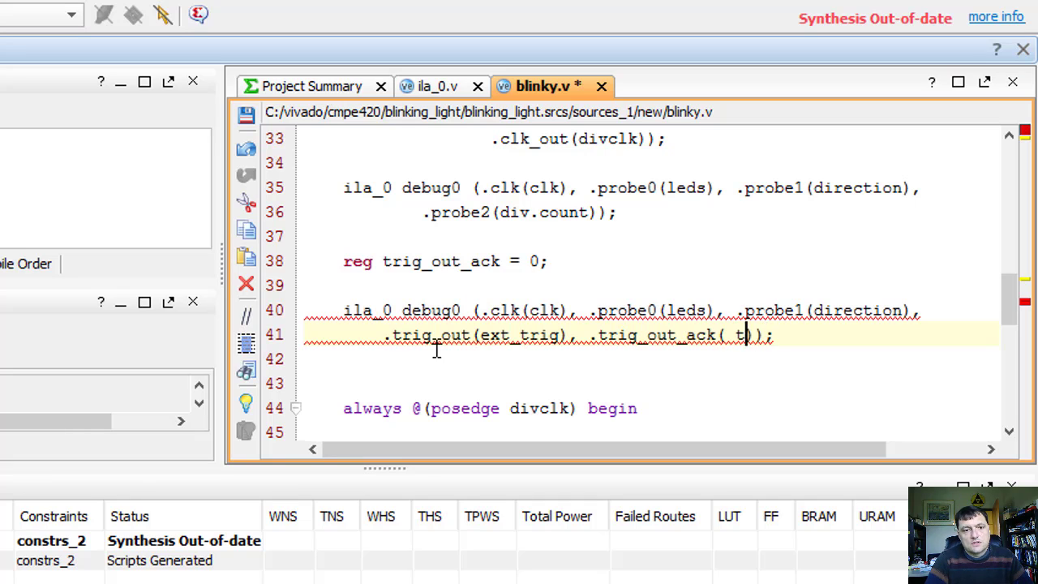
type("rig_out_ack")
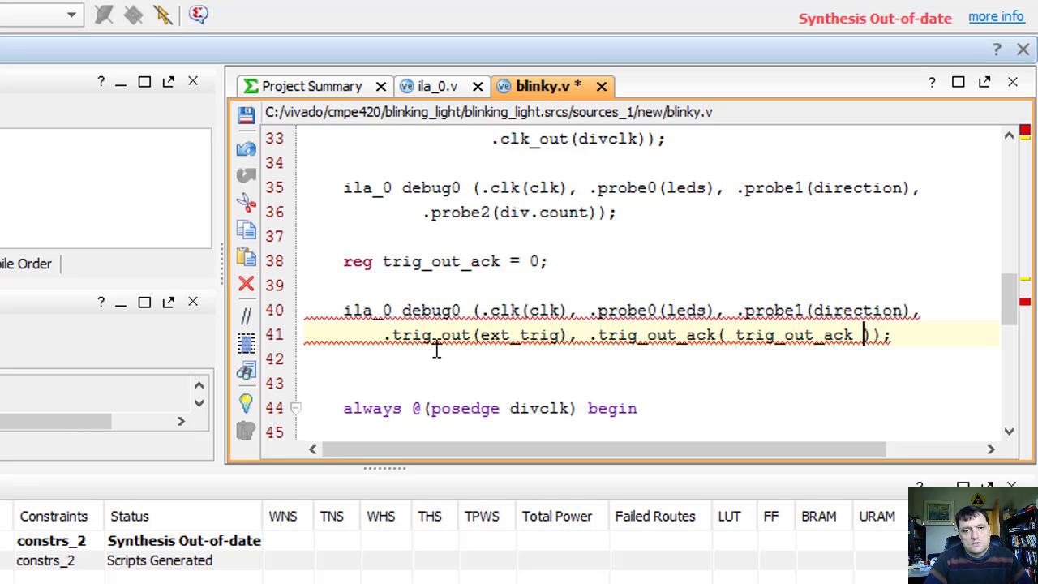
key("Up")
key("Up")
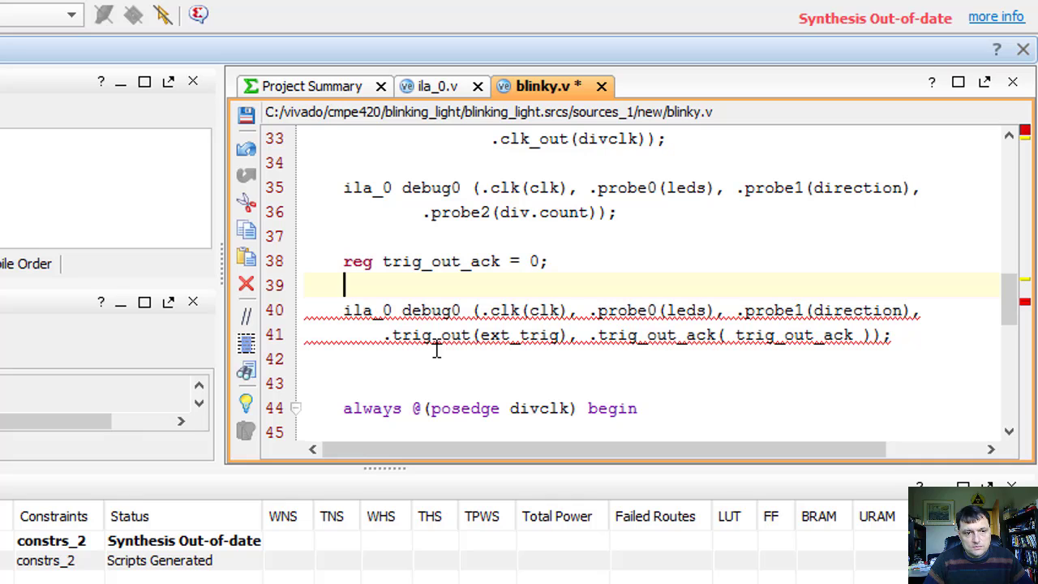
key("Down")
key("Right")
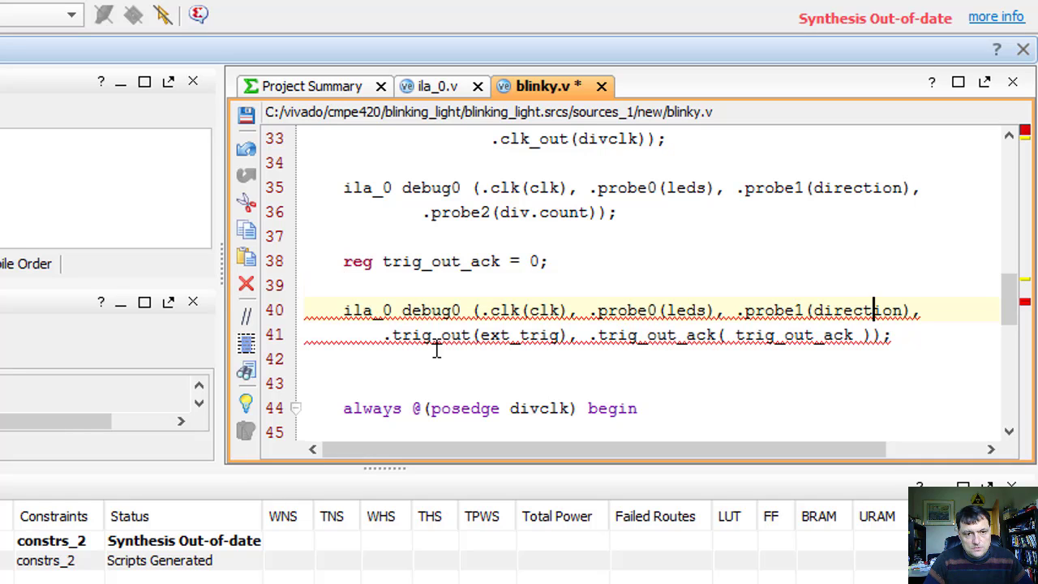
key("Home")
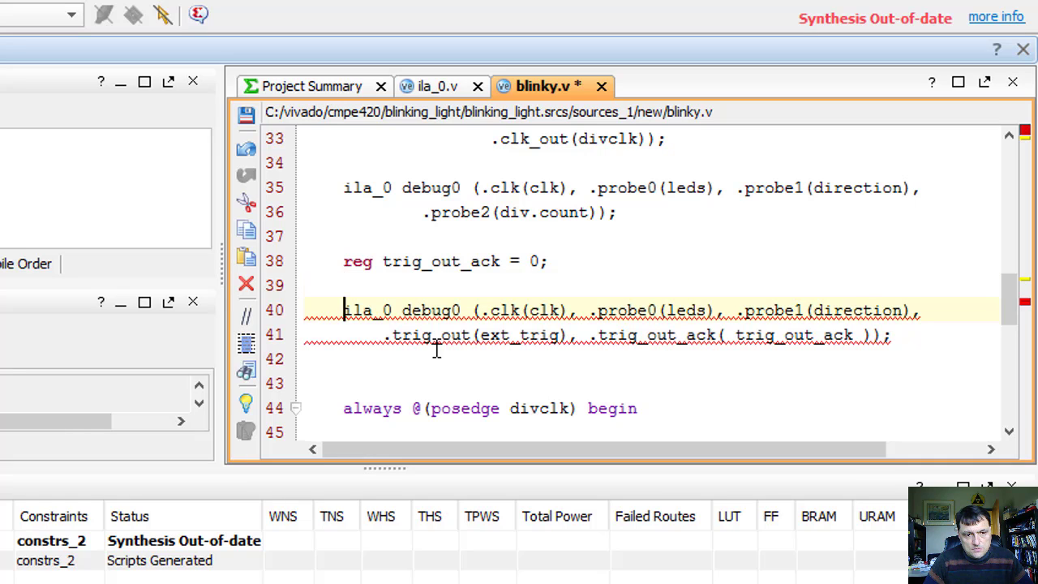
key("Down")
key("End")
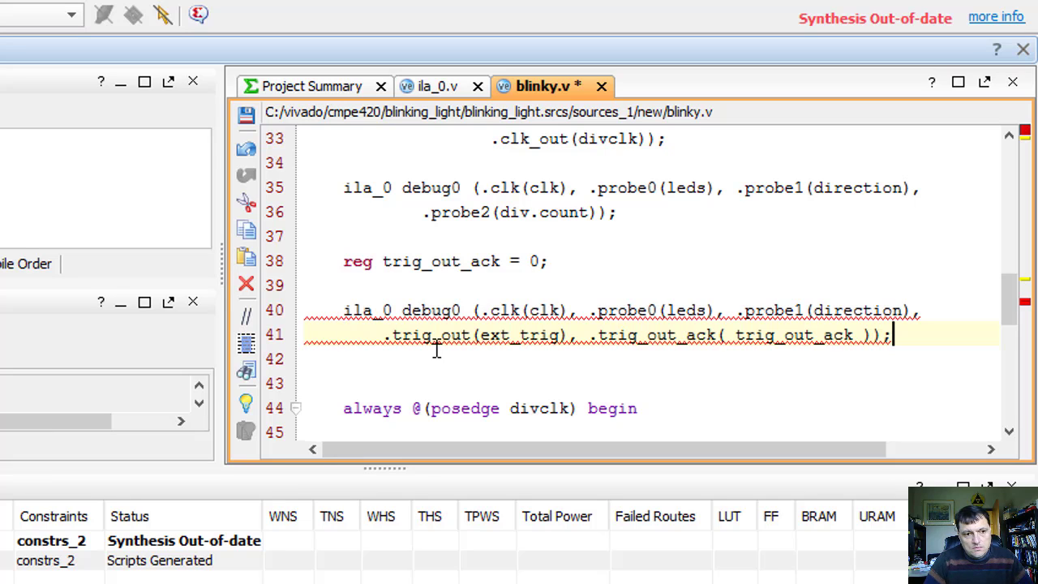
- Delete the old two-line debug0 instantiation containing .probe2(div.count) from blinky.v and save the file
key("ctrl+s")
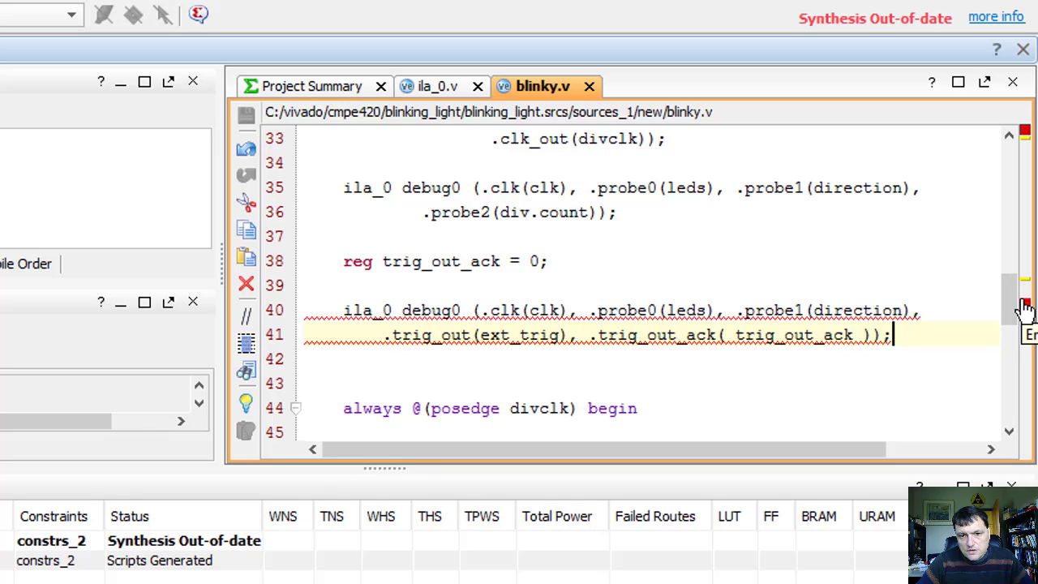
left_click(625, 284)
key("Up")
key("Up")
key("Up")
key("Up")
key("Up")
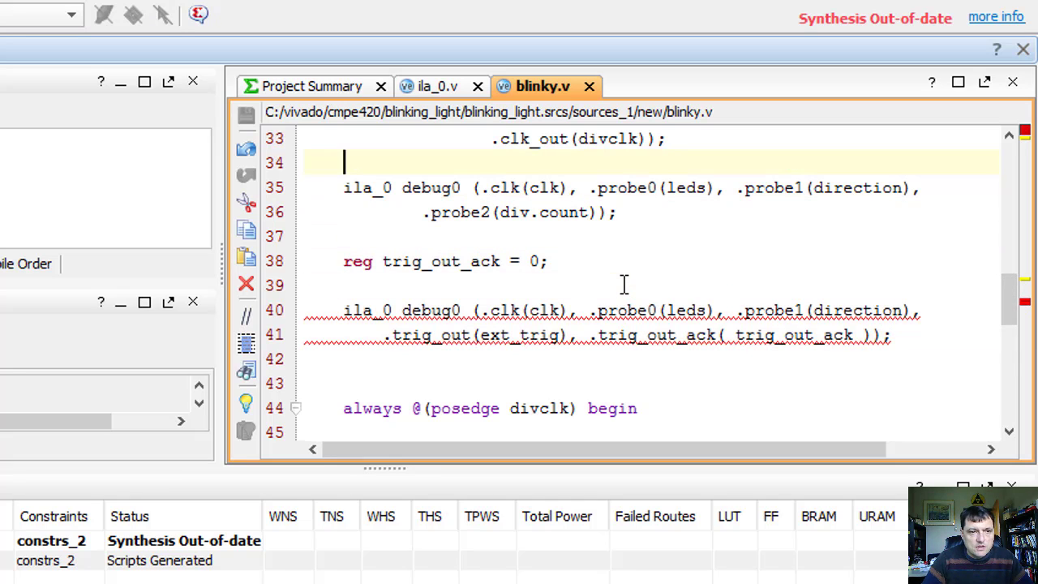
key("Down")
key("Home")
key("shift+Down")
key("shift+Down")
key("Delete")
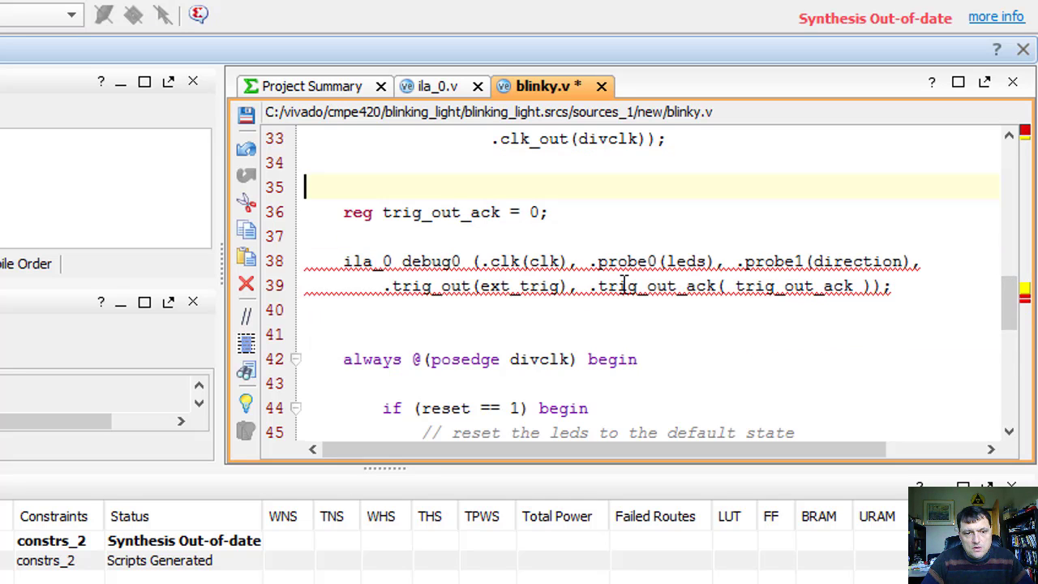
key("ctrl+s")
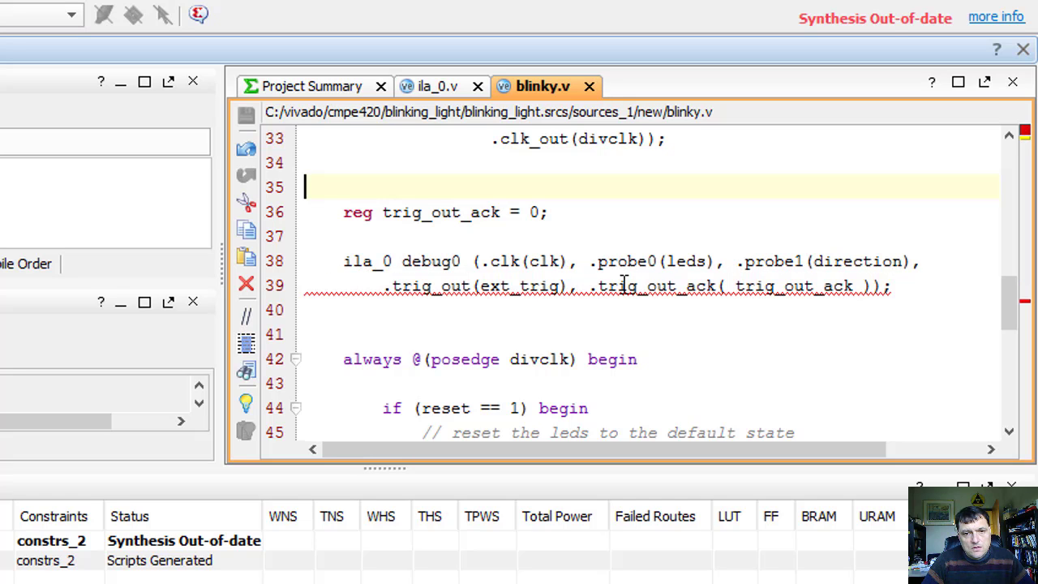
- Add output wire ext_trig to the blinky module's port list after the leds port and save the file
key("Down")
key("Down")
key("Down")
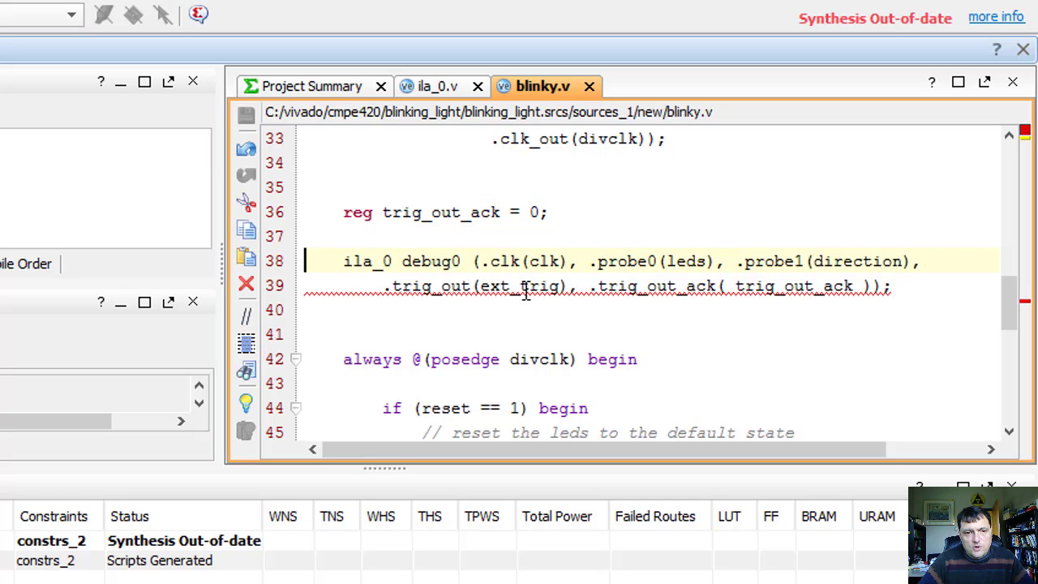
scroll(526, 291, "up", 5)
scroll(527, 291, "down", 1)
left_click(559, 281)
key("Down")
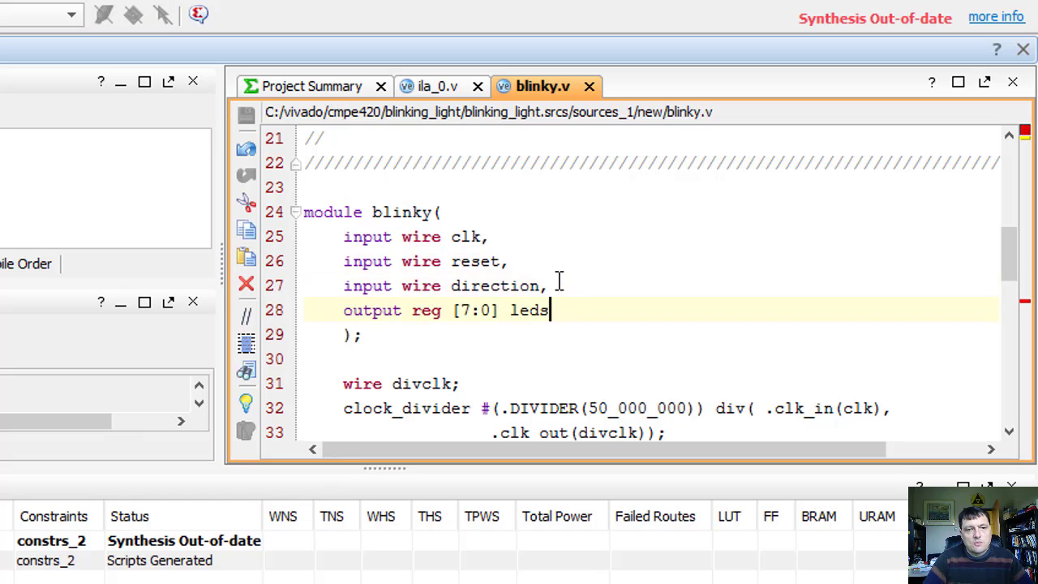
type(",")
key("Return")
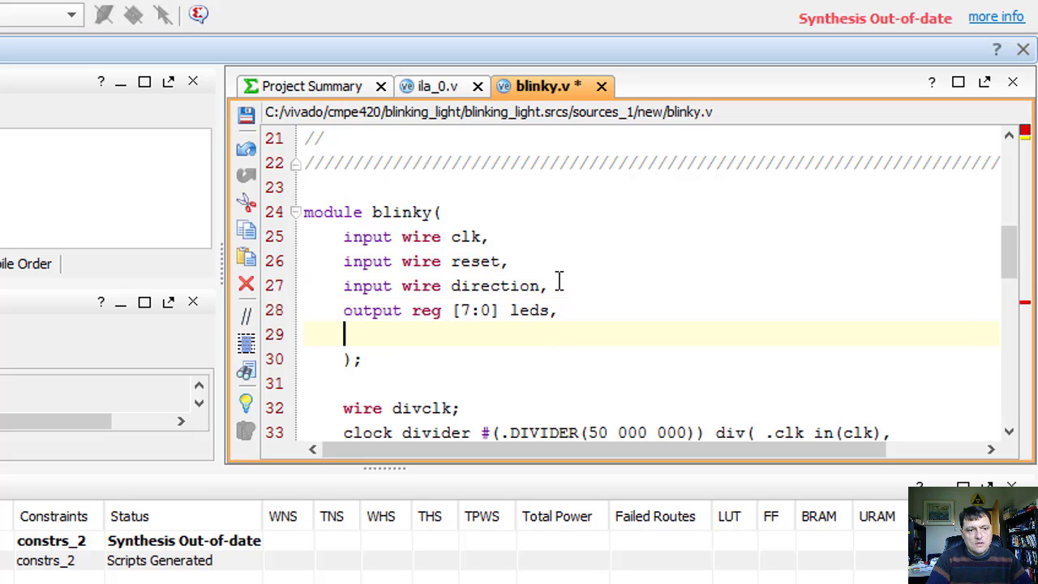
type("output wire ext_trig")
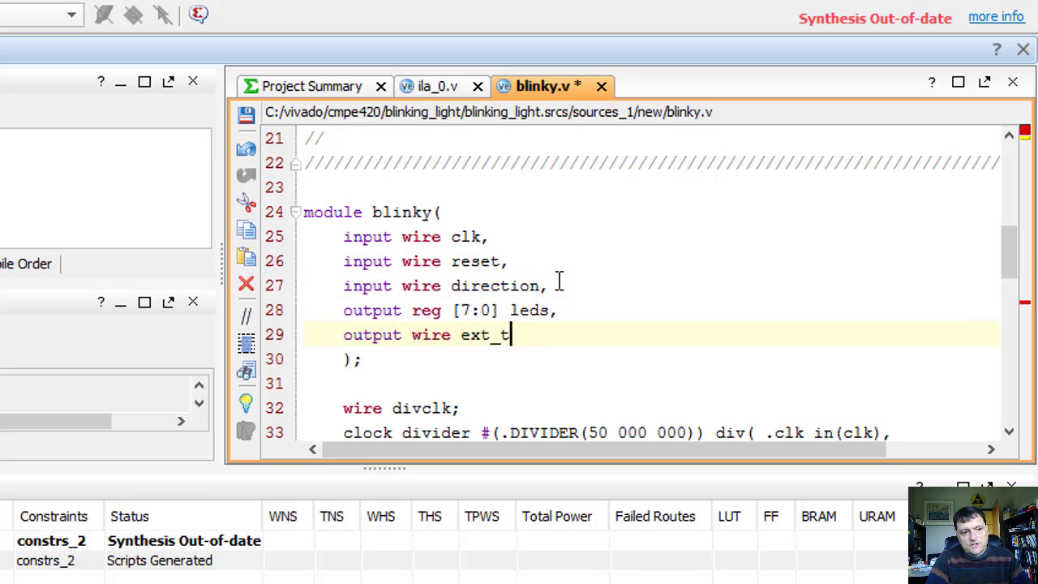
key("Down")
key("Down")
key("Down")
key("Down")
key("Down")
key("Down")
key("Down")
key("Down")
key("Down")
key("Down")
key("Down")
key("Down")
key("ctrl+s")
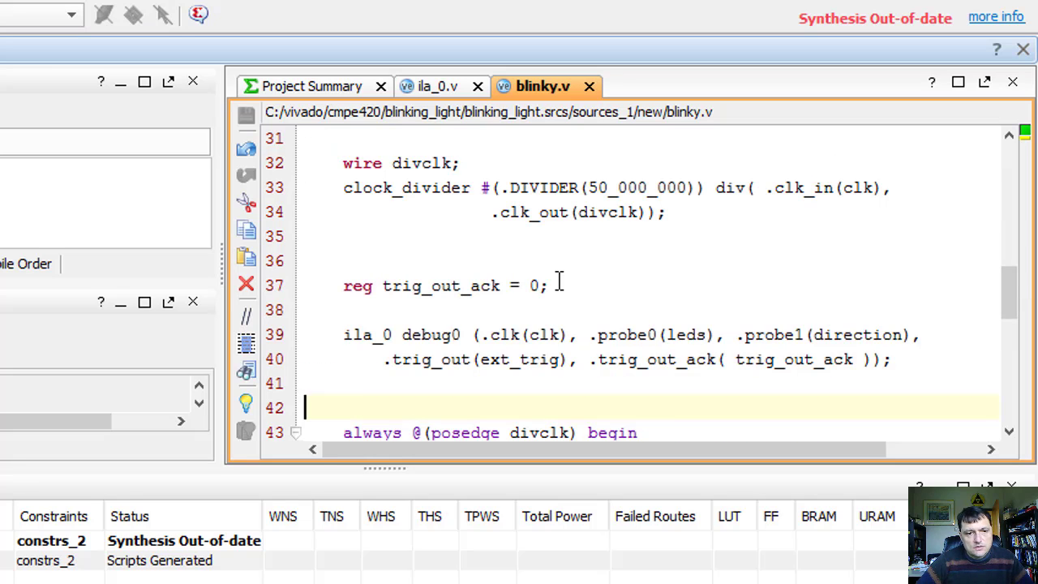
- Start an always @(posedge ext_trig) begin block on a new indented line below the debug0 instantiation
key("Return")
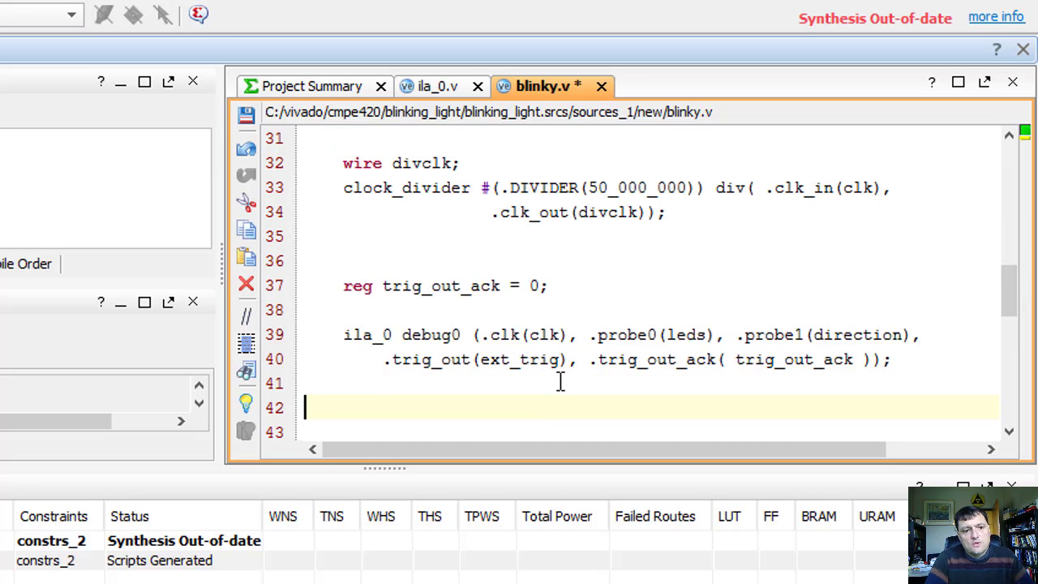
key("Tab")
type("always @")
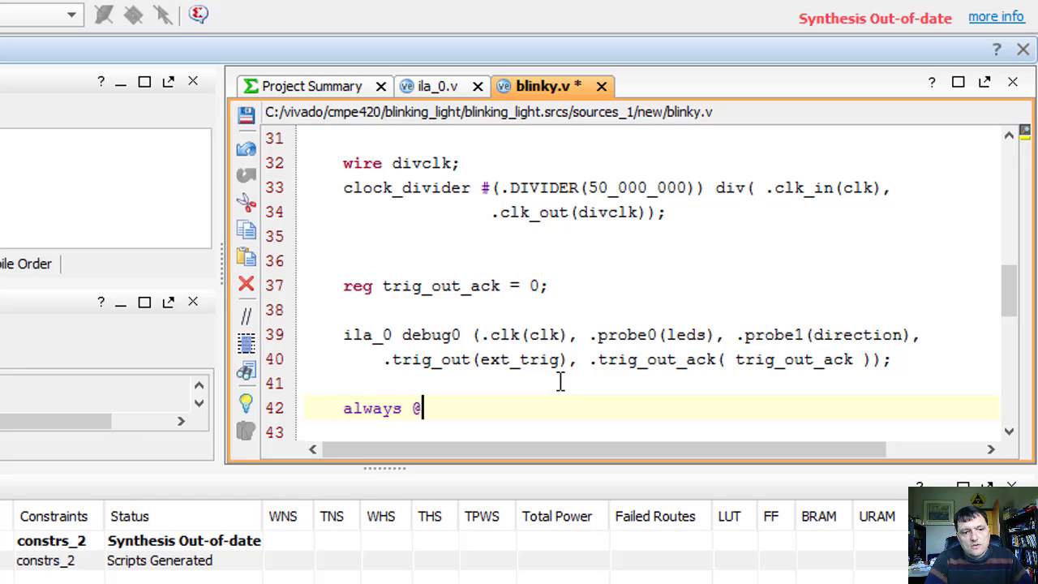
type("(posedge ex")
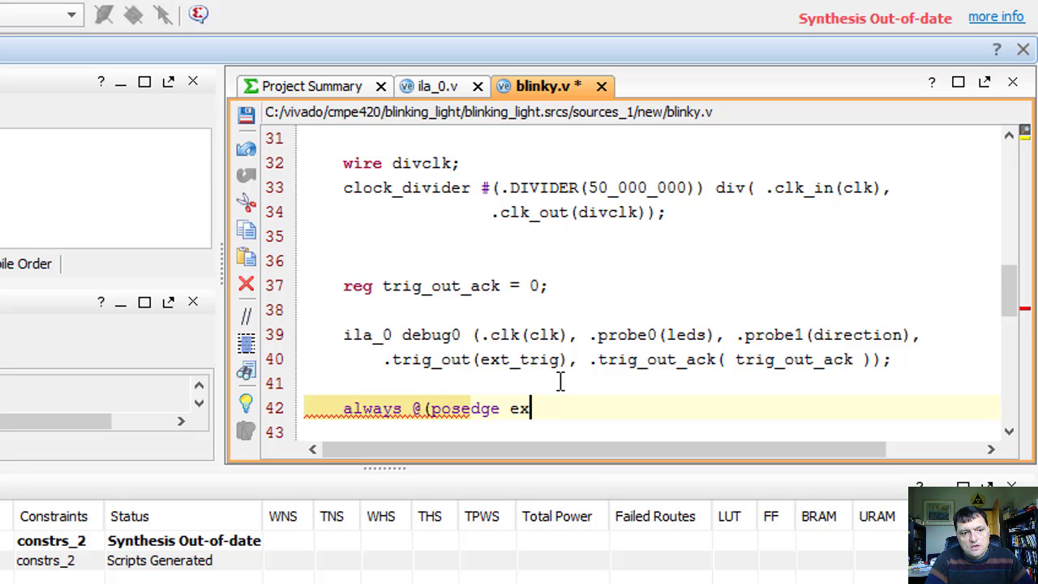
type("t_trig) begin")
key("Return")
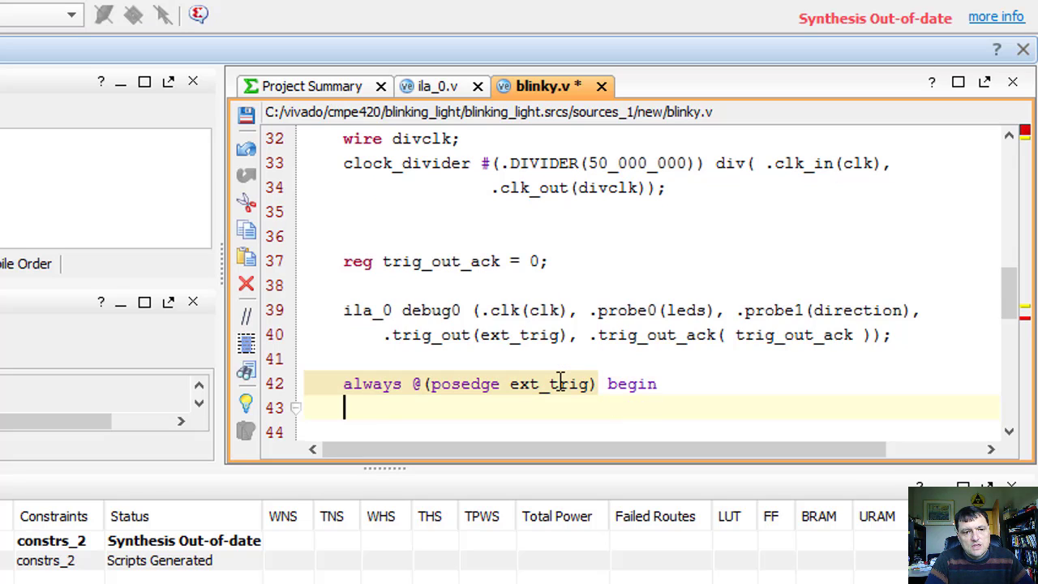
- Assign trig_out_ack = 0; inside the new always block and close it with an end aligned to always
key("Tab")
type("trig_out_ack = 0;")
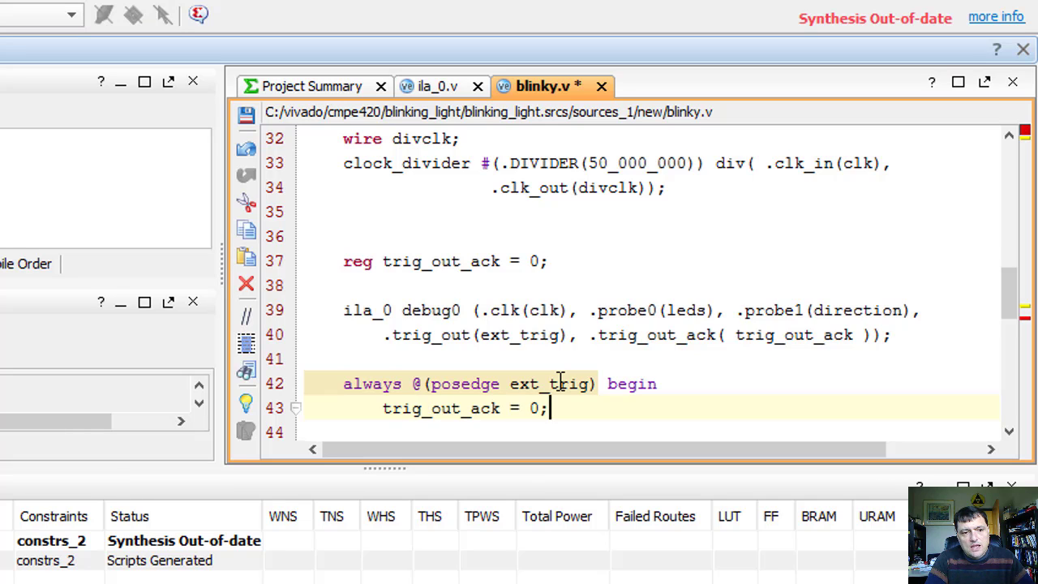
key("Return")
type("end")
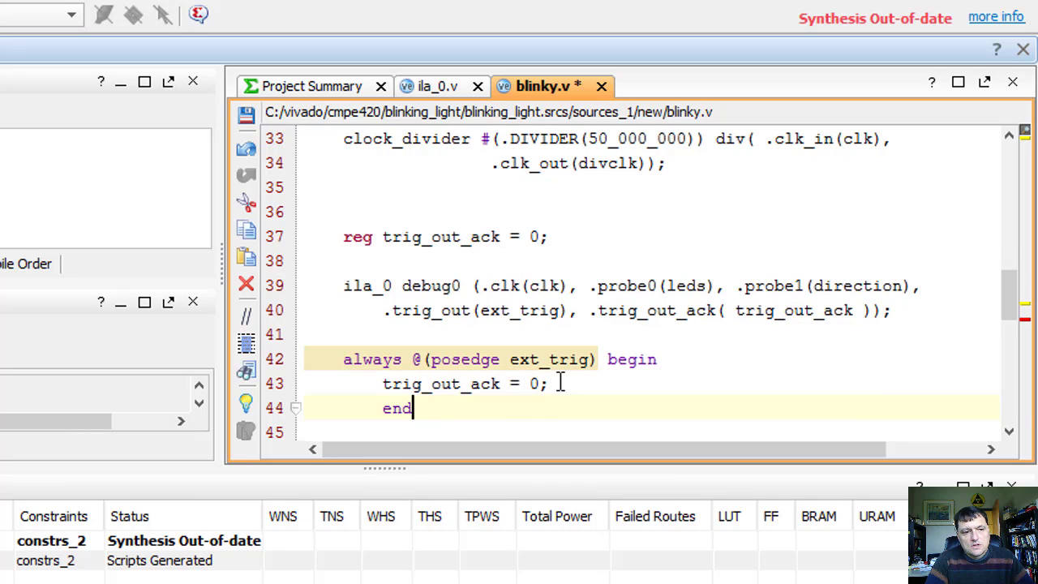
key("Home")
key("BackSpace")
key("BackSpace")
key("BackSpace")
key("BackSpace")
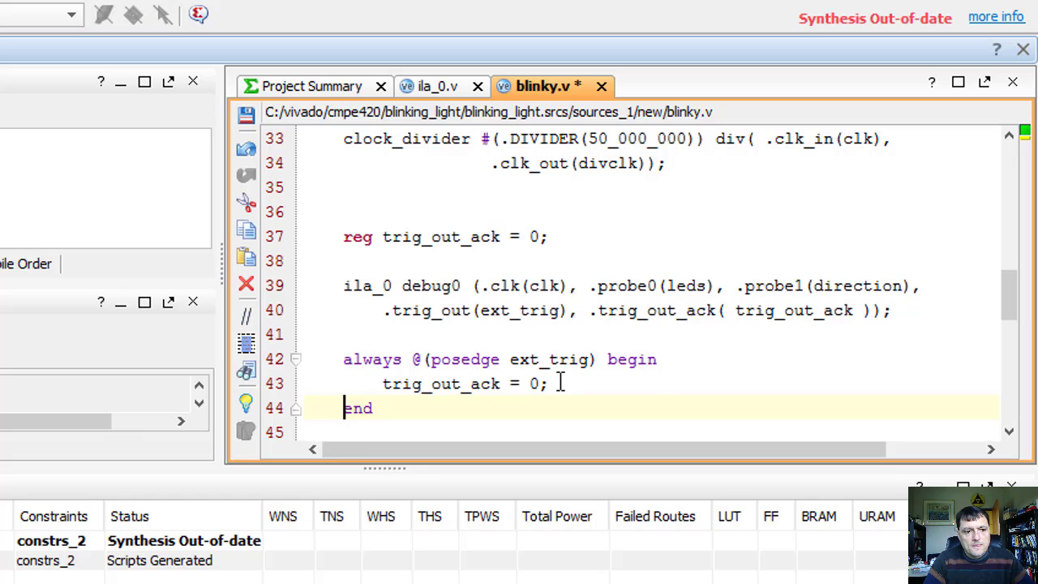
- Change the new always block's trigger signal to clk so that it reads always @(posedge clk)
key("Up")
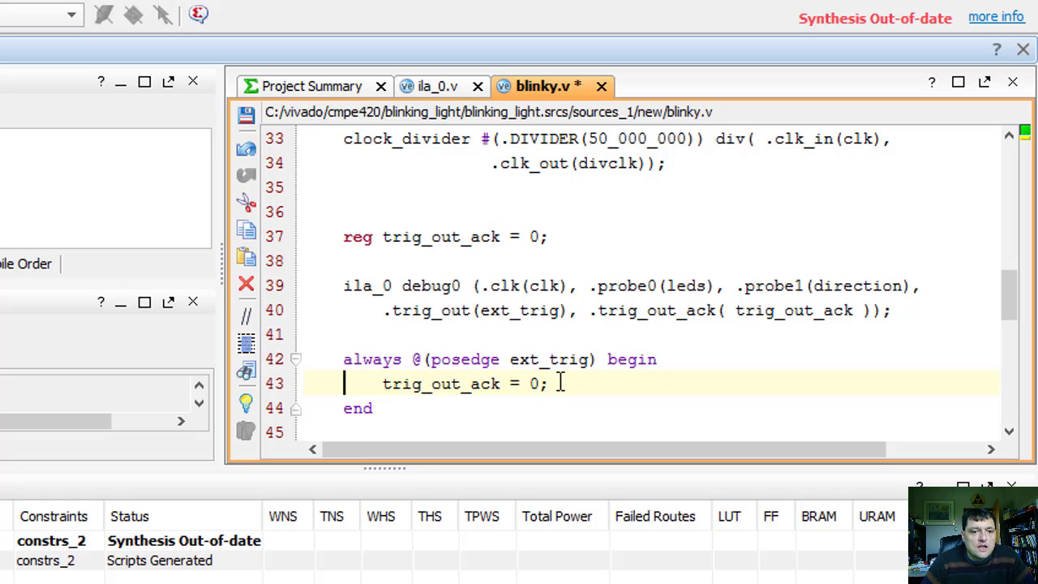
key("Up")
key("Right")
key("Right")
key("Right")
key("Right")
key("Right")
key("Right")
key("Right")
key("Right")
key("Right")
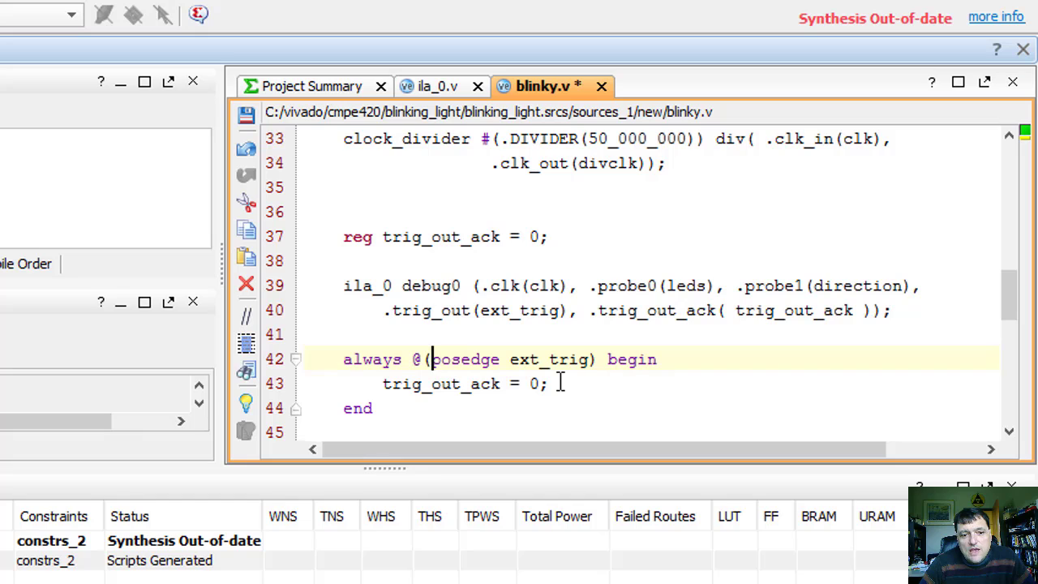
key("Right")
key("Right")
key("Right")
key("Right")
key("Right")
key("Right")
key("Right")
key("Right")
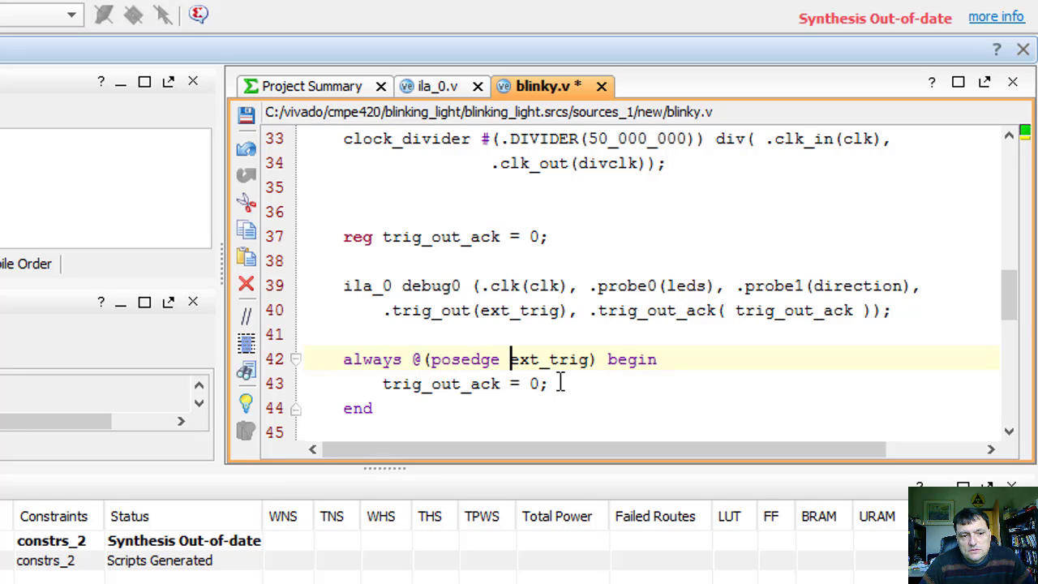
key("shift+Right")
key("shift+Right")
key("shift+Right")
key("shift+Right")
key("shift+Right")
key("shift+Right")
key("shift+Right")
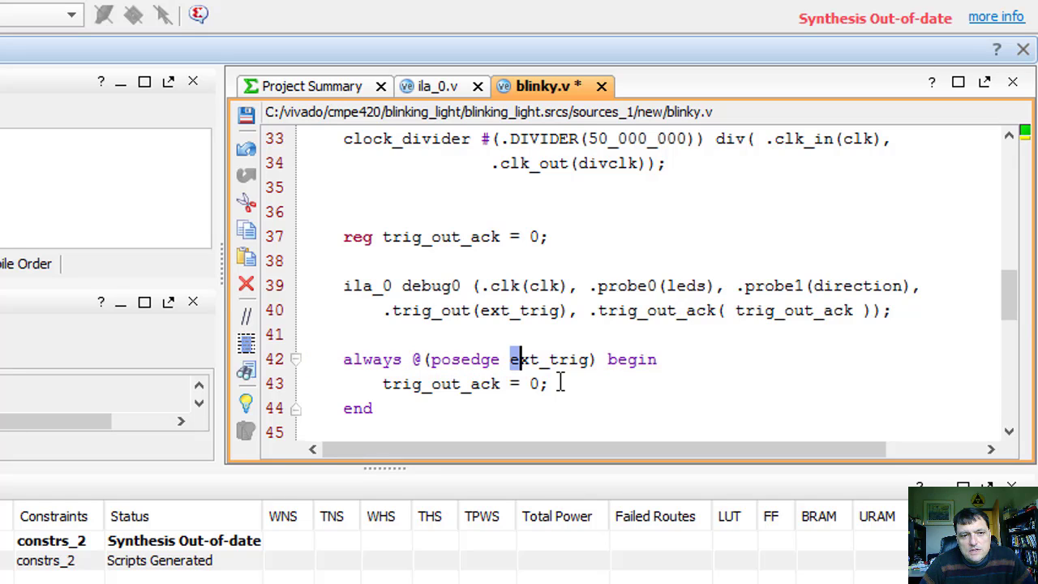
key("shift+Right")
type("clk")
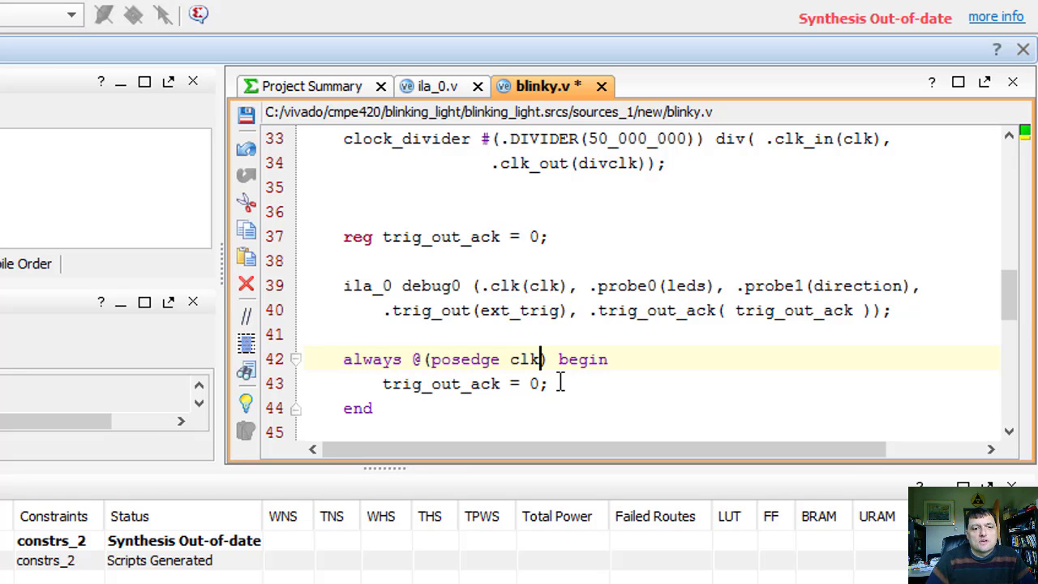
- Insert the line if (ext_trig == 1) begin above the trig_out_ack assignment in the always block
key("Down")
key("Home")
key("Return")
key("Up")
type("oif")
key("BackSpace")
key("BackSpace")
key("BackSpace")
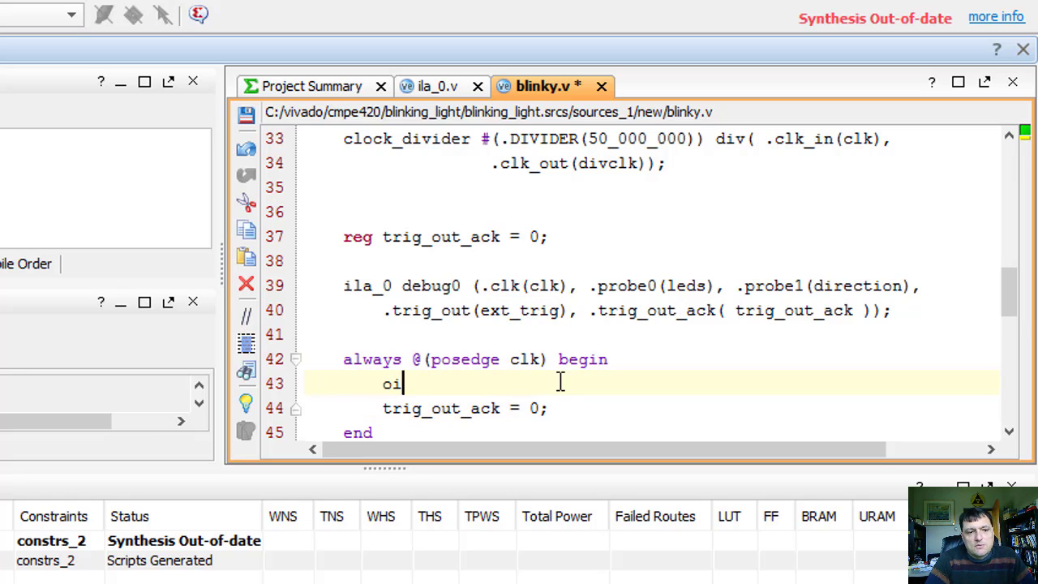
type("if (t")
key("BackSpace")
type("ext")
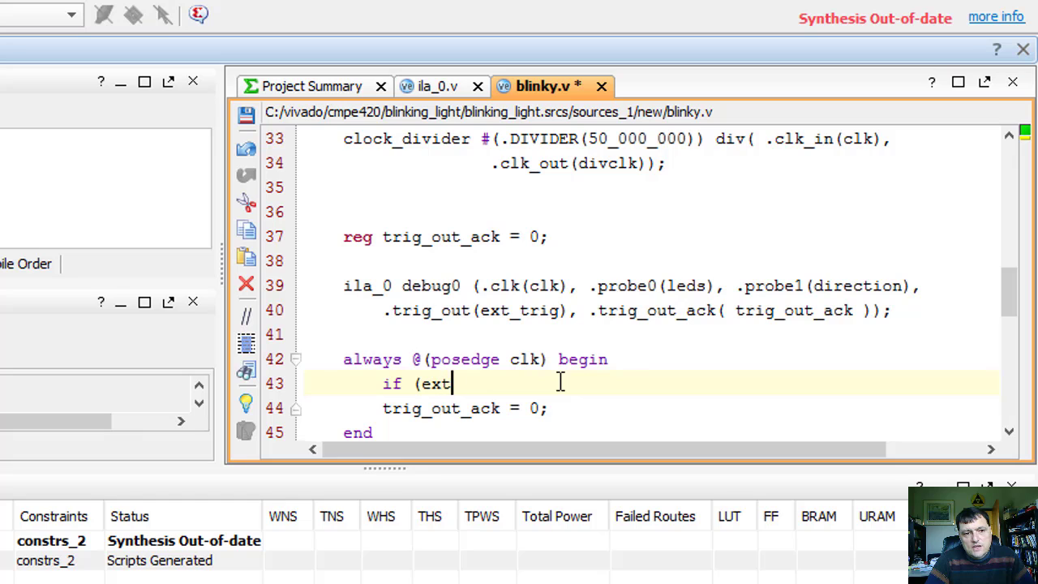
type("_trig =")
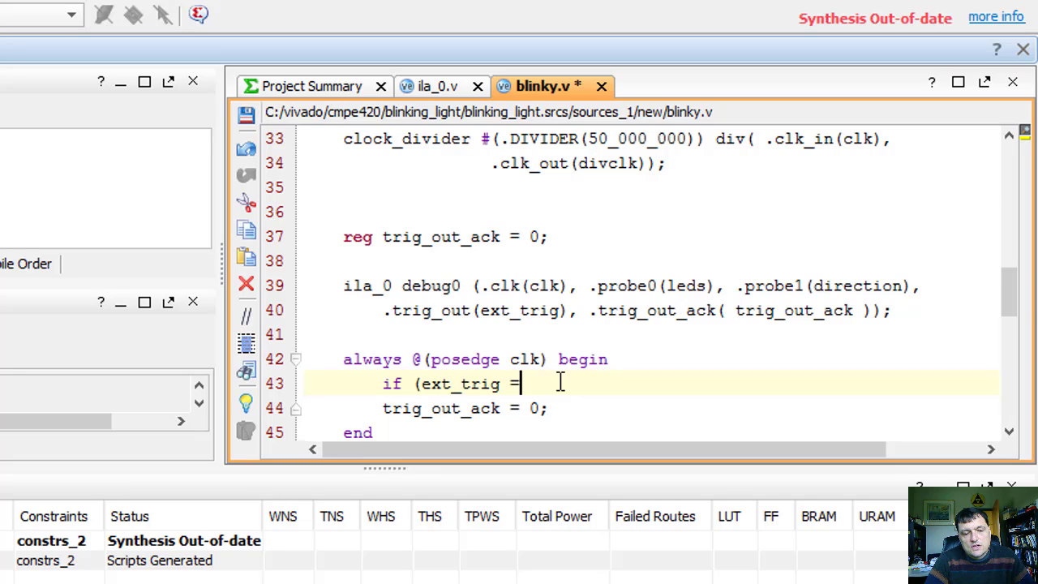
type("= 1")
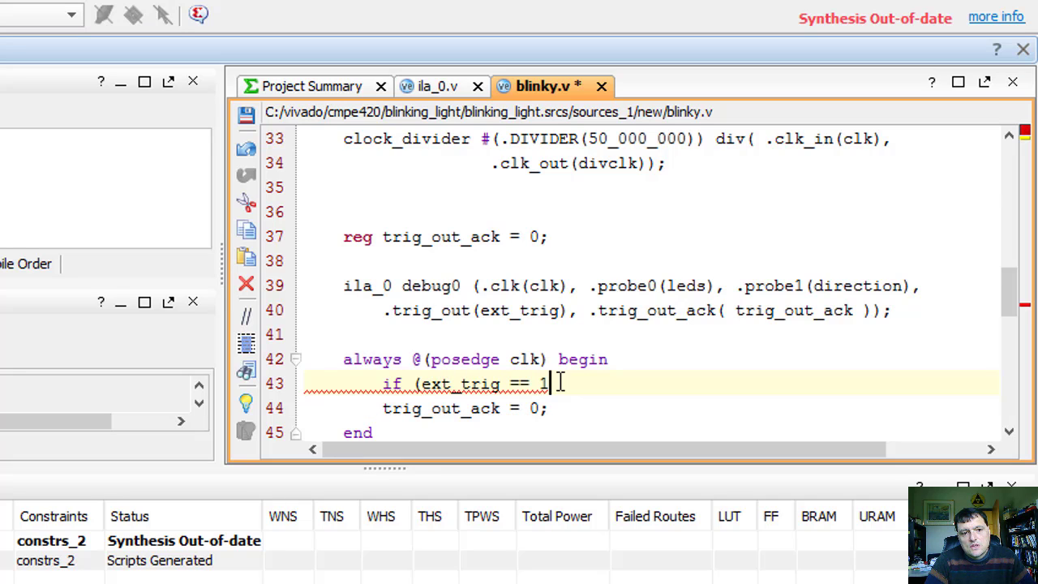
type(") begin")
- Indent the trig_out_ack assignment under the if statement and set its value to 1
key("Down")
key("Home")
key("Tab")
key("End")
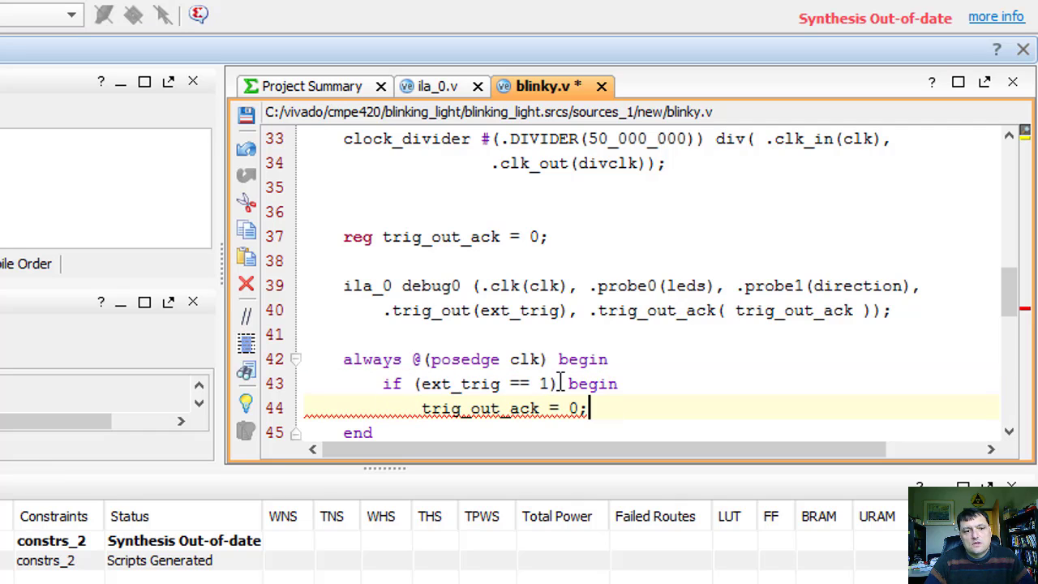
key("Left")
key("BackSpace")
type("1")
- Add an else begin branch below the if assignment containing trig_out_ack = 0;
key("End")
key("Return")
key("BackSpace")
key("BackSpace")
key("BackSpace")
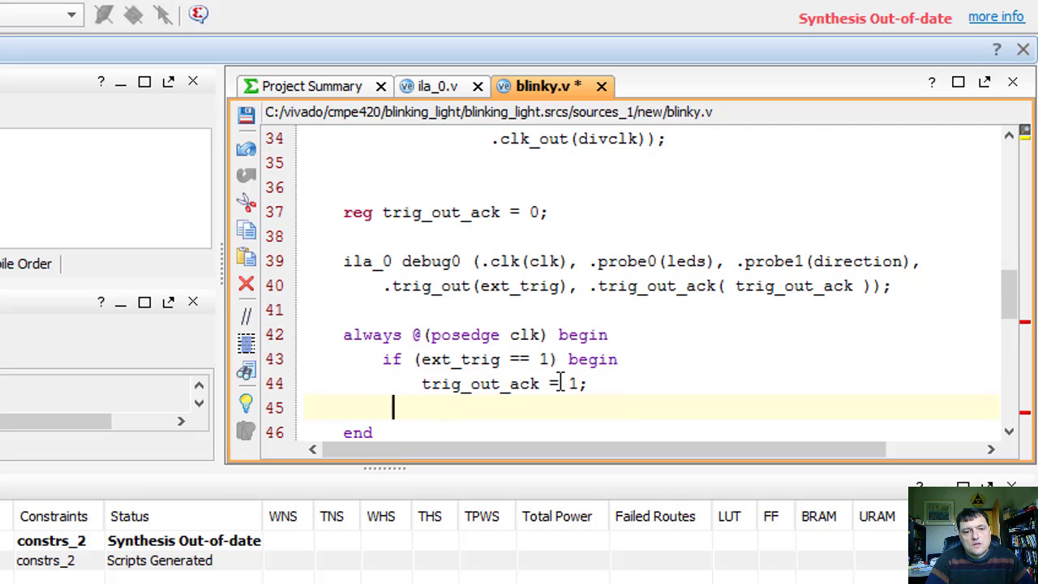
key("BackSpace")
type("end")
key("BackSpace")
key("BackSpace")
type("lse")
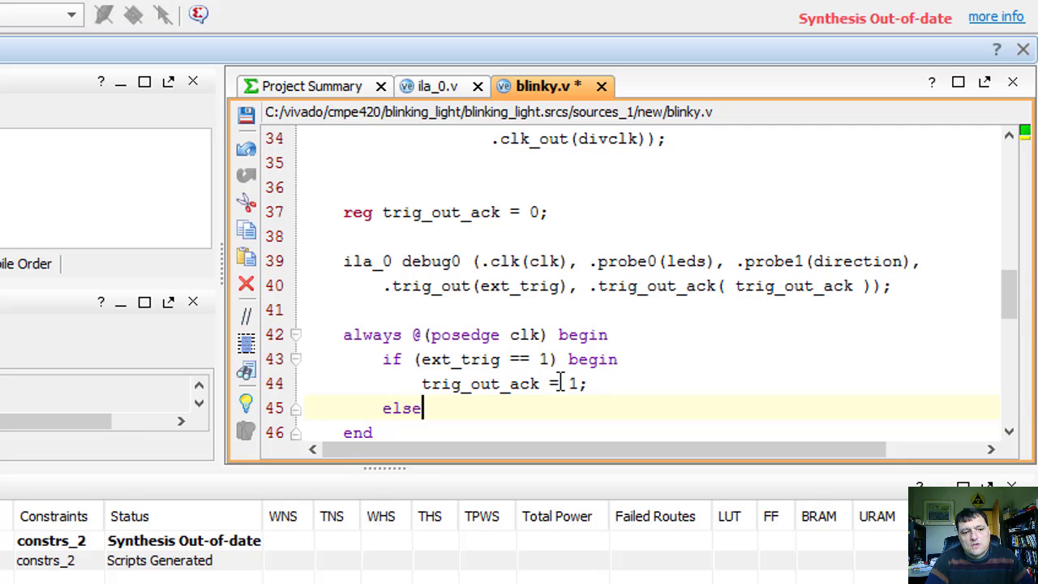
type(" begin")
key("Return")
key("Tab")
type("trig_out+")
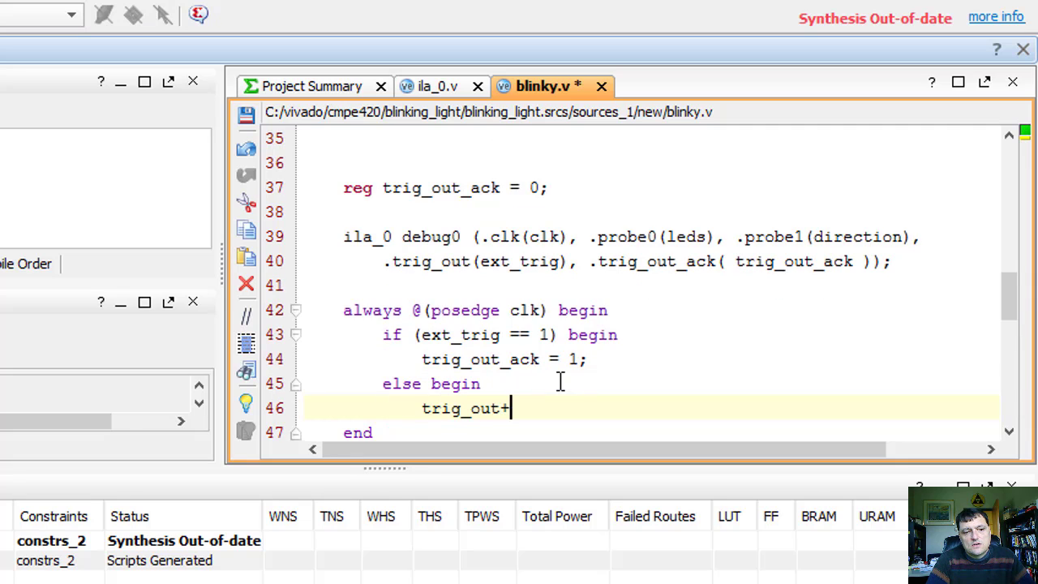
key("BackSpace")
type("_ack = 0;")
- Close the else branch with an end aligned to the else line
key("Down")
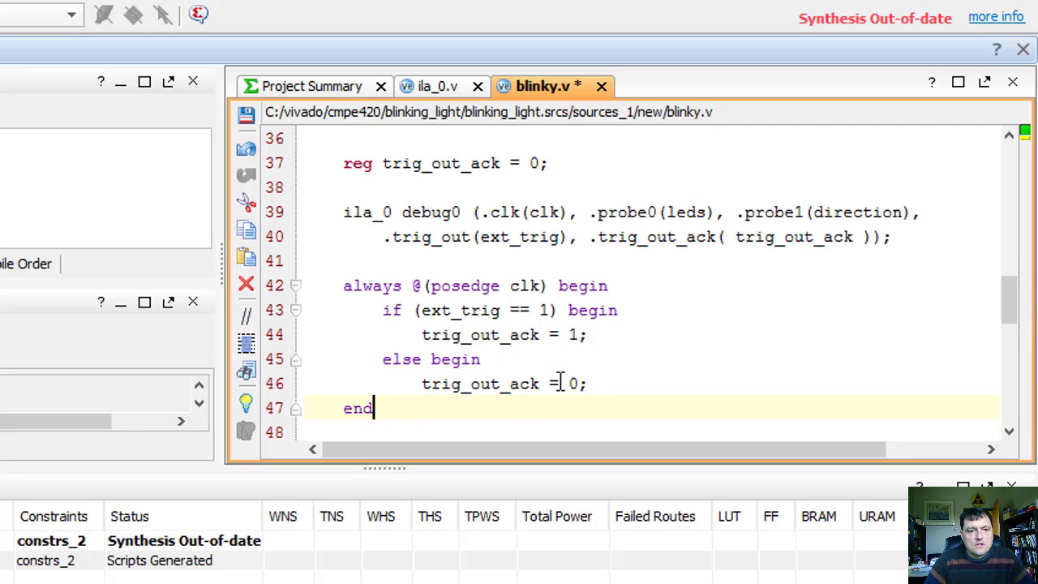
key("Up")
key("Return")
key("BackSpace")
key("BackSpace")
key("BackSpace")
key("BackSpace")
type("end")
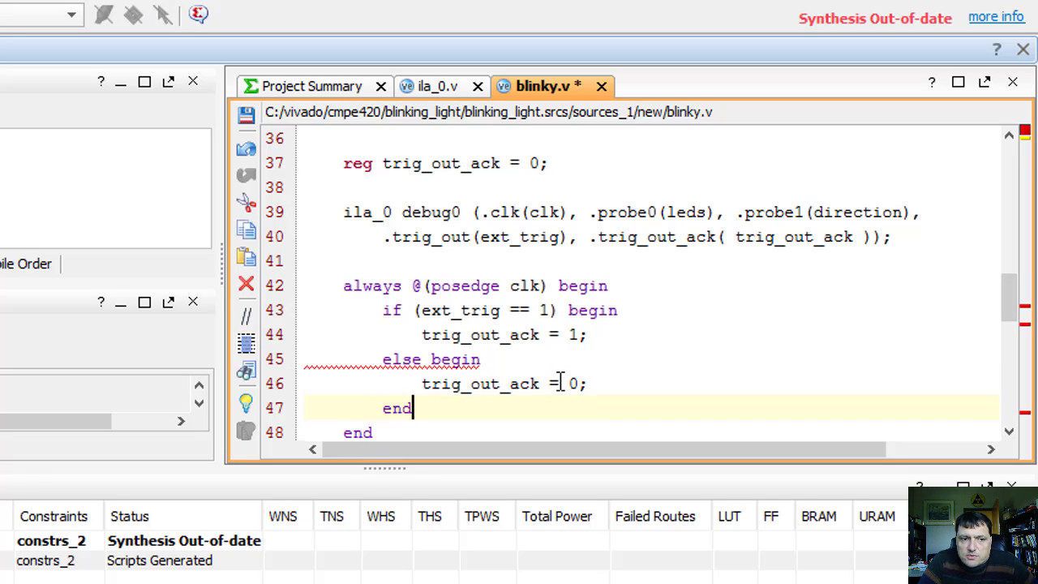
- Close the if branch by inserting end before else begin, and save blinky.v
key("Up")
key("Up")
key("Home")
type("end")
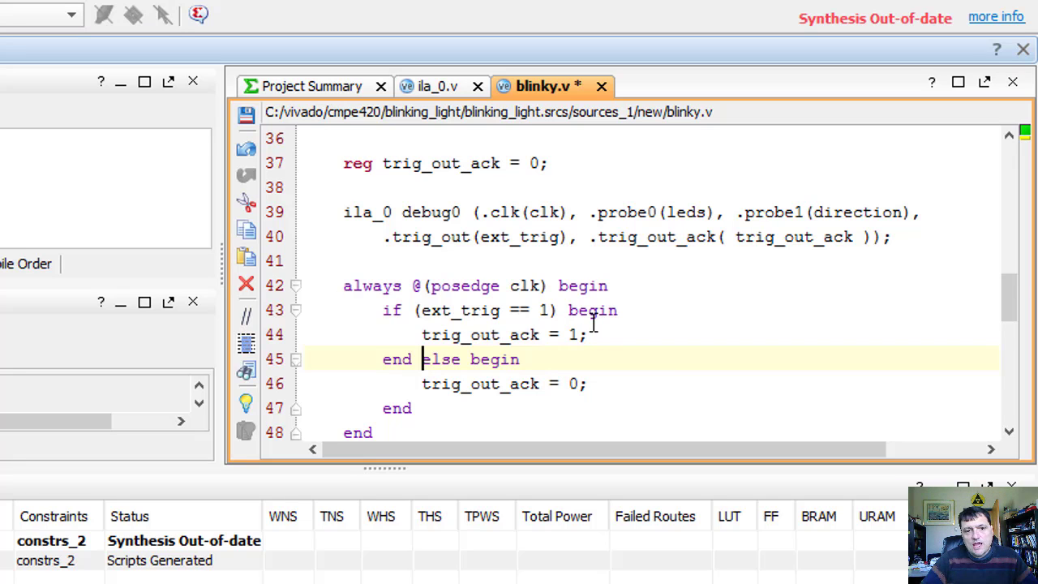
key("ctrl+s")
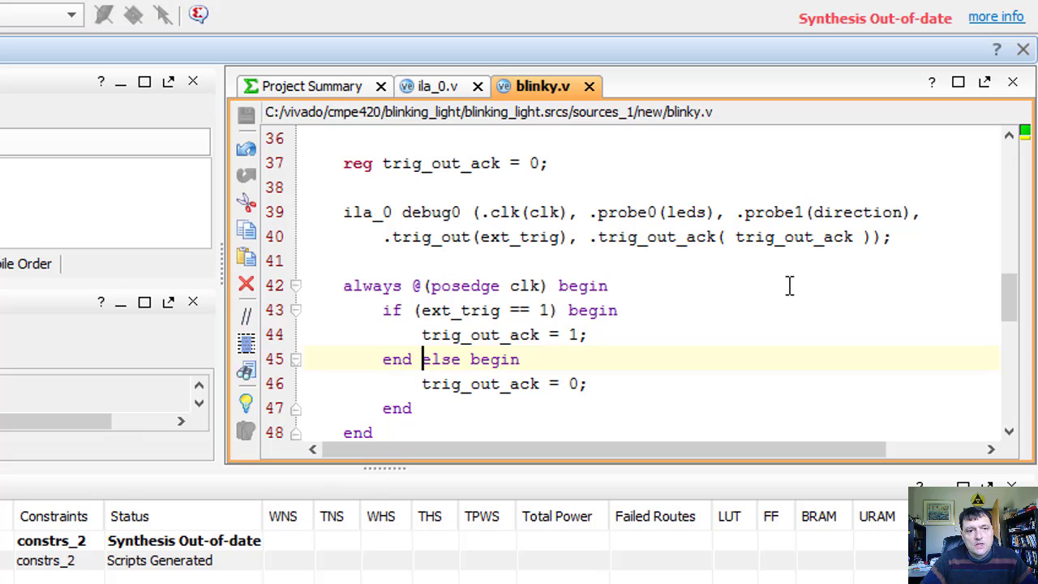